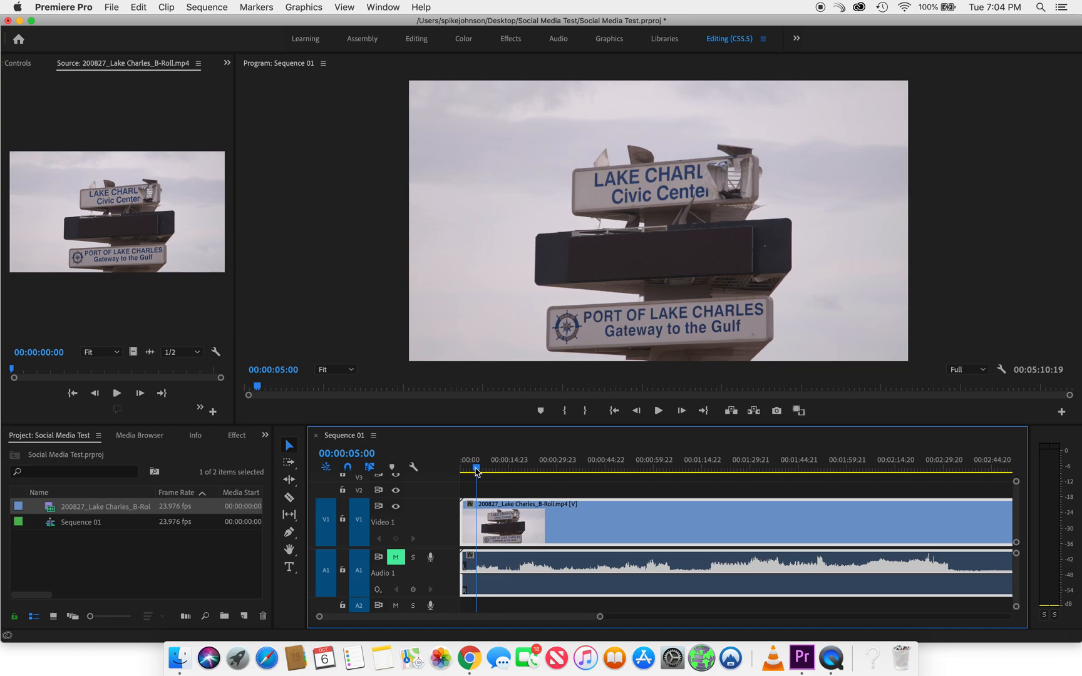
Split the B-roll clip on the timeline at 00:00:05:05 and 00:00:11:19 with the Razor tool
left_click_drag(476, 471, 477, 472)
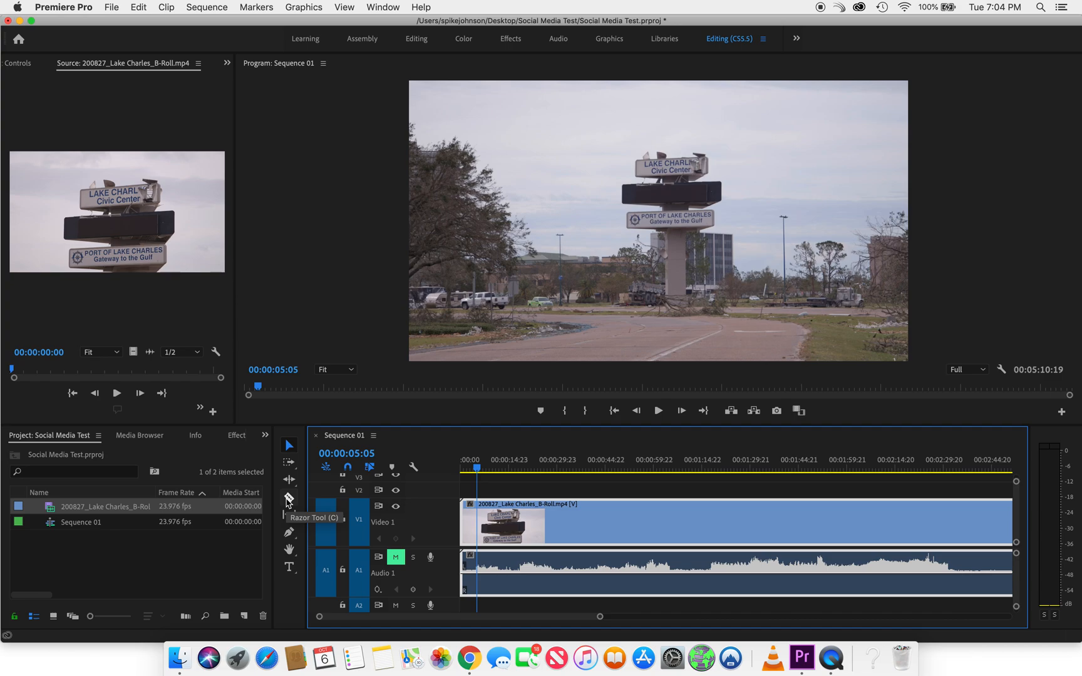
left_click(288, 501)
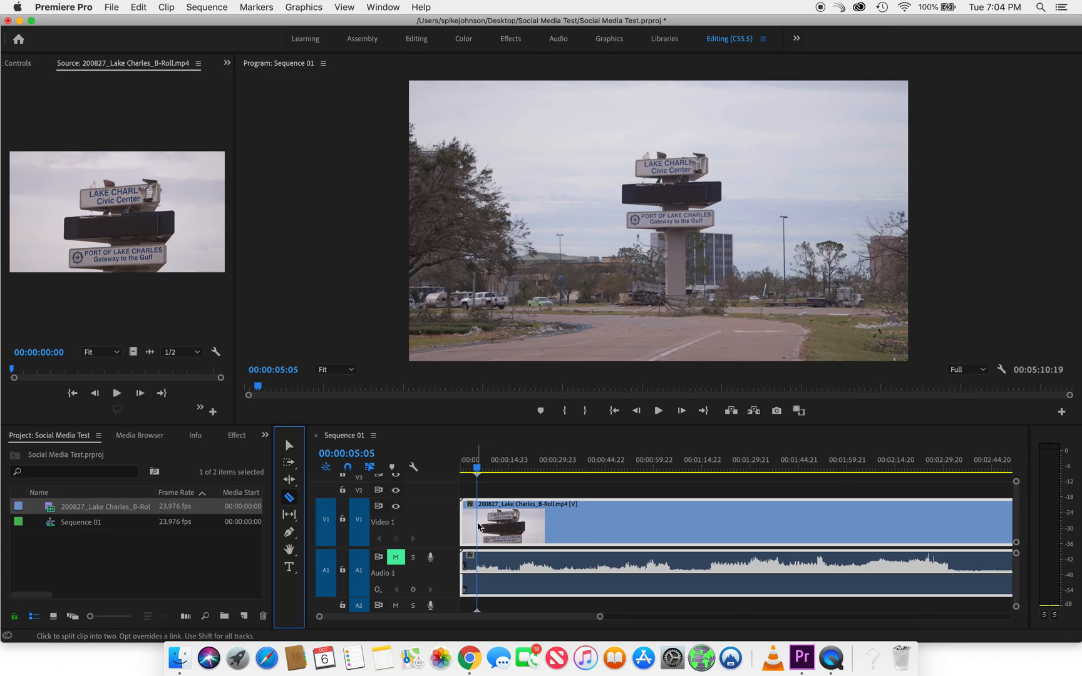
left_click(478, 526)
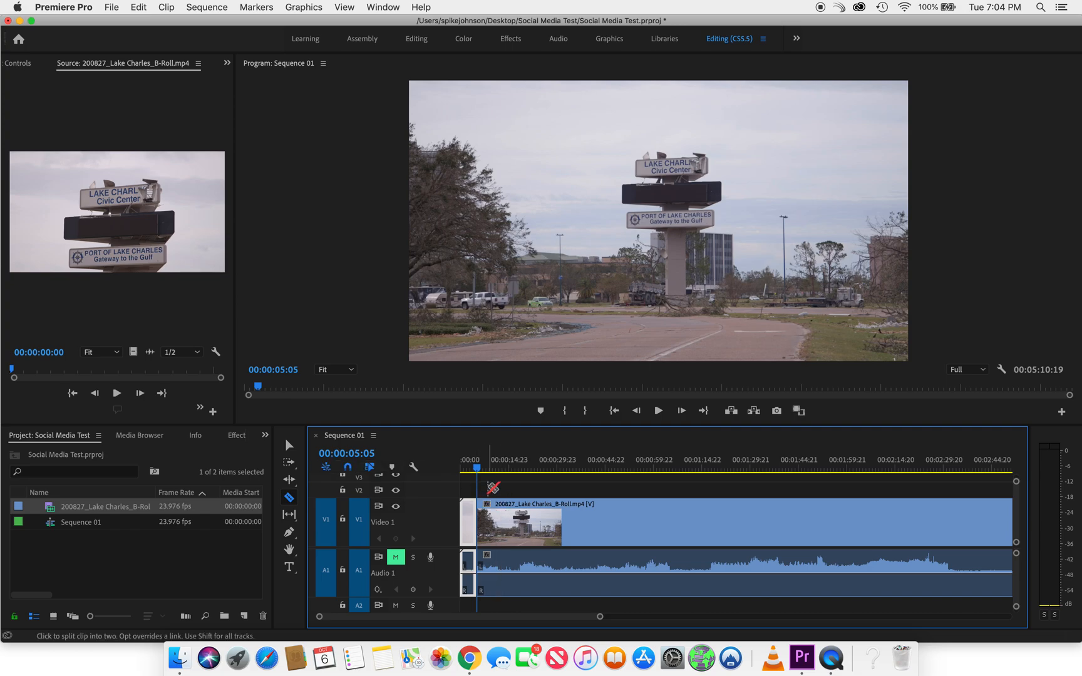
key("v")
left_click_drag(478, 468, 499, 473)
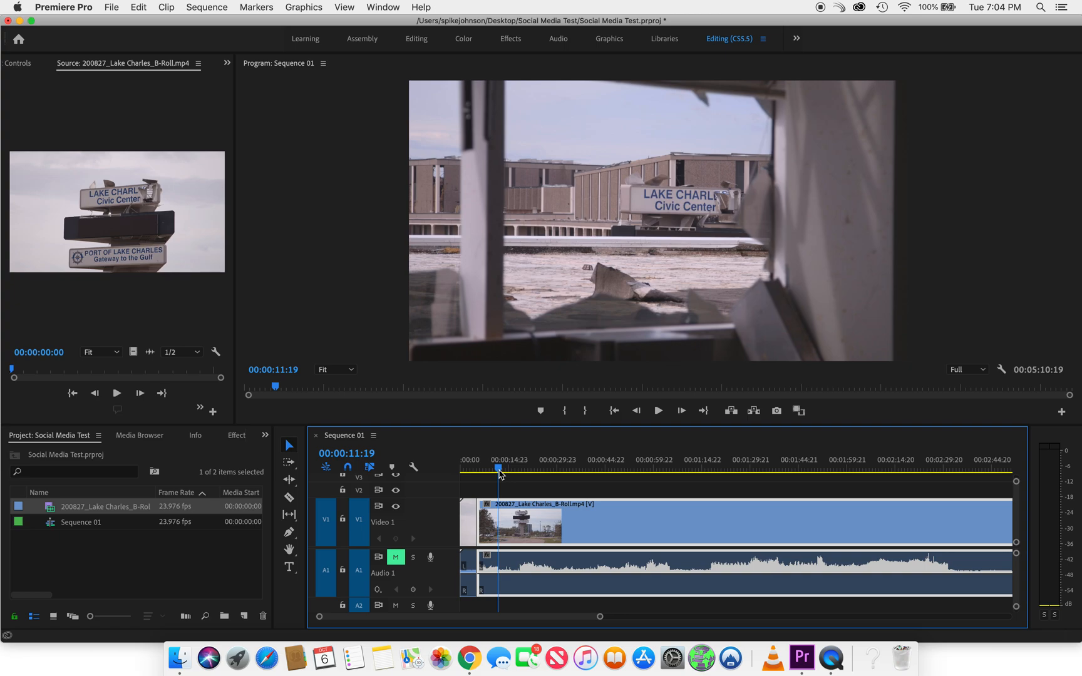
key("c")
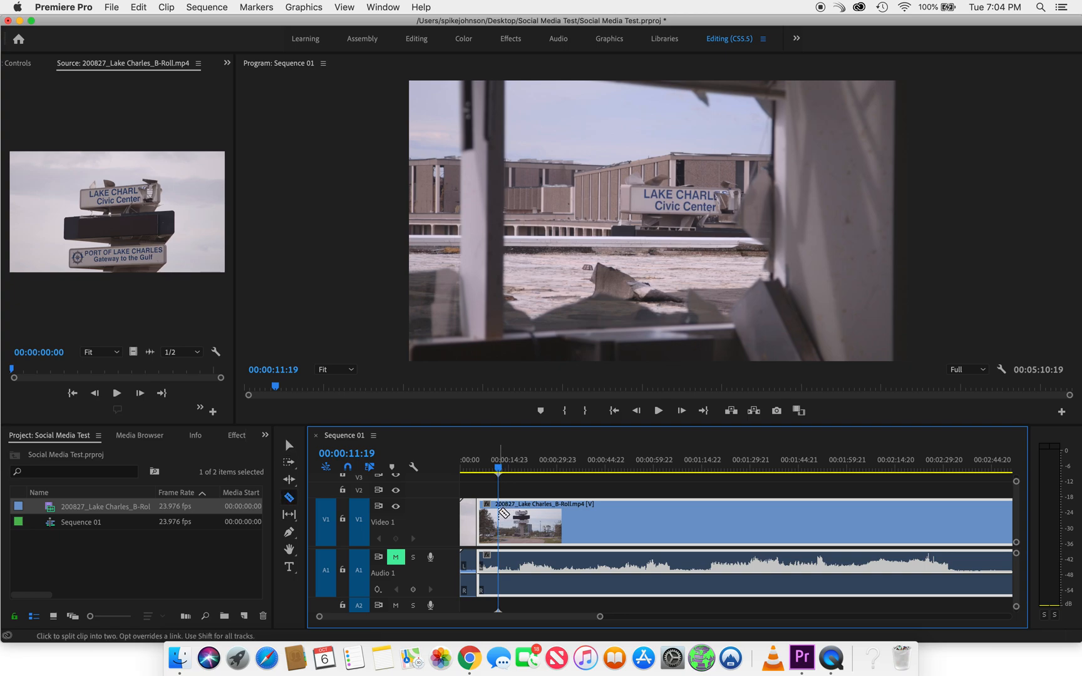
left_click(503, 513)
Find the next shot changes and split the clip at 00:00:19:14 and 00:00:27:23
key("v")
left_click_drag(500, 471, 525, 474)
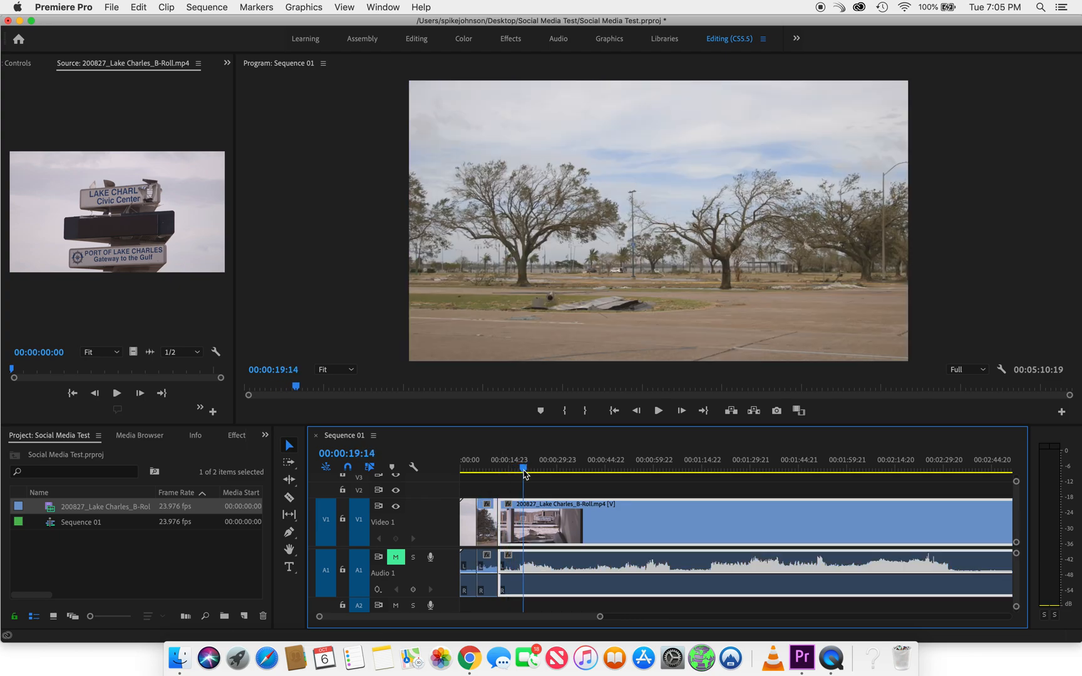
key("c")
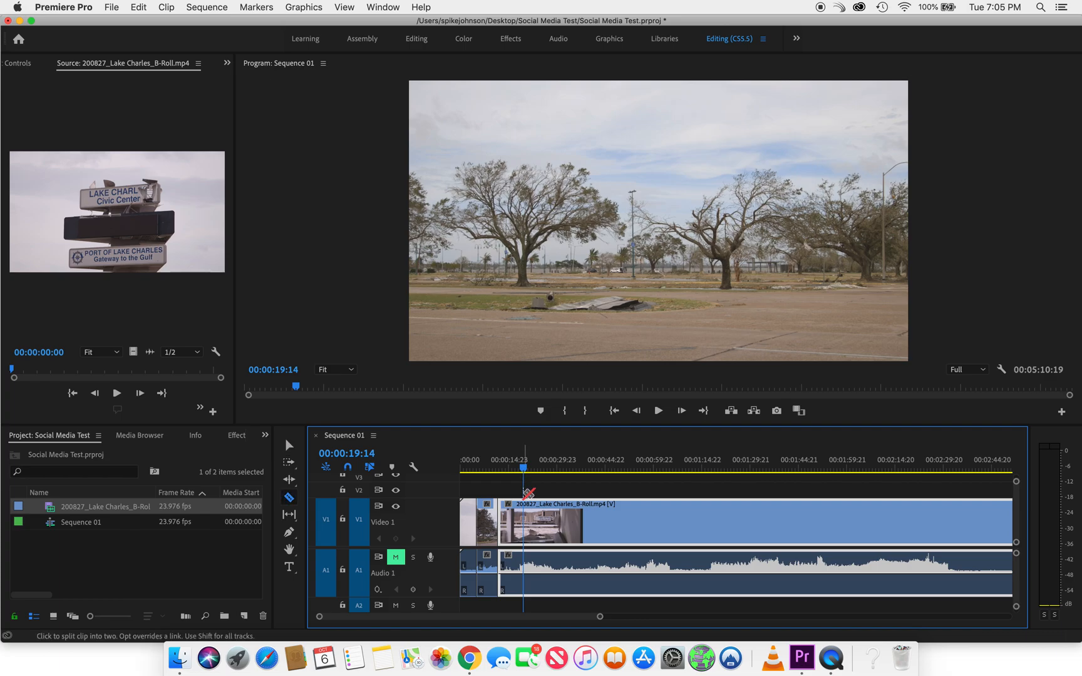
left_click(524, 509)
key("v")
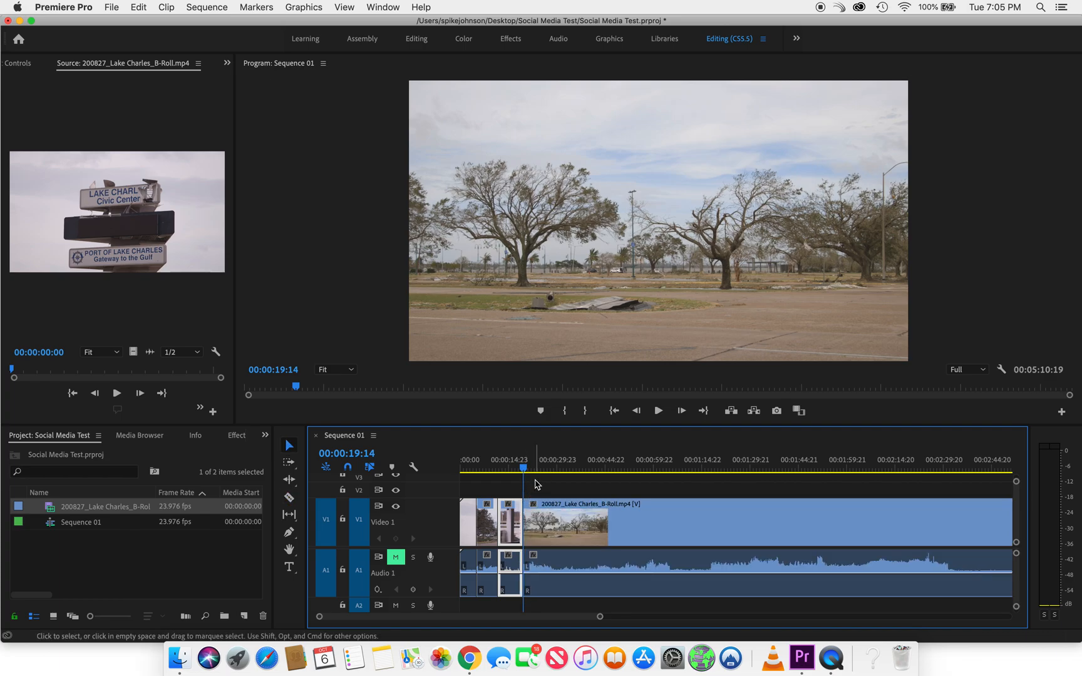
left_click(531, 471)
left_click_drag(533, 474, 555, 477)
key("c")
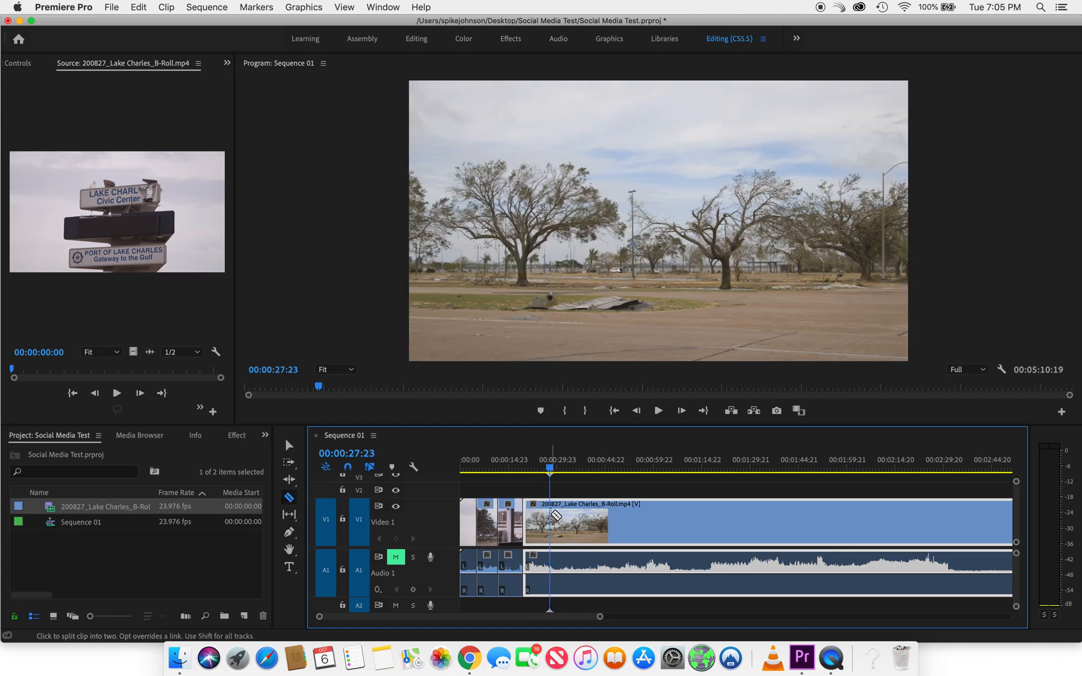
left_click(553, 514)
Split the remaining footage at 00:00:34:18 and 00:00:43:09 to isolate the office tower shots
key("v")
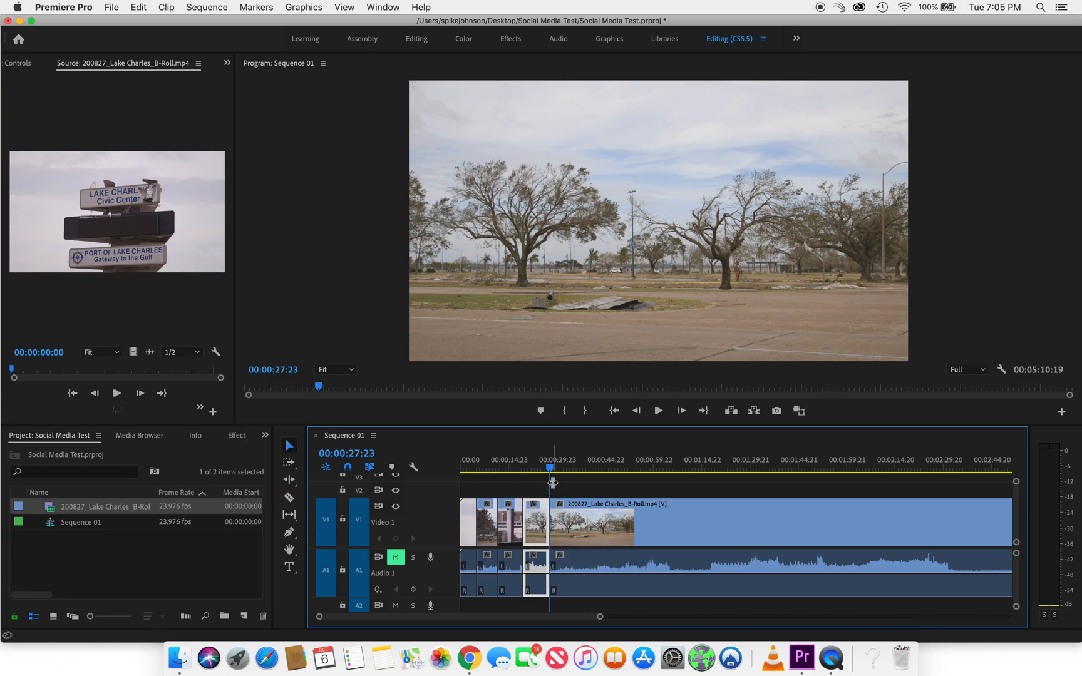
left_click_drag(551, 474, 574, 478)
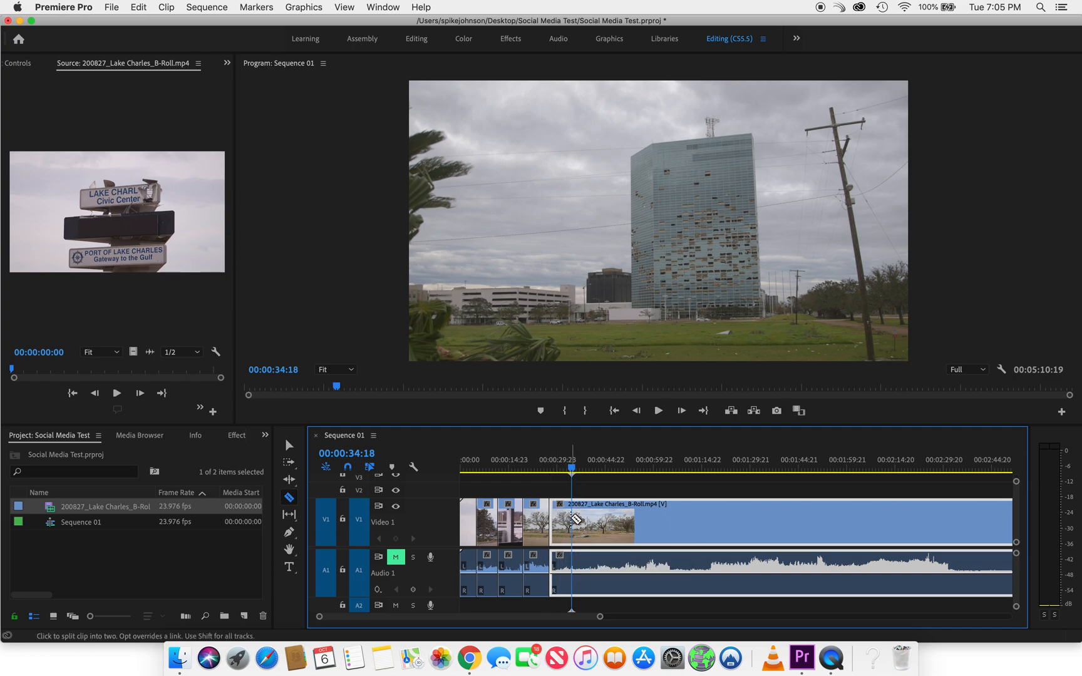
left_click(575, 518)
key("v")
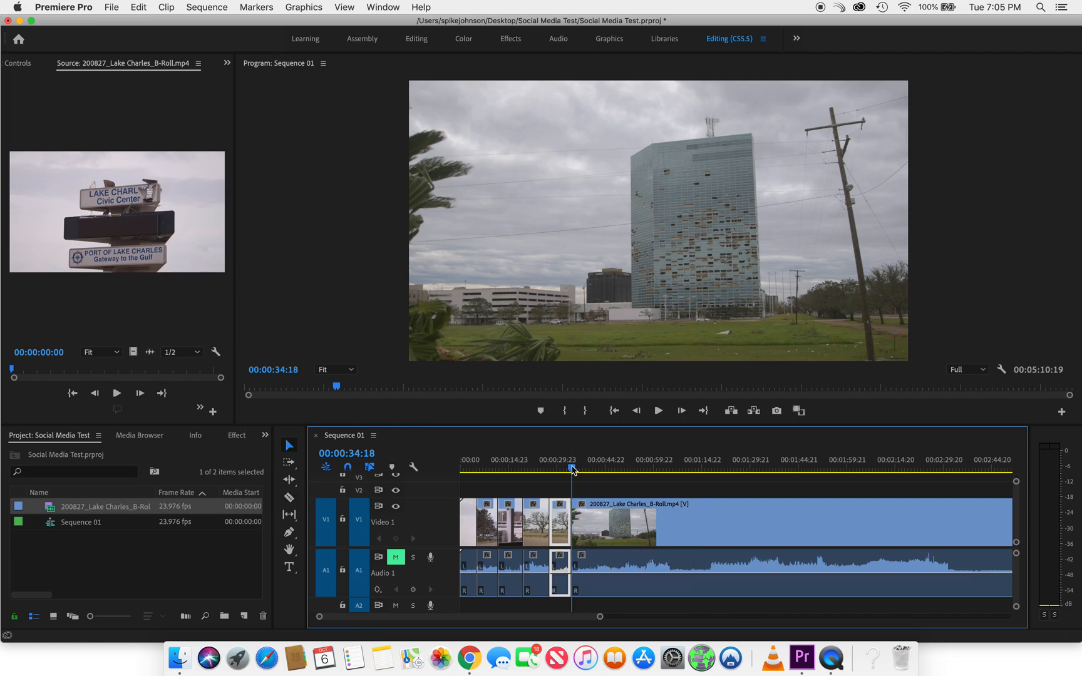
left_click(573, 470)
left_click_drag(573, 470, 600, 471)
key("c")
left_click(600, 518)
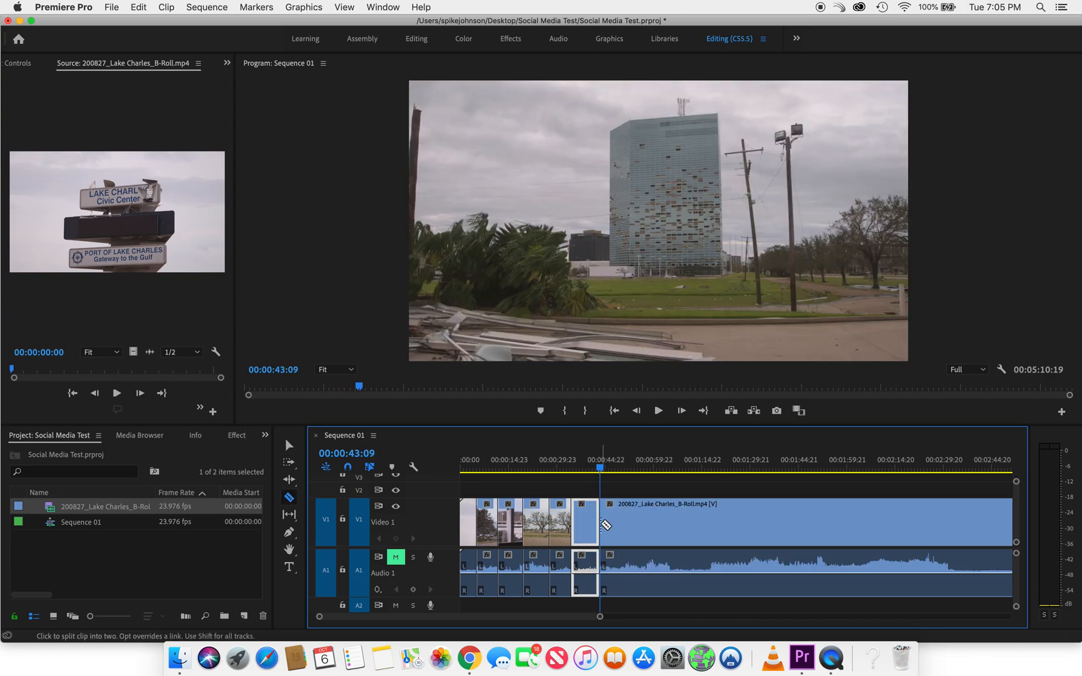
Split the remaining footage at 00:00:51:18 and 00:00:58:08 to separate the broken windows and fallen tree shots
key("v")
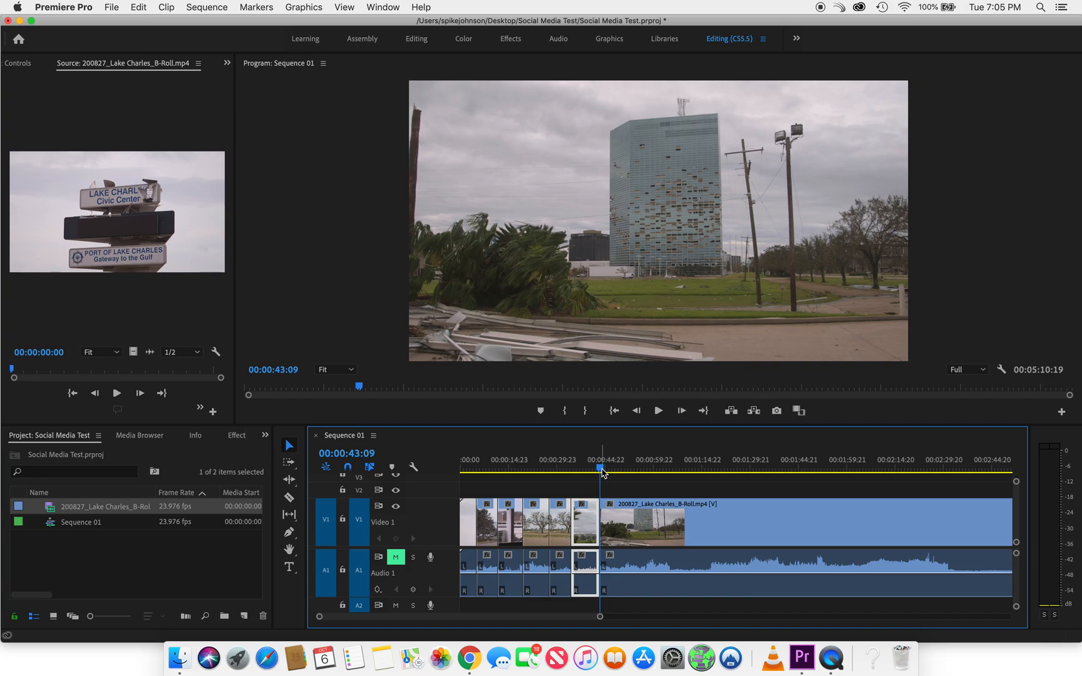
left_click_drag(603, 473, 631, 477)
key("c")
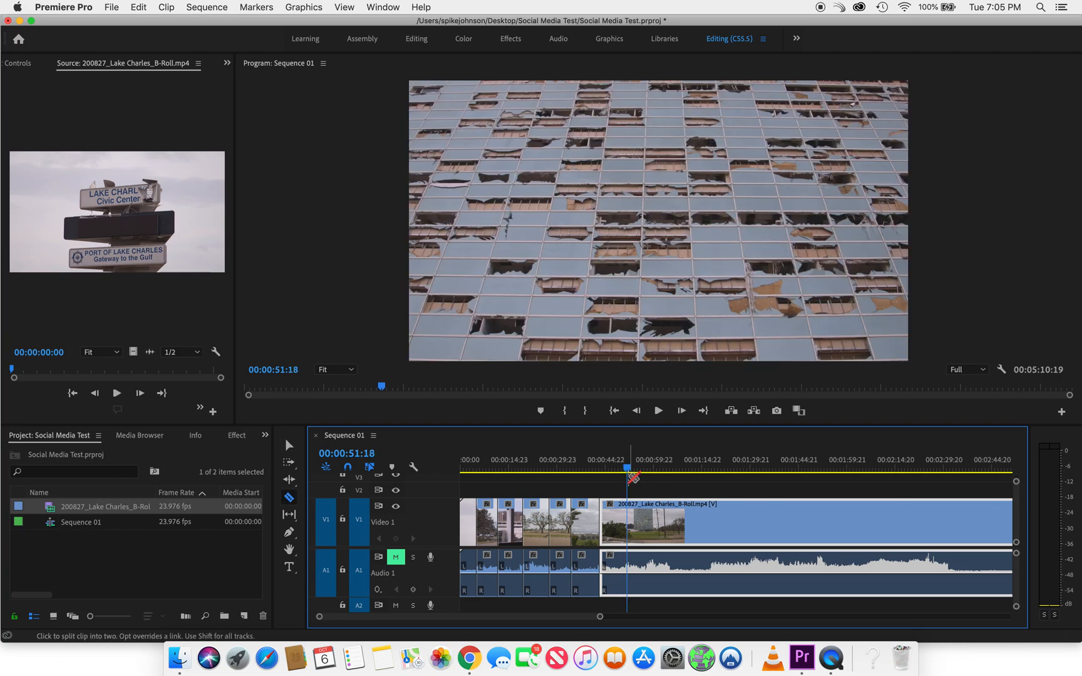
left_click(628, 512)
key("v")
left_click_drag(628, 473, 649, 474)
key("c")
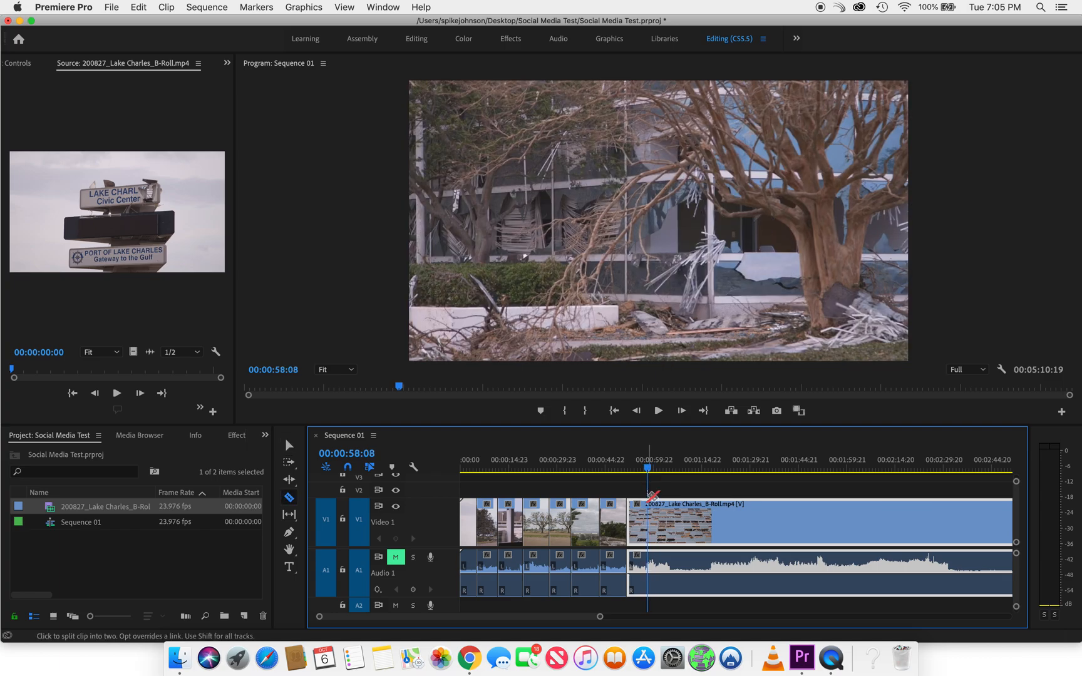
left_click(649, 504)
Split the footage at the end of the fallen tree shot and again at 00:01:18:08, where the soldiers' street shot begins
key("v")
left_click_drag(648, 471, 715, 474)
key("c")
left_click(670, 504)
key("v")
key("c")
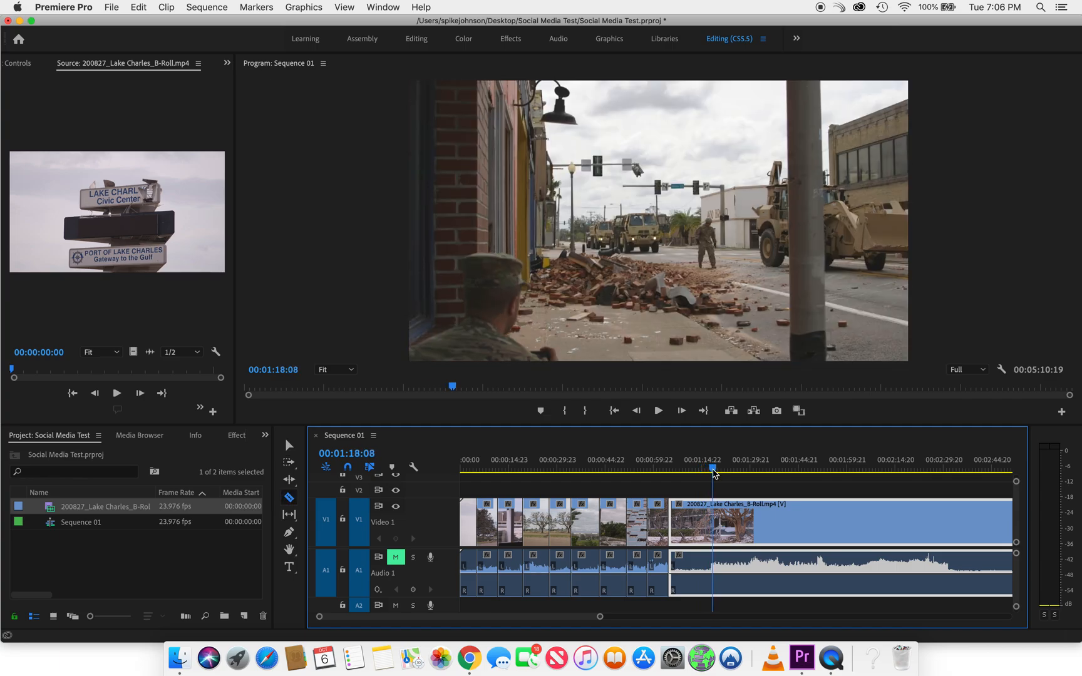
key("super+k")
Split the footage at 00:01:29:03 and at the end of the following military truck shot
key("v")
left_click_drag(716, 474, 751, 476)
key("c")
left_click(747, 514)
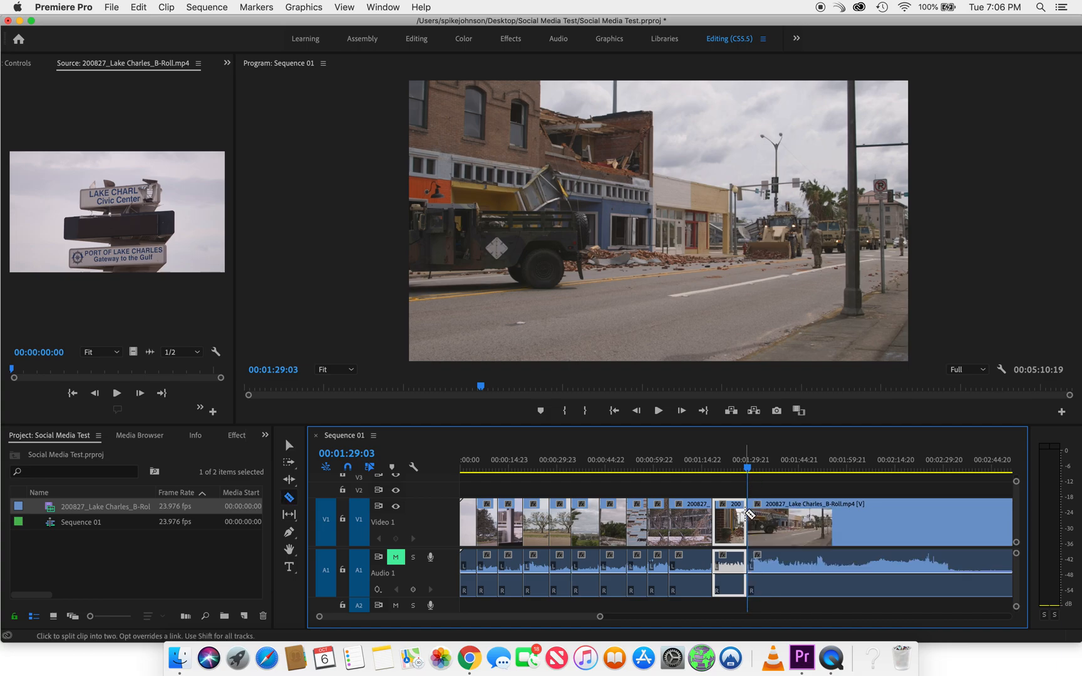
key("v")
left_click_drag(748, 473, 786, 476)
key("c")
left_click(785, 513)
Split the footage at 00:01:50:17 and 00:02:03:21, then return to the Selection tool
key("v")
left_click_drag(790, 473, 863, 476)
key("c")
left_click(817, 511)
key("v")
key("c")
left_click(859, 512)
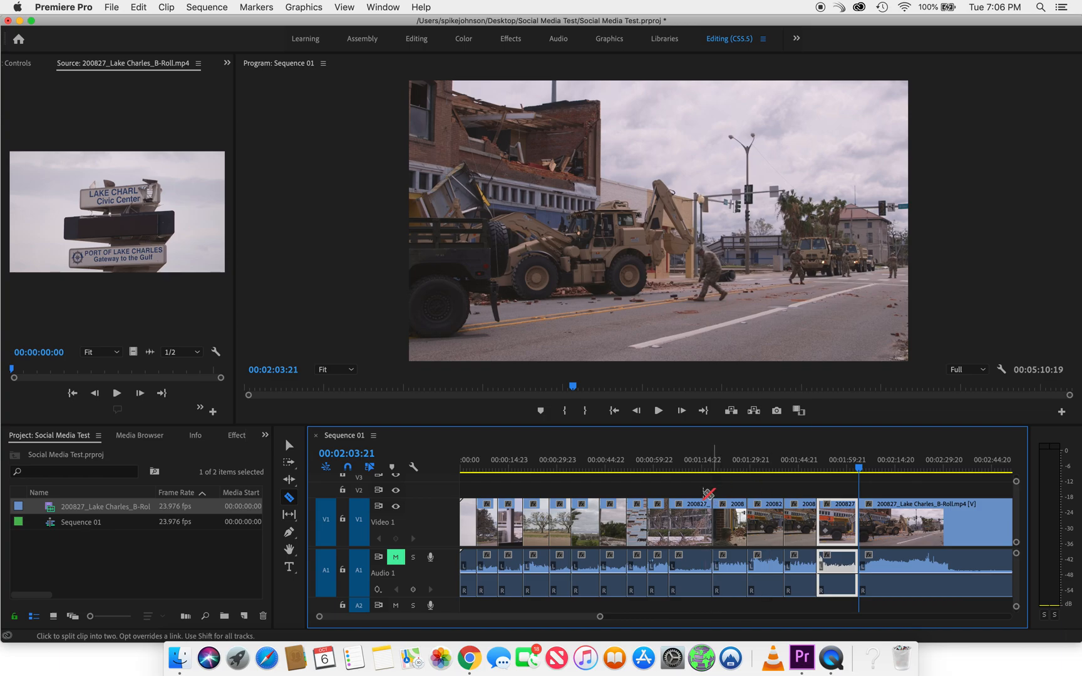
key("v")
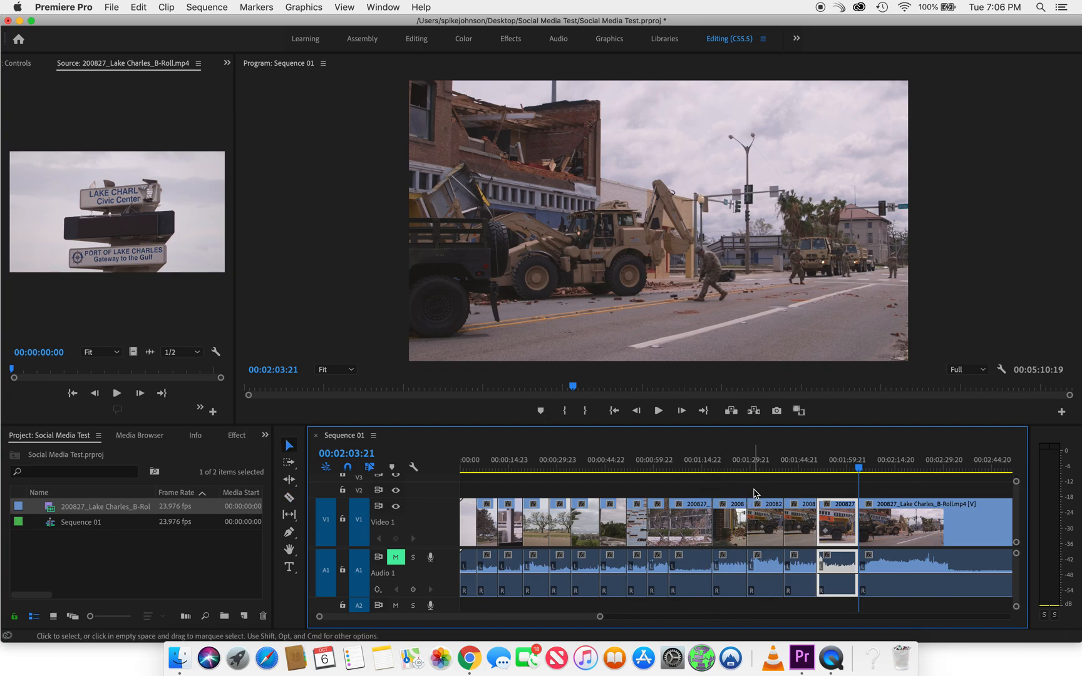
Widen the timeline area by narrowing the project area and keeping the tools in one narrow column
key("minus")
key("minus")
key("equal")
key("equal")
key("equal")
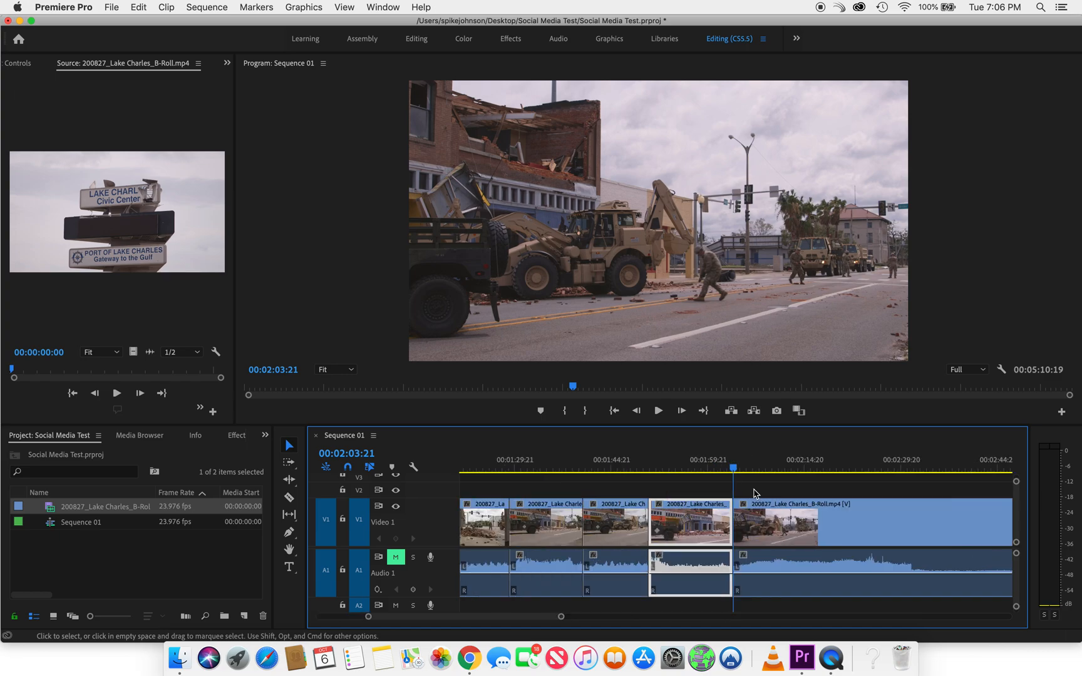
key("equal")
key("equal")
key("minus")
key("minus")
key("minus")
key("minus")
key("minus")
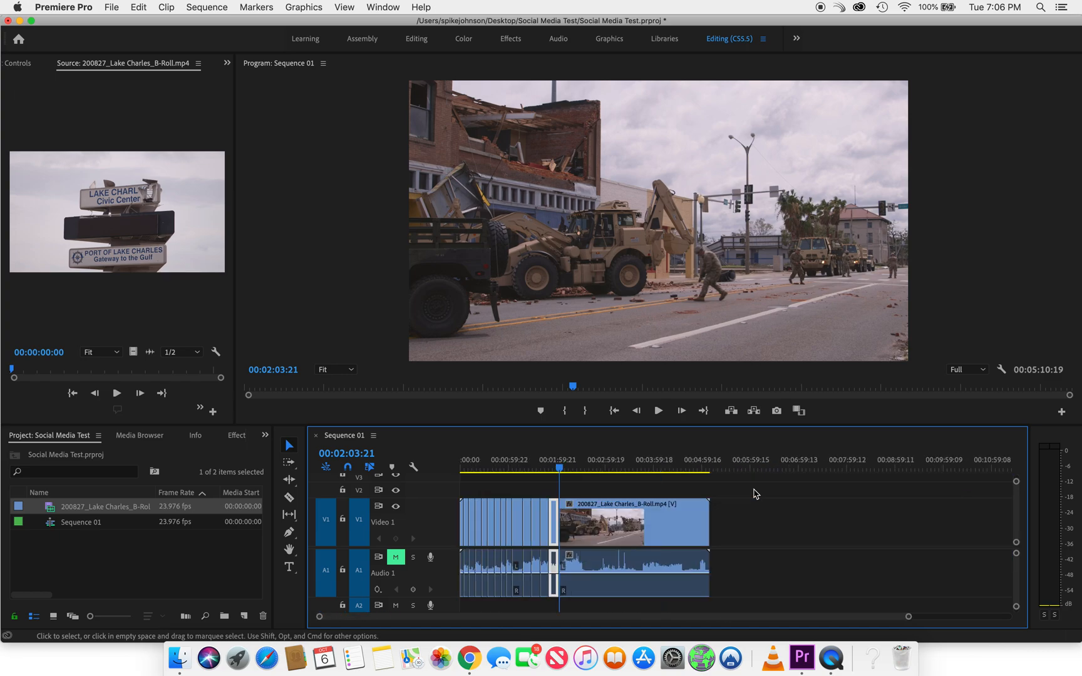
left_click_drag(273, 481, 184, 482)
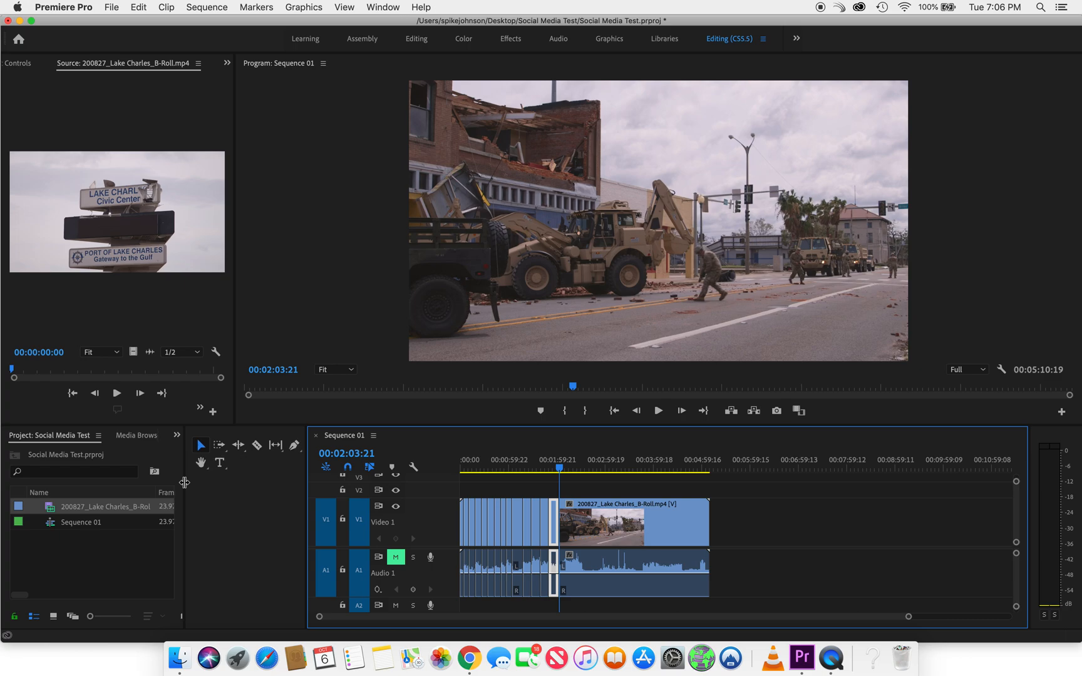
left_click_drag(306, 474, 215, 474)
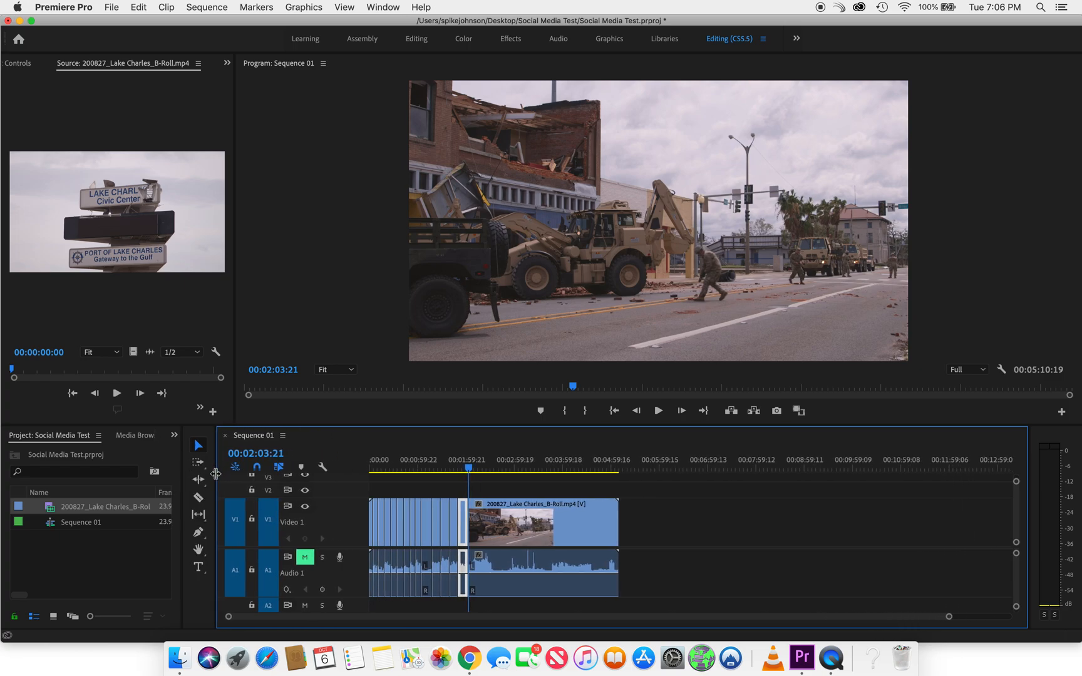
Move the remaining uncut footage far down the timeline so it ends at about 00:11:36:00, and scrub through it
left_click(543, 518)
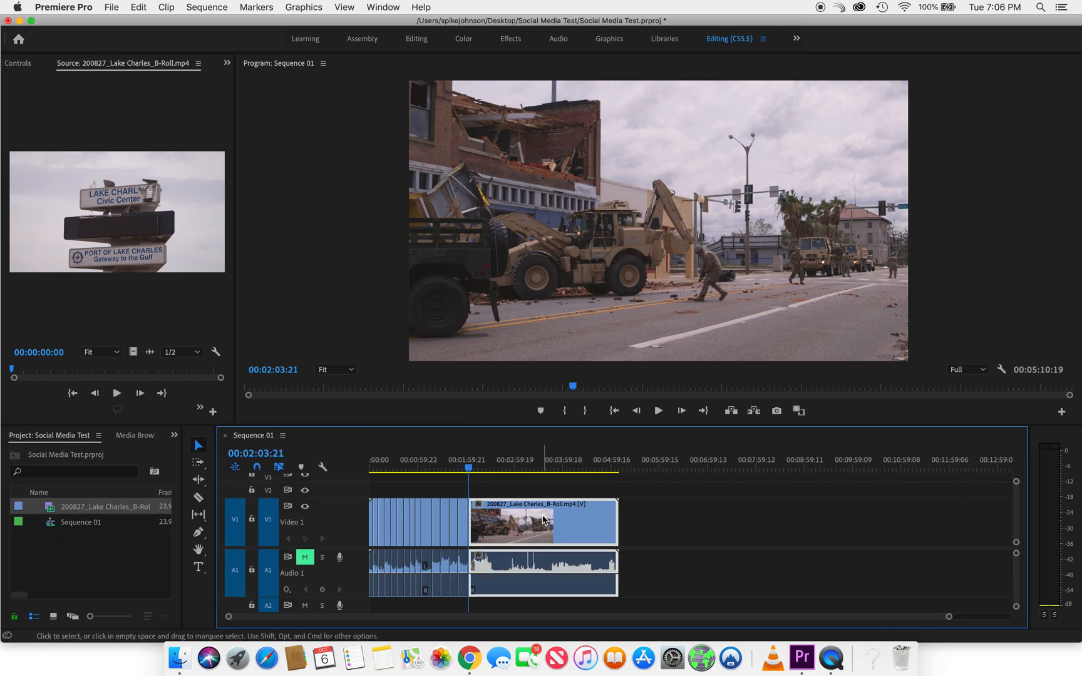
left_click_drag(544, 531, 853, 545)
left_click(800, 467)
left_click_drag(800, 467, 918, 472)
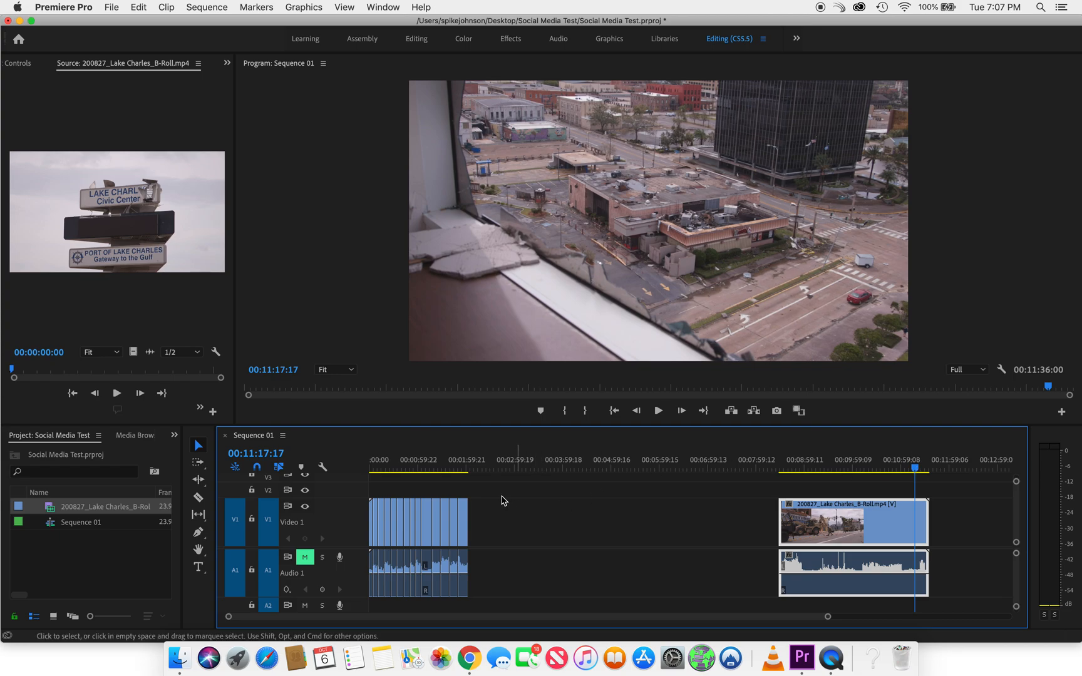
Move the last split shot, starting at 00:01:50:17, farther down the timeline to leave a wide gap
left_click(378, 466)
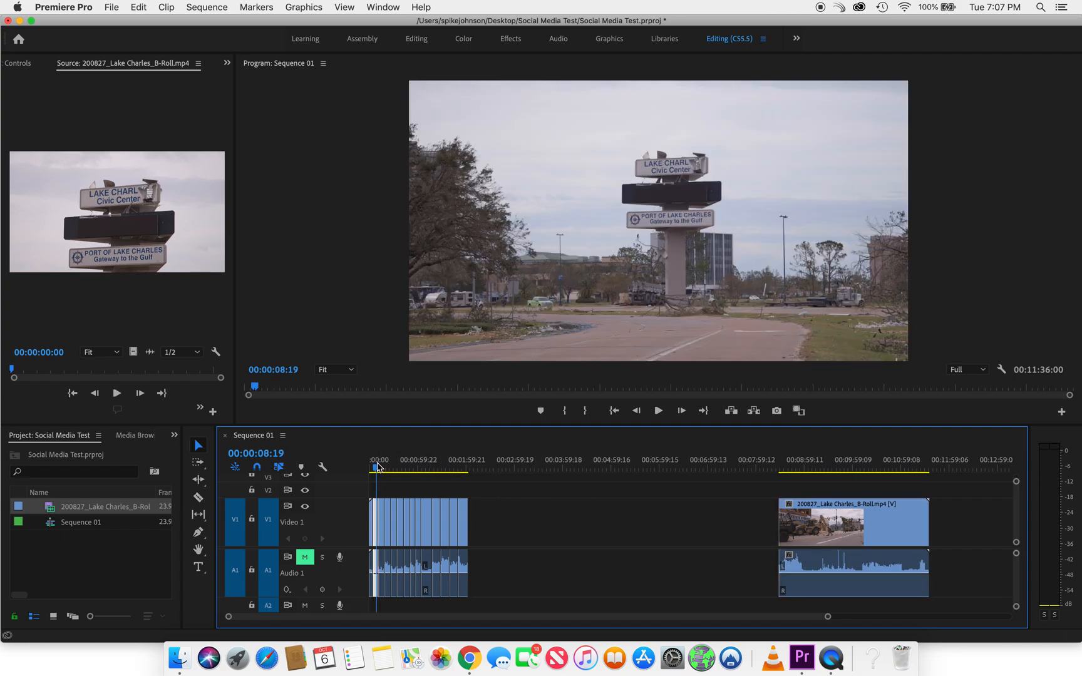
key("=")
key("=")
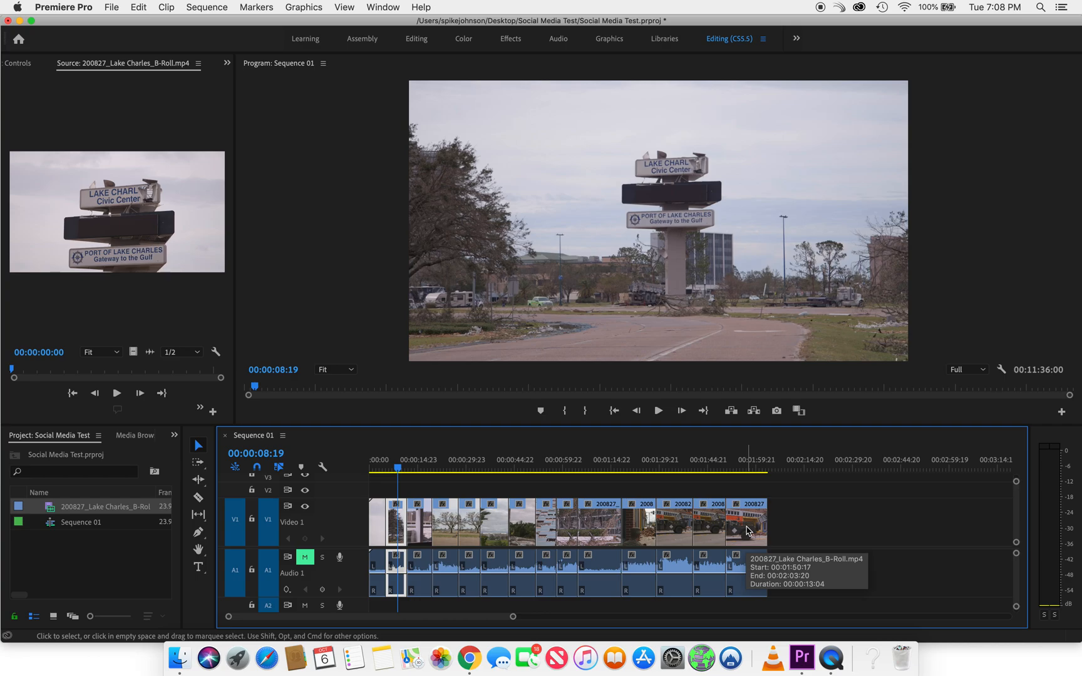
left_click_drag(747, 531, 833, 536)
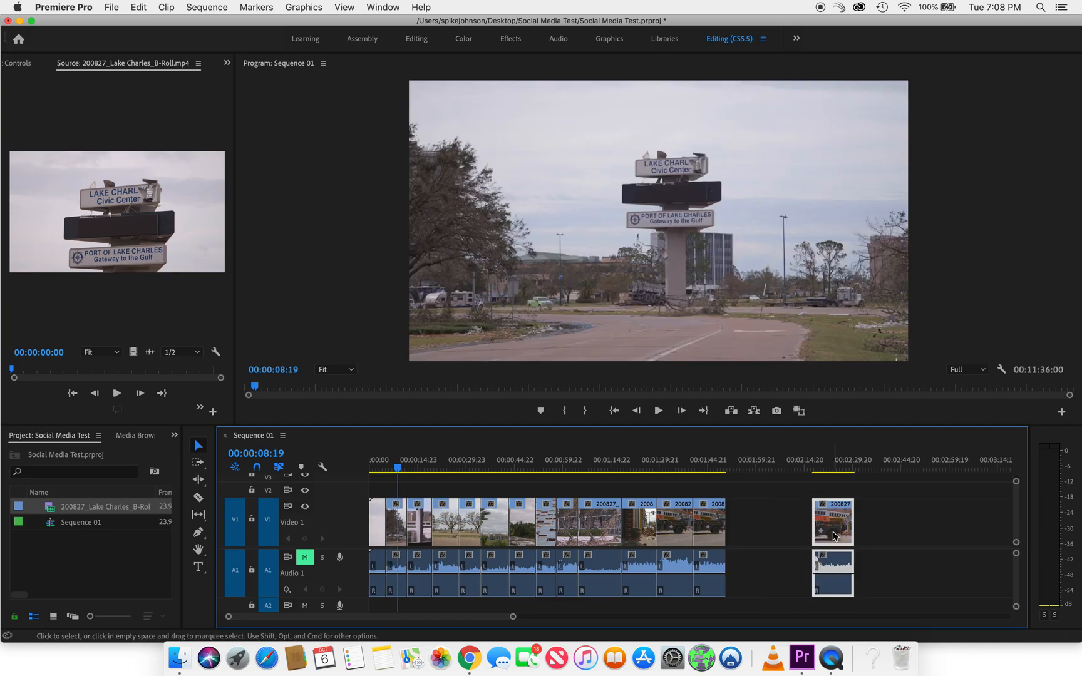
left_click_drag(844, 535, 900, 534)
Pull the next two shots from the end away from the sequence and space the last three shots apart
left_click_drag(712, 532, 841, 532)
mouse_move(672, 456)
left_mouse_down()
mouse_move(664, 459)
mouse_move(691, 461)
left_mouse_up()
left_click_drag(834, 466, 673, 469)
left_click_drag(678, 520, 703, 521)
left_click_drag(806, 496, 996, 533)
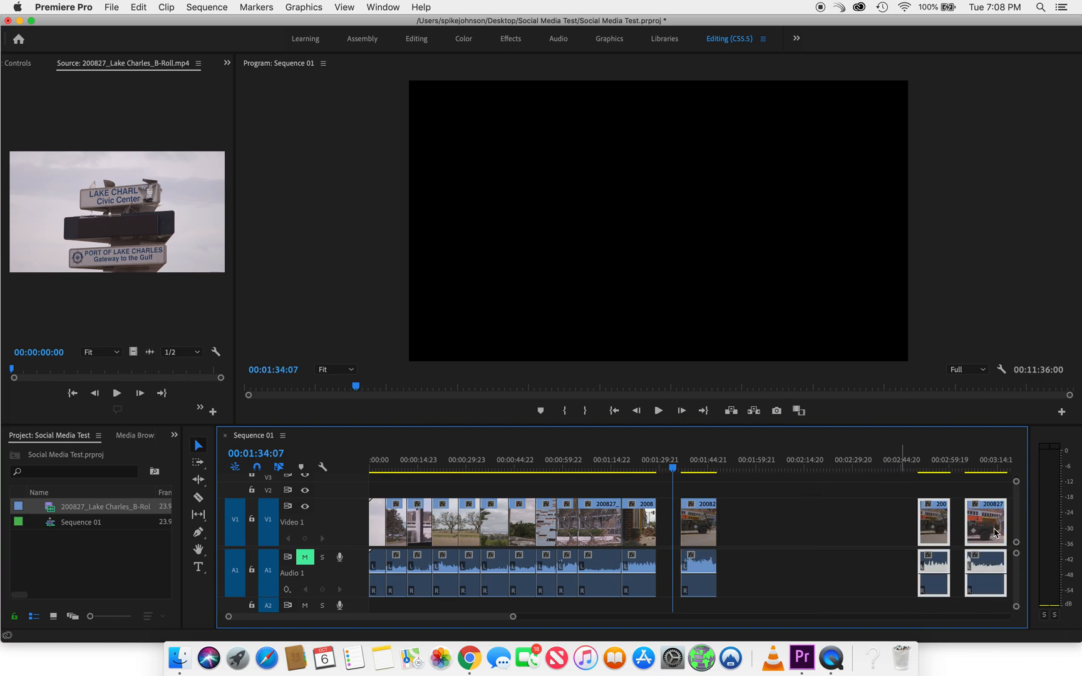
left_click_drag(698, 520, 763, 520)
Shift the third-to-last shot nearer the final two and detach the soldiers' street shot starting at 00:01:18:08
left_click(636, 467)
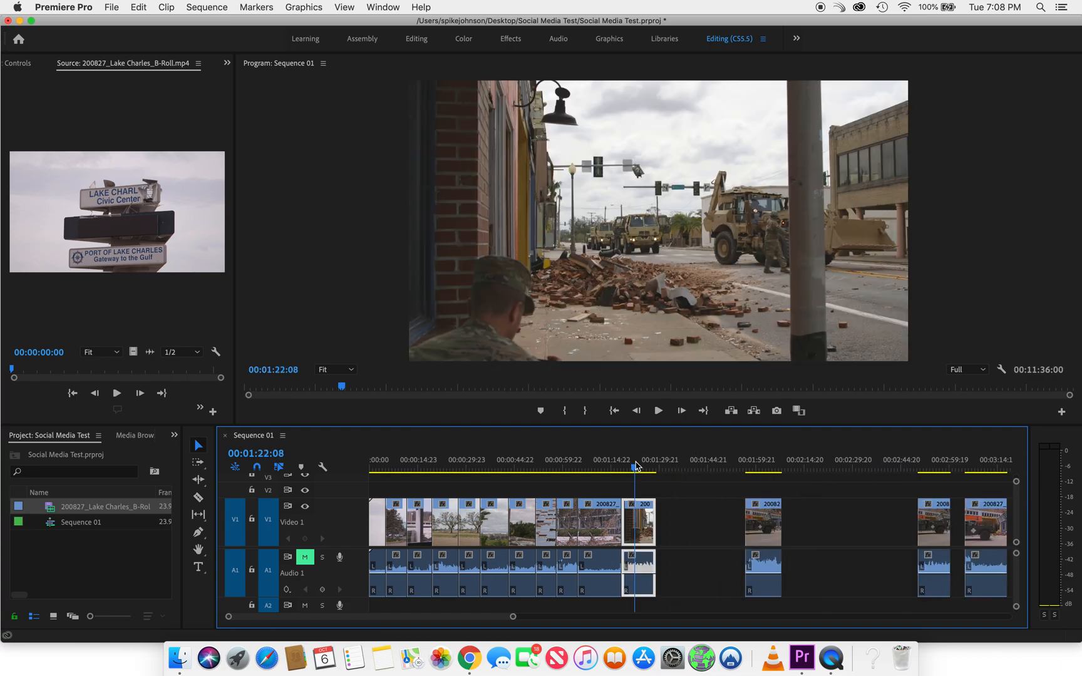
mouse_move(635, 467)
left_mouse_down()
mouse_move(647, 467)
mouse_move(626, 467)
mouse_move(774, 472)
mouse_move(640, 471)
left_mouse_up()
left_click_drag(763, 523, 882, 523)
left_click_drag(639, 523, 738, 523)
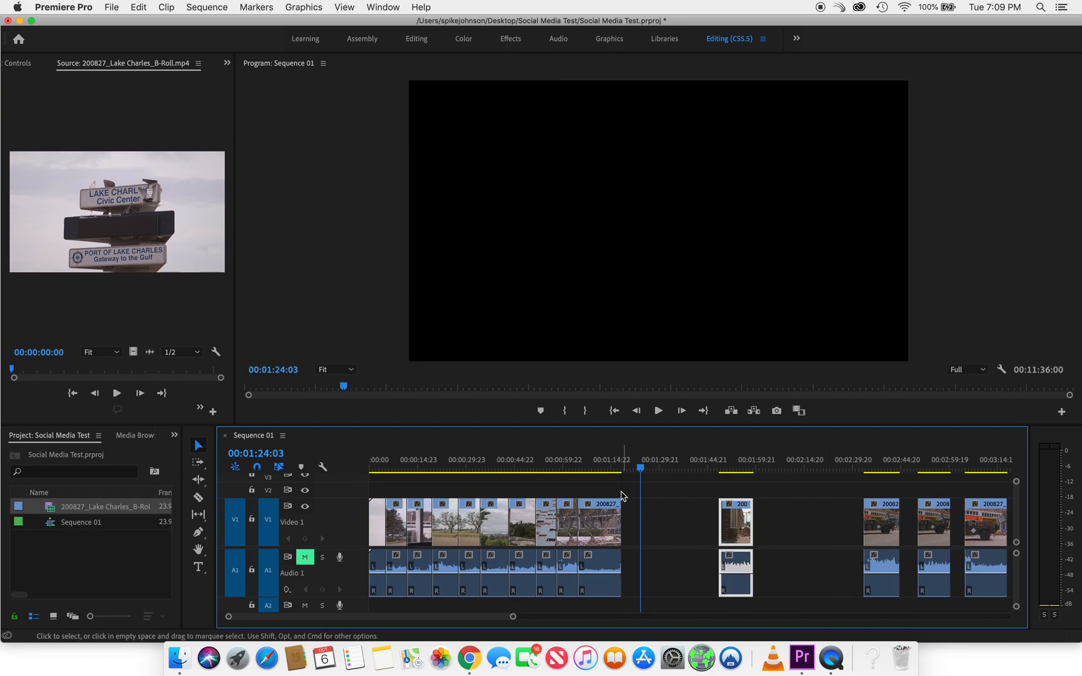
Preview the shot around 00:01:10:04 and move it away from the preceding shots, just before the soldiers' street shot
left_click(595, 468)
key("space")
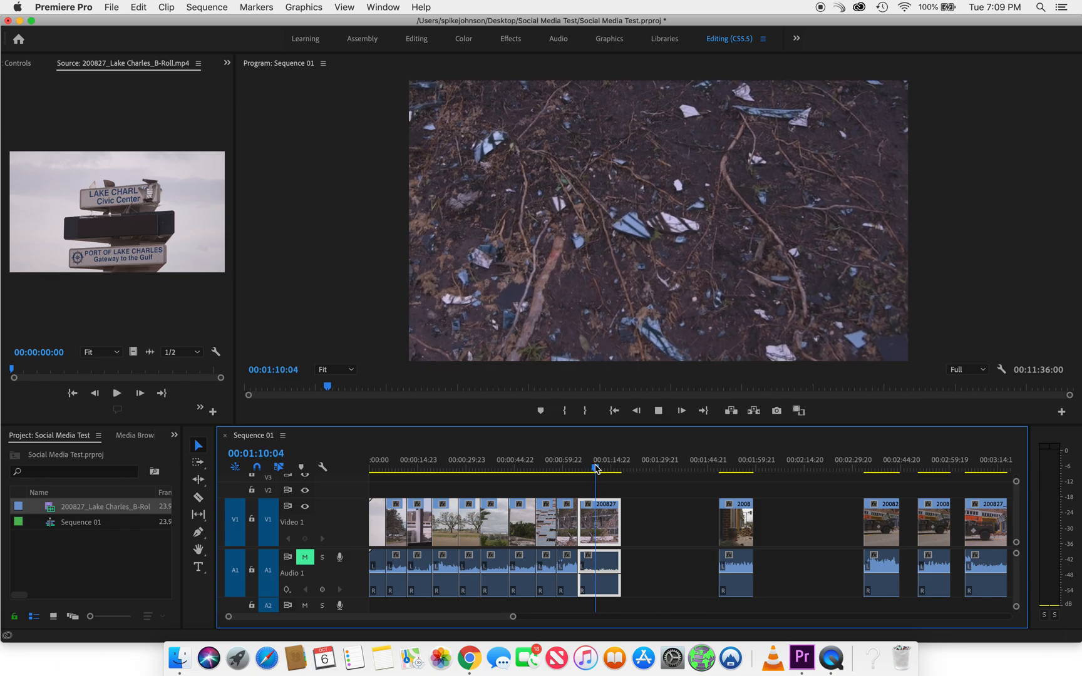
key("space")
left_click_drag(610, 531, 692, 531)
Preview the fallen tree shot starting at 00:00:58:08 and move it down the timeline, clear of the preceding shots
left_click(568, 465)
key("space")
key("space")
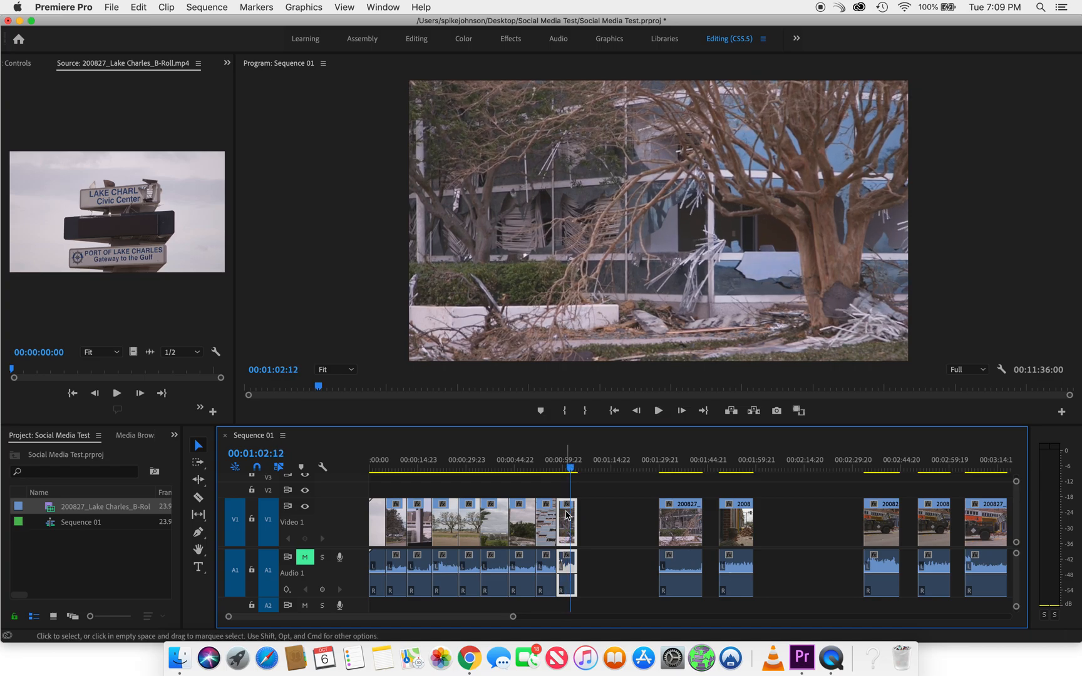
left_click(563, 468)
key("space")
key("space")
left_click_drag(574, 525, 639, 527)
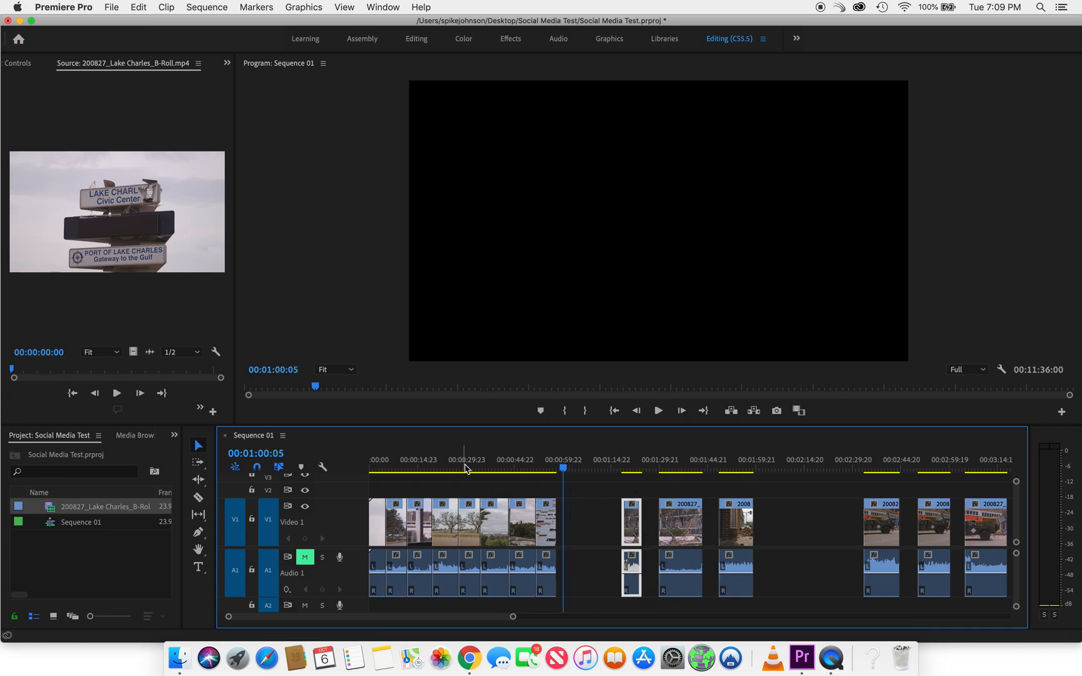
Split the remaining uncut footage at 00:10:48:08, where the wide shot of smoke over the water begins
scroll(758, 533, "down", 6)
scroll(759, 534, "down", 8)
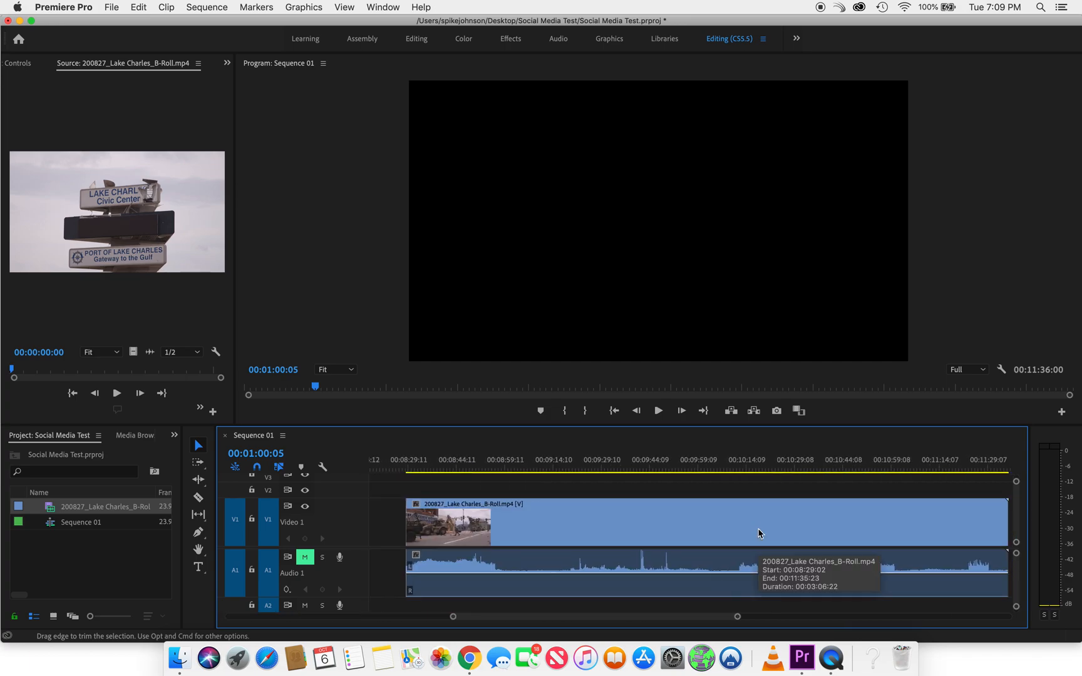
scroll(758, 533, "down", 2)
left_click(637, 470)
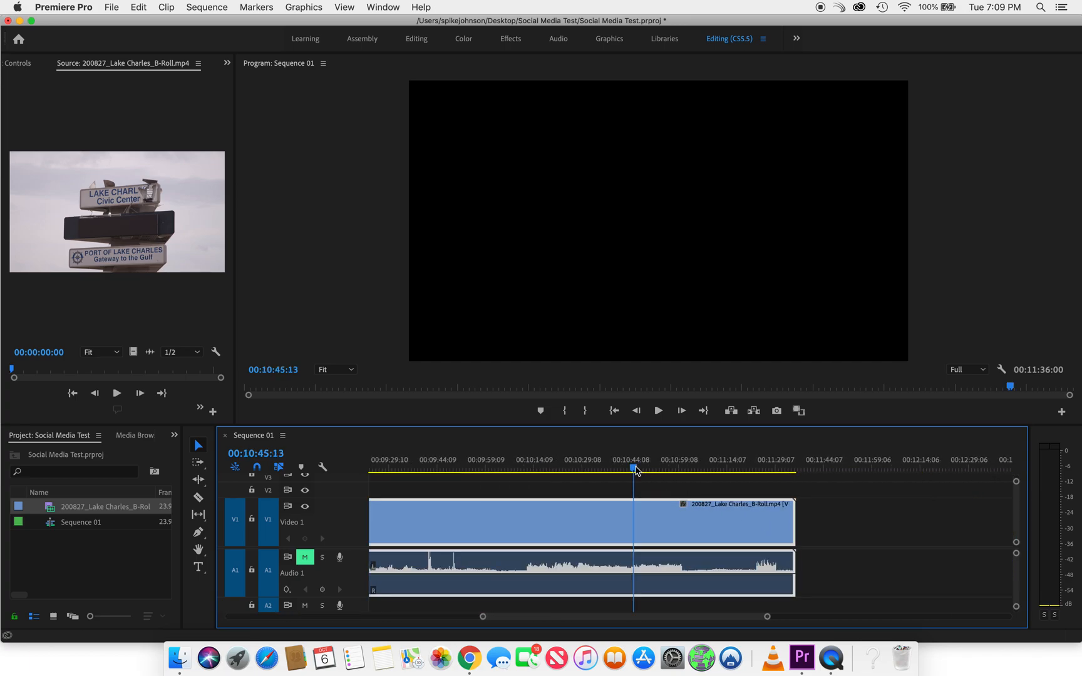
mouse_move(637, 469)
left_mouse_down()
mouse_move(659, 470)
mouse_move(646, 471)
left_mouse_up()
key("c")
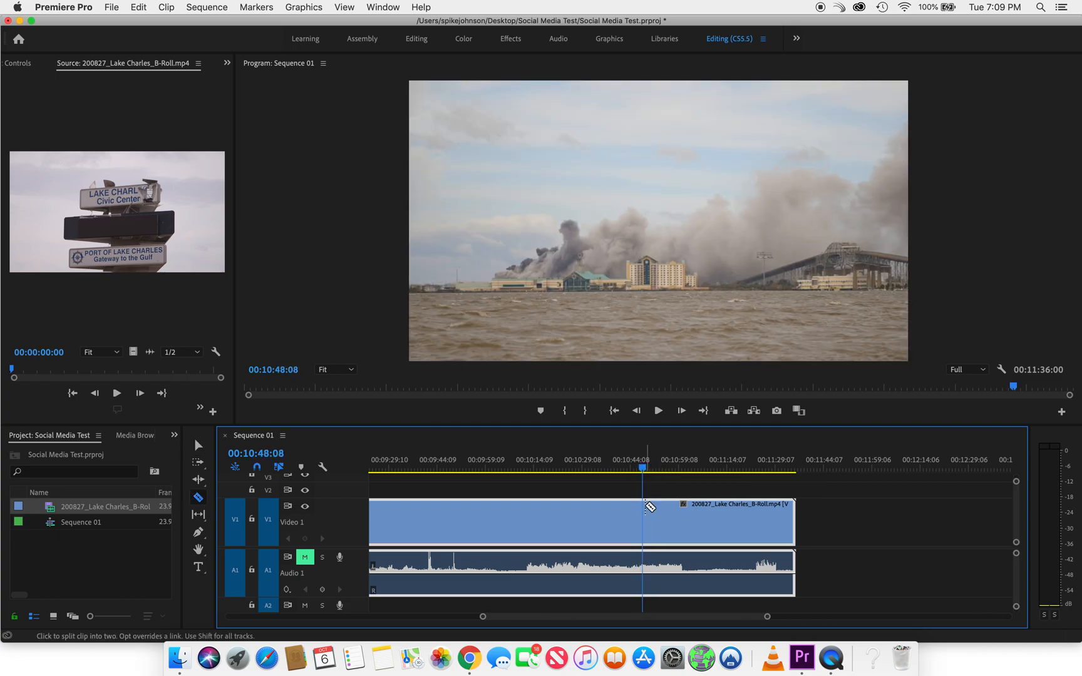
left_click(643, 522)
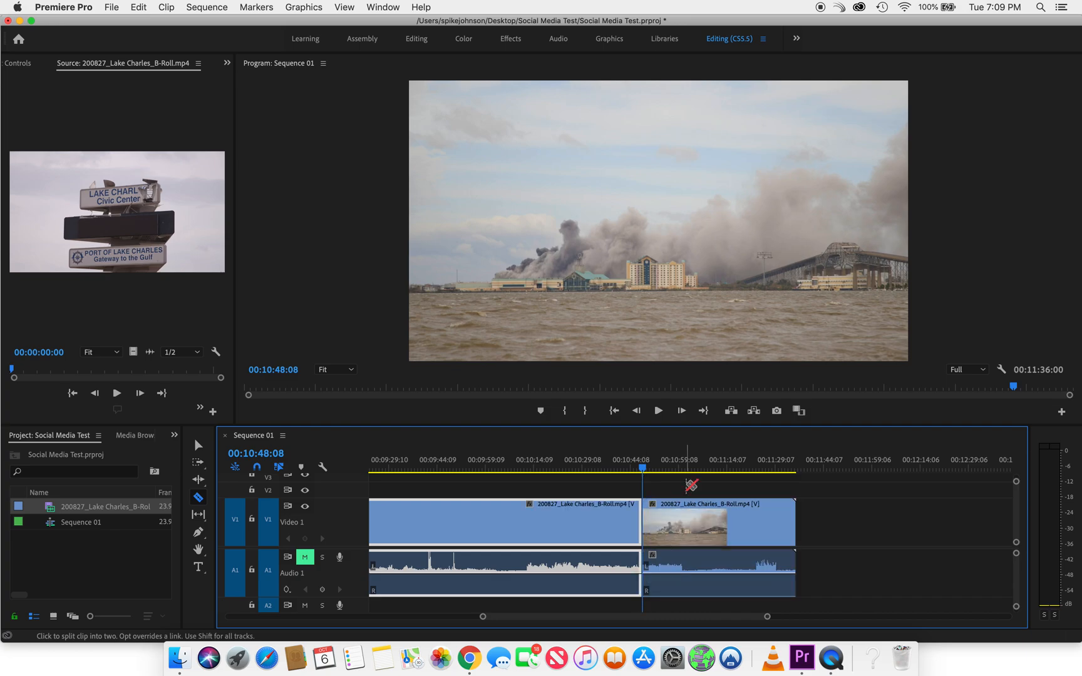
Scrub through the smoke shot and split the footage again at 00:10:59:13 to isolate it
left_click(651, 470)
left_click_drag(657, 474, 669, 475)
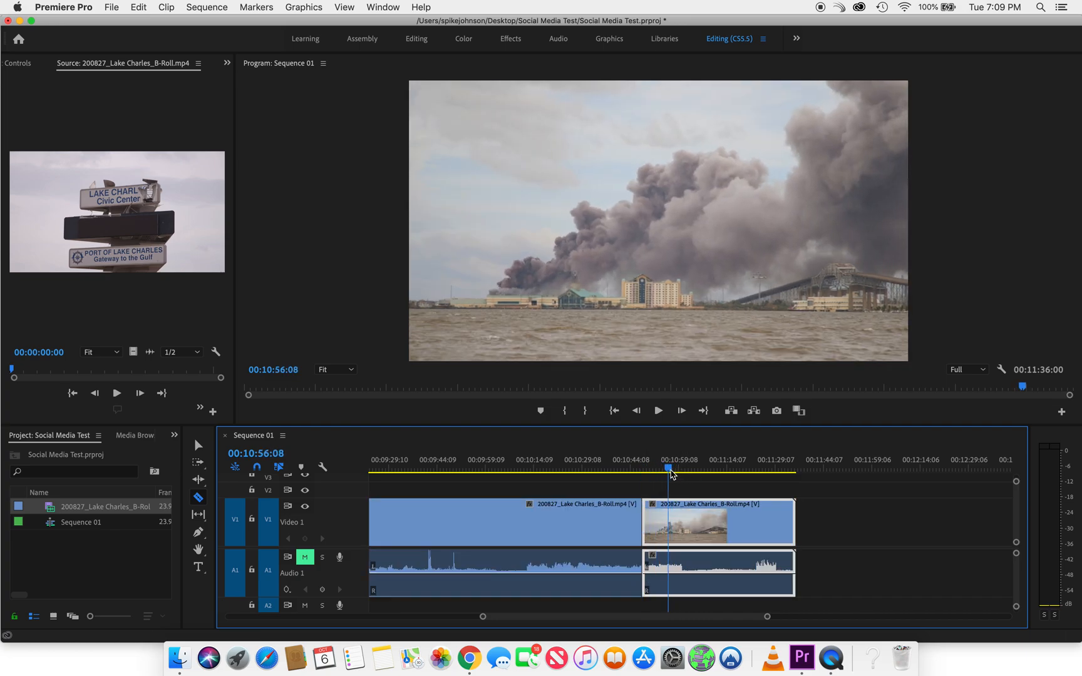
left_click_drag(666, 477, 667, 473)
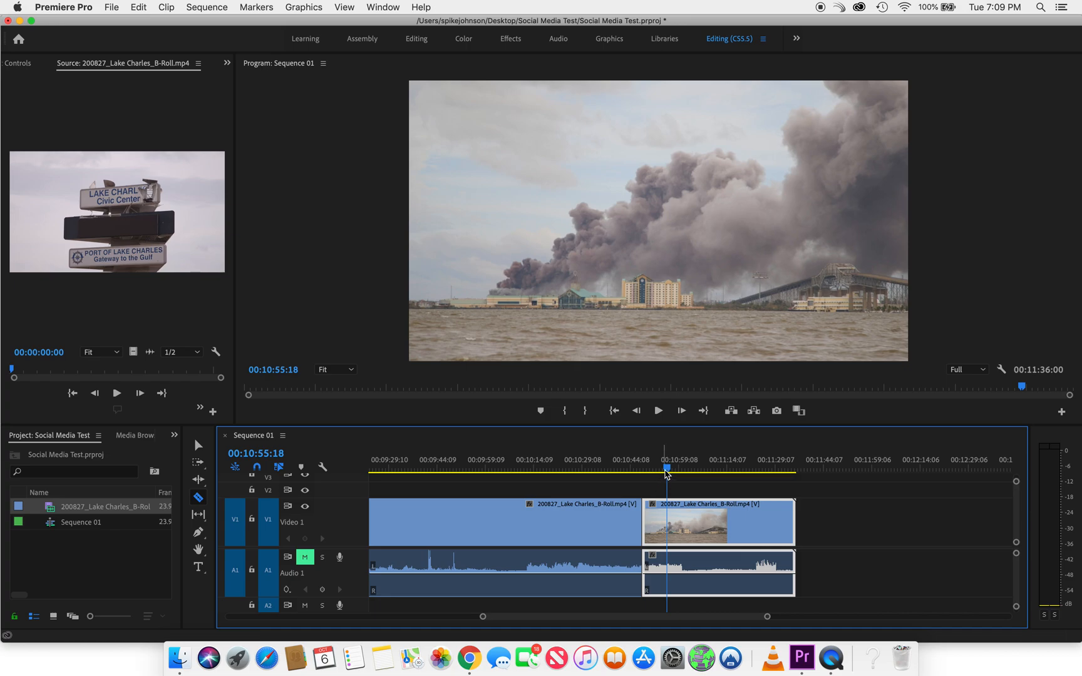
mouse_move(669, 473)
left_mouse_down()
mouse_move(688, 474)
mouse_move(679, 474)
left_mouse_up()
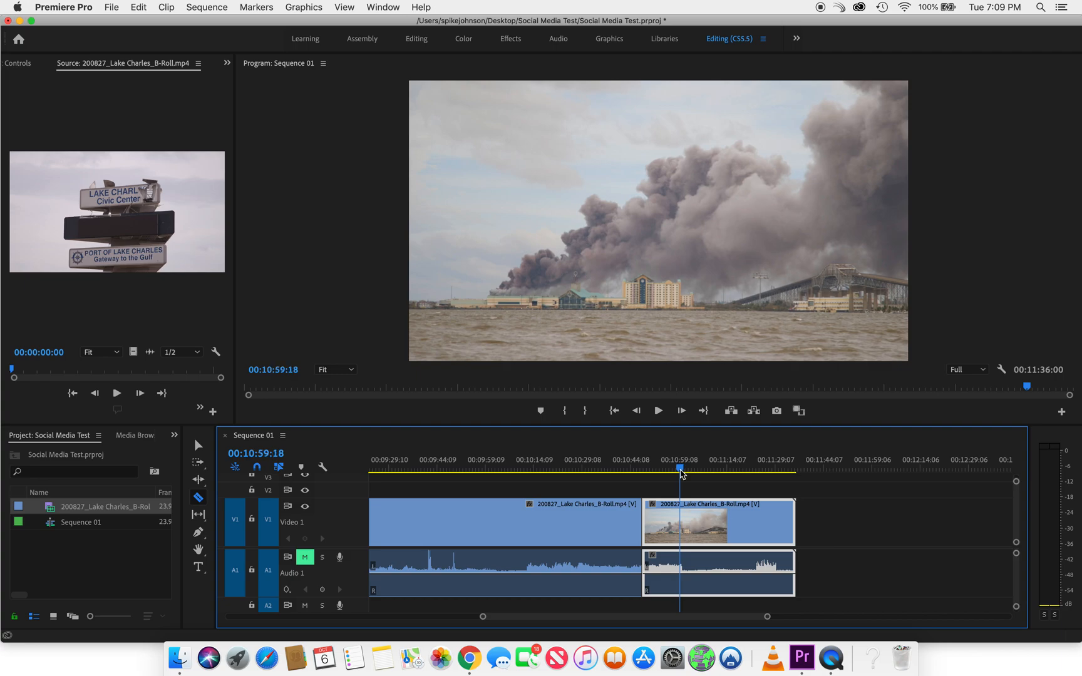
left_click(681, 515)
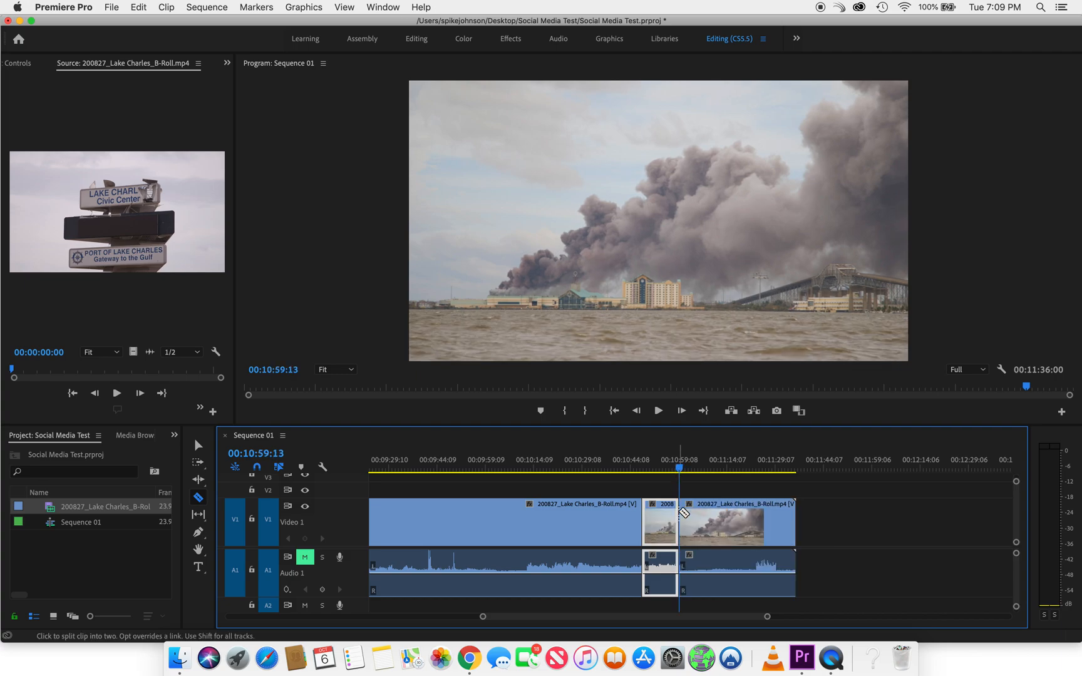
Move the isolated smoke shot up the timeline into the gap around 00:01:04:18, before the fallen tree shot
key("minus")
key("minus")
key("v")
scroll(631, 533, "left", 5)
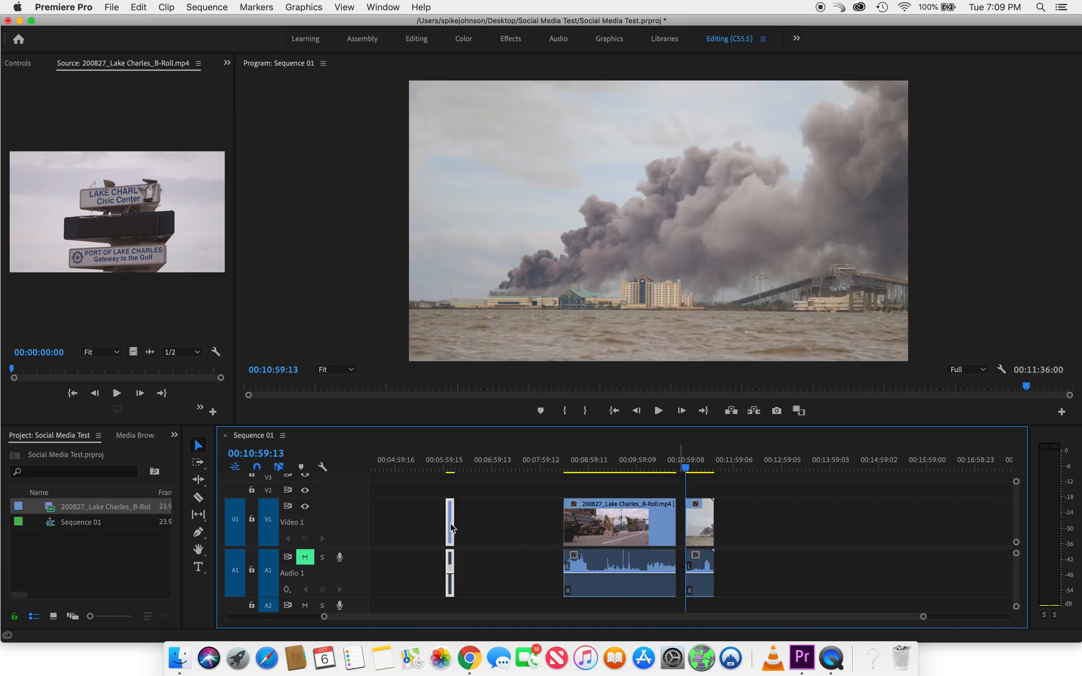
left_click_drag(666, 523, 431, 513)
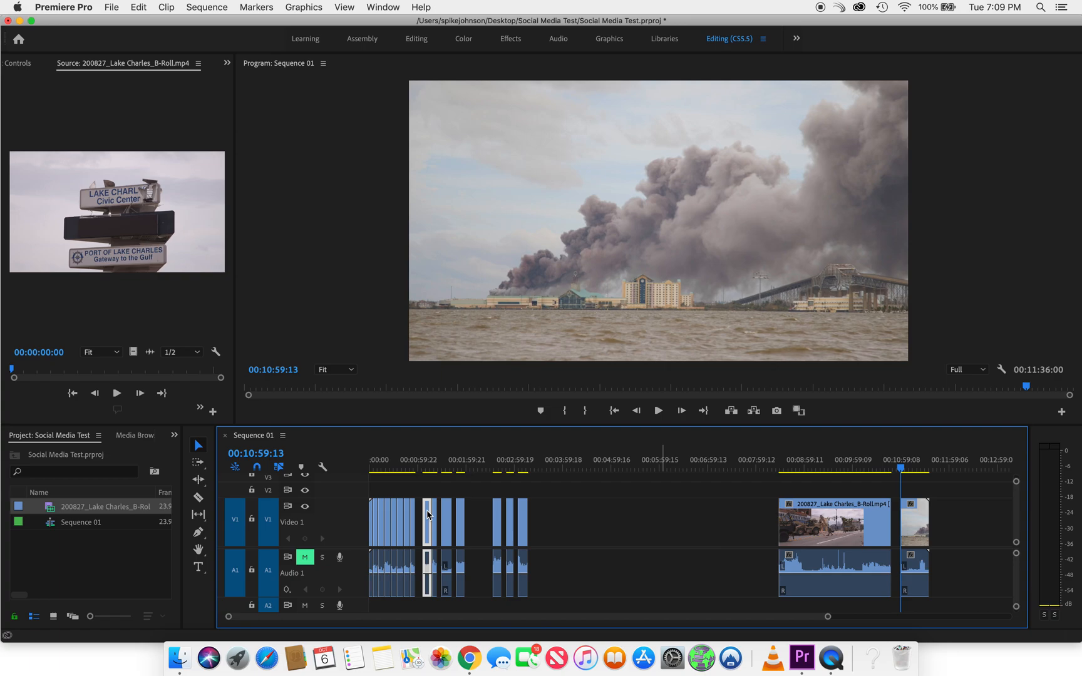
left_click(422, 469)
key("equal")
key("equal")
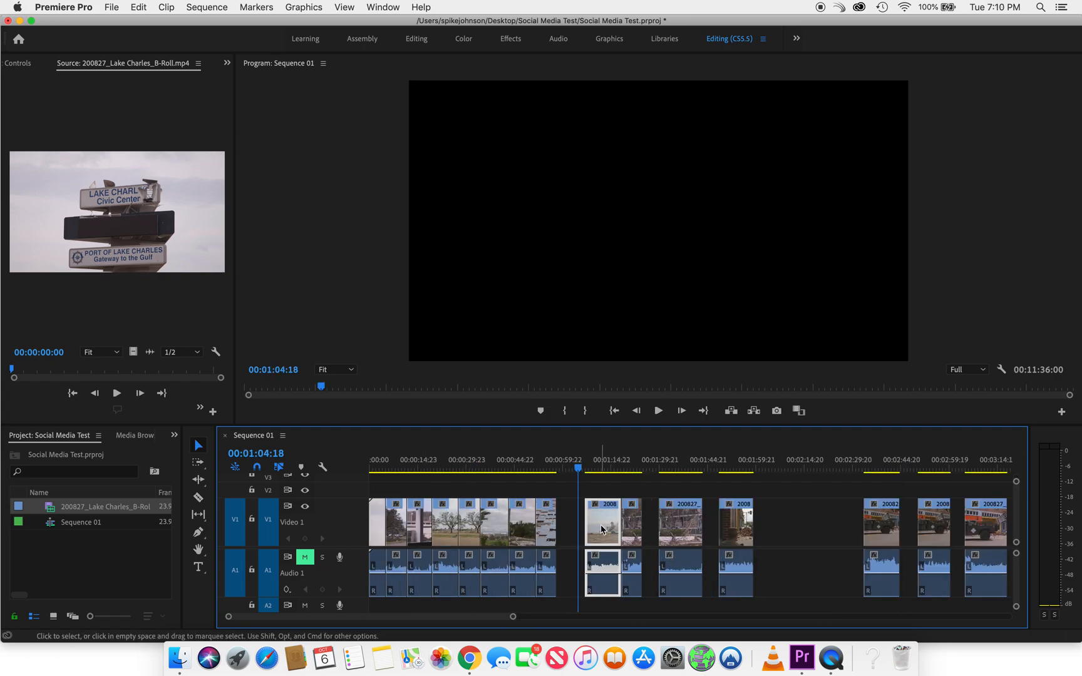
left_click_drag(605, 531, 582, 530)
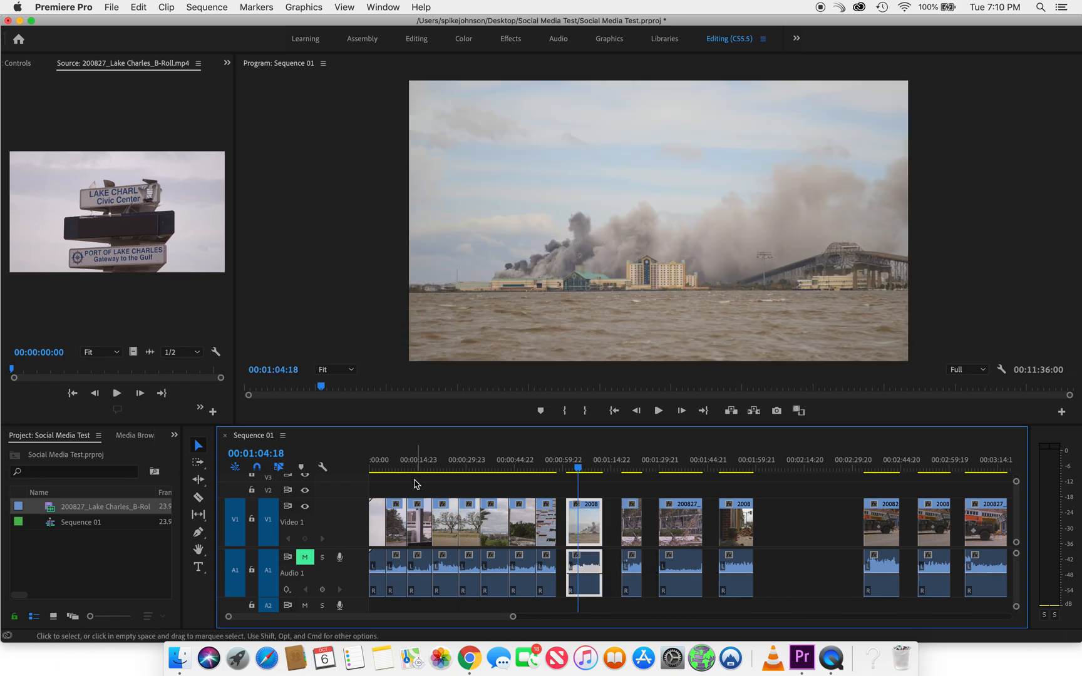
Preview the opening sign and smoke shots, enlarge the timeline area, and expand the Video 2 track
left_click(377, 467)
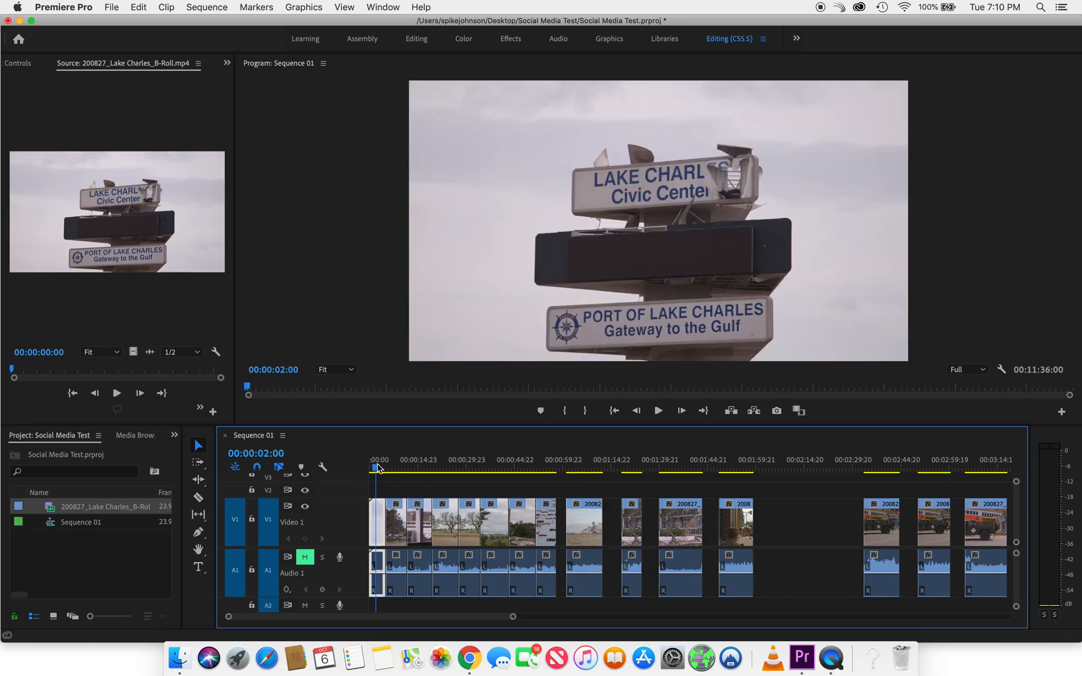
left_click(576, 467)
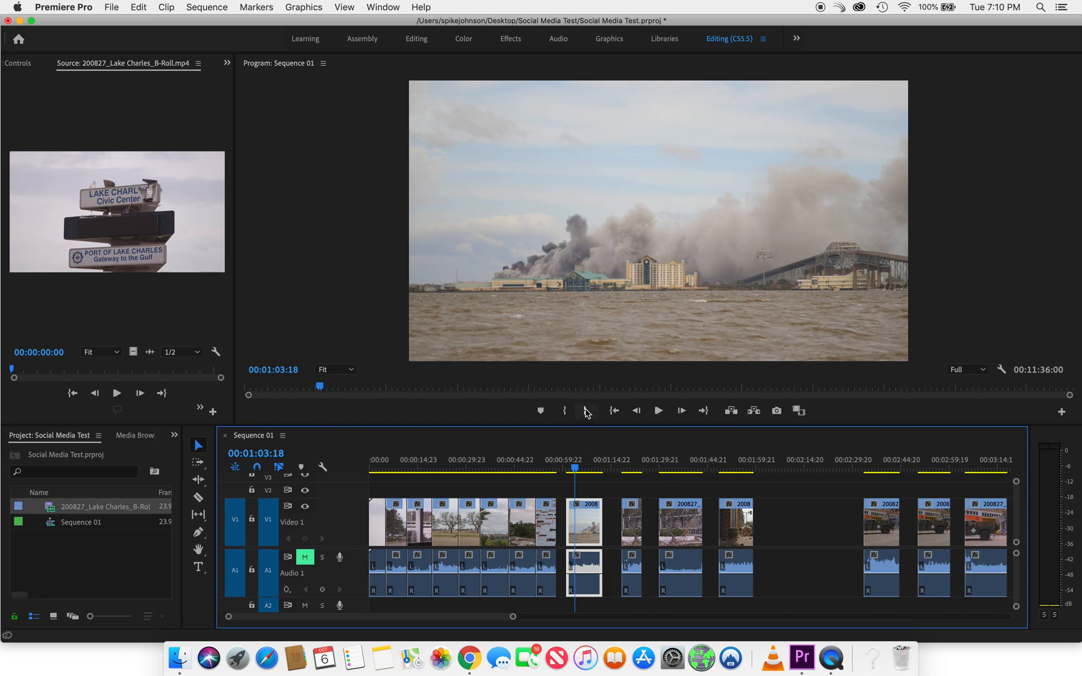
left_click_drag(592, 426, 591, 393)
double_click(336, 480)
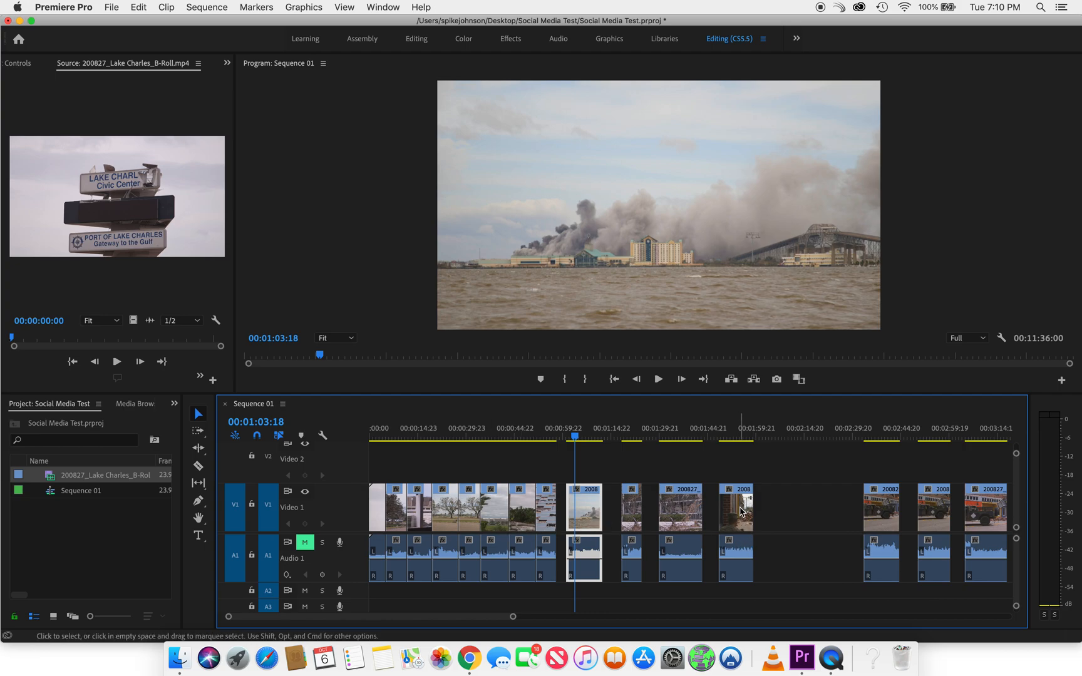
Raise the soldiers' street shot at 00:01:54:07 and the debris shot at 00:01:37:07 onto Video 2
left_click_drag(740, 512, 744, 480)
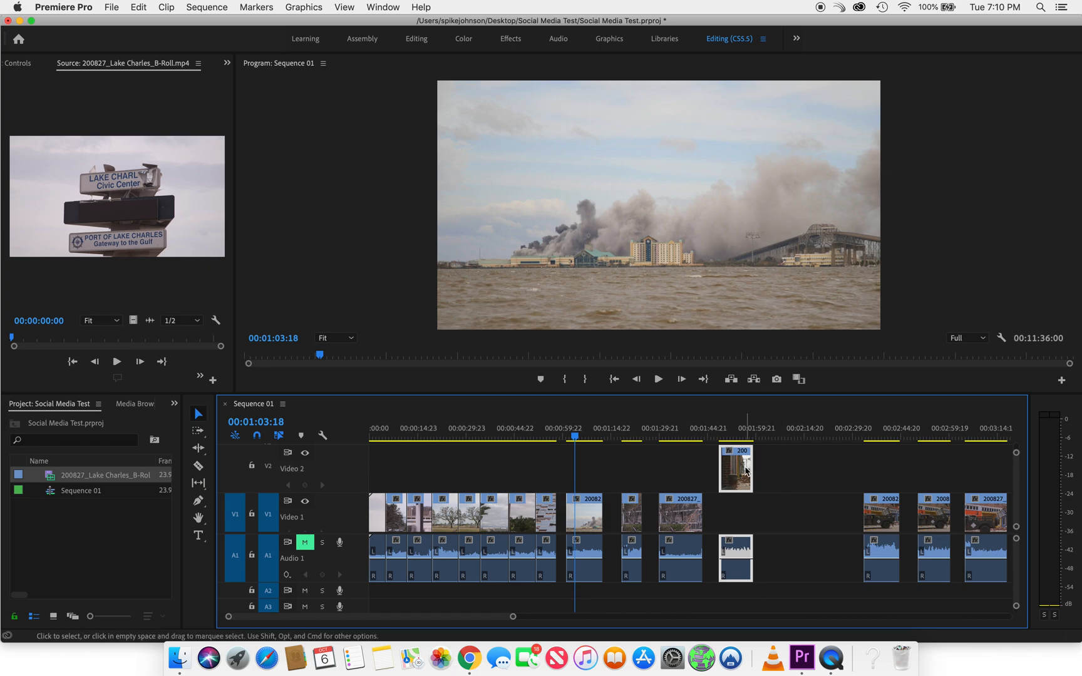
left_click(738, 431)
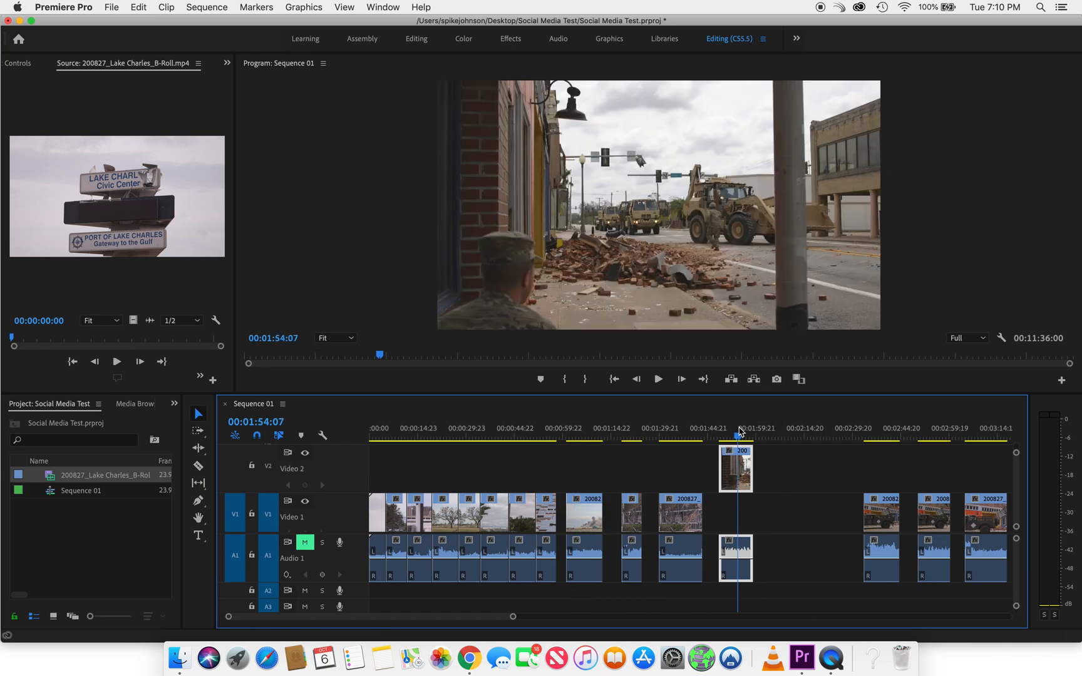
left_click(683, 431)
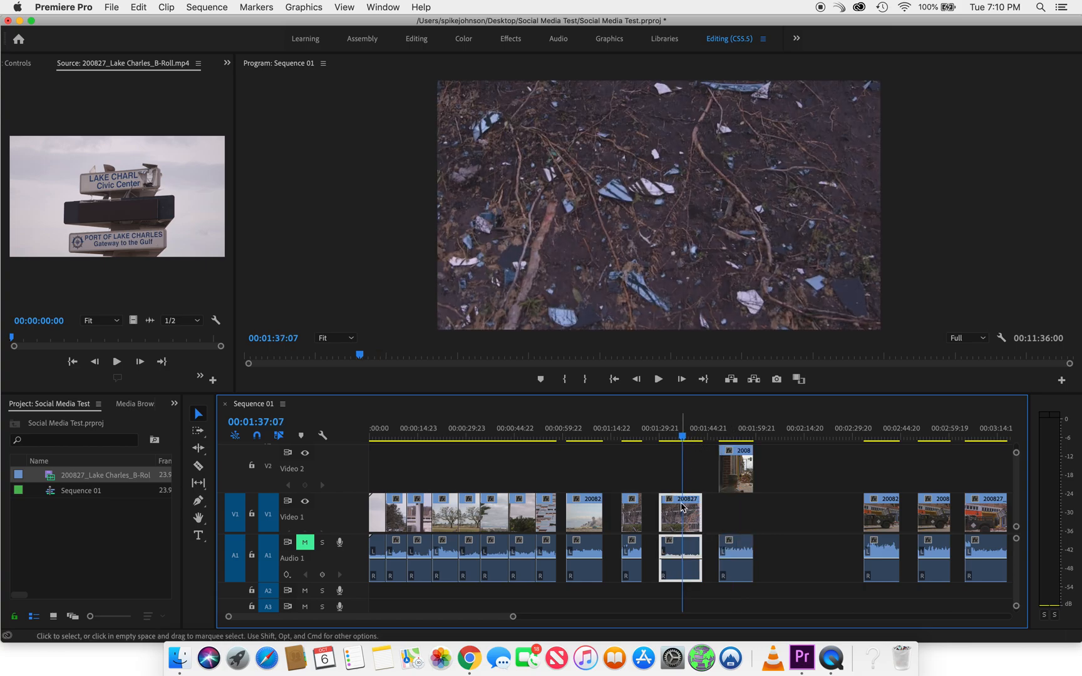
left_click_drag(683, 508, 683, 468)
Preview the fallen tree shot, then raise the smoke shot and the shattered windows close-up at 00:00:55:18 onto Video 2
left_click(635, 433)
left_click_drag(635, 434, 590, 432)
left_click_drag(580, 524, 579, 447)
left_click(549, 431)
left_click_drag(550, 513, 550, 491)
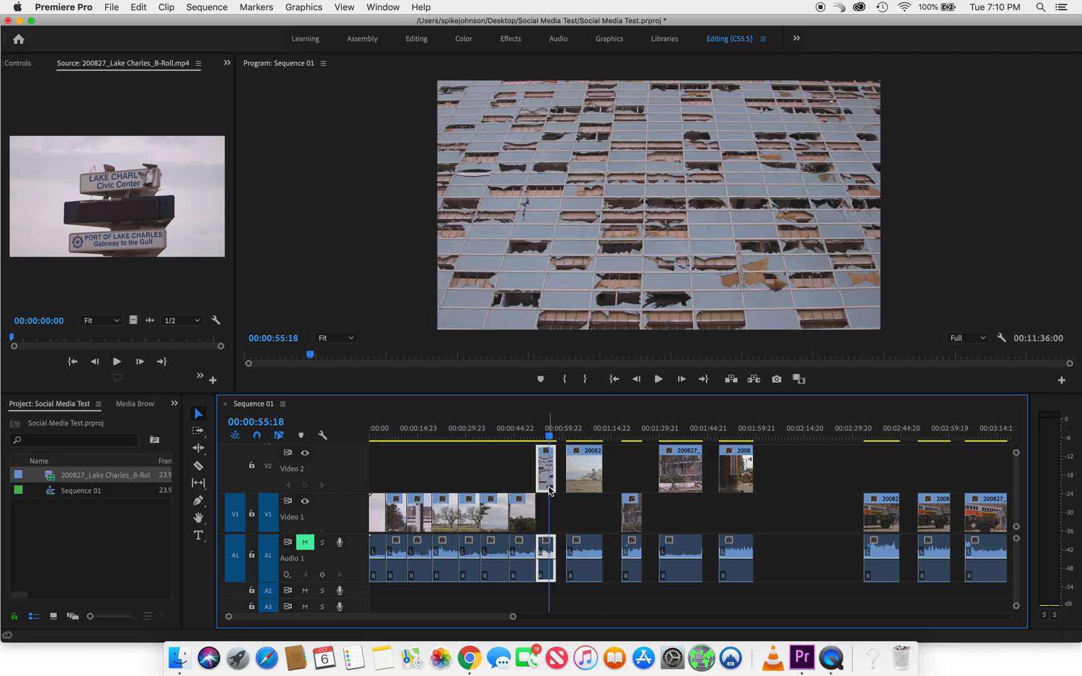
Compare the damaged building shot at 00:00:46:23 with its neighbours and raise the shot just before it onto Video 2
left_click(521, 431)
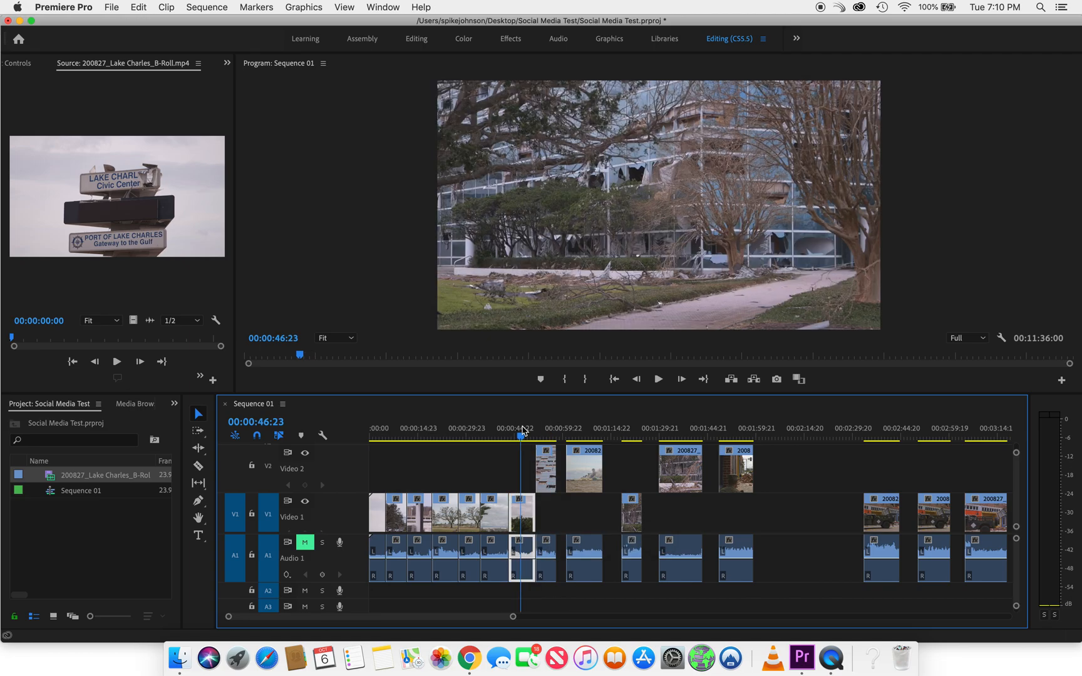
left_click(639, 431)
left_click(525, 432)
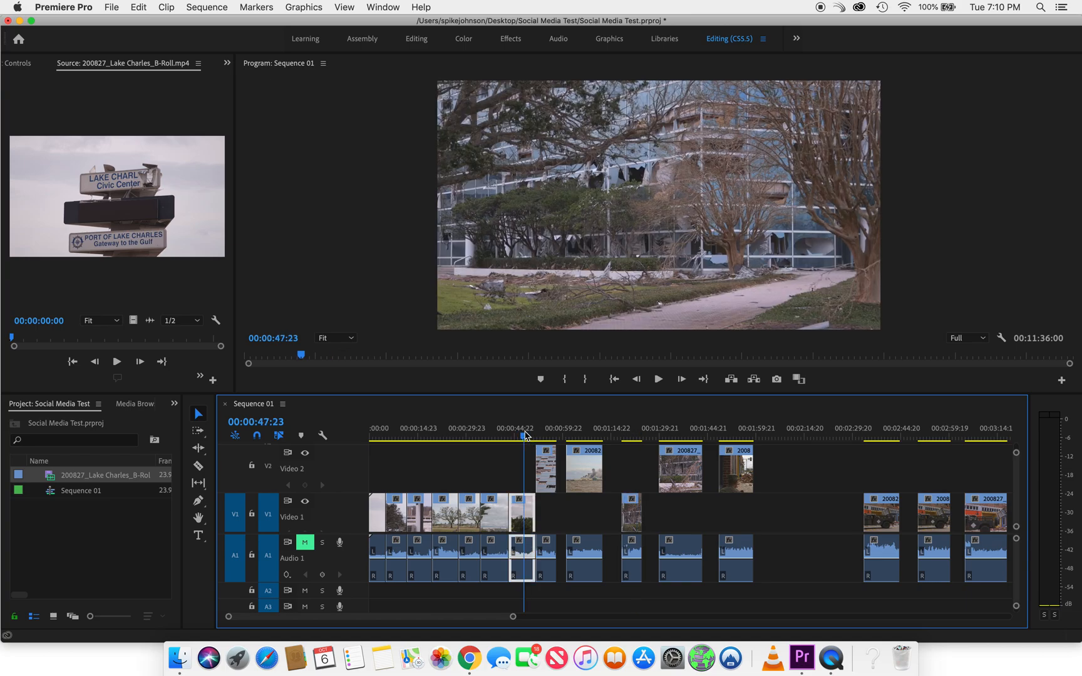
left_click(503, 431)
left_click_drag(501, 518, 498, 483)
Compare the tree shot at 00:00:23:19 with the glass tower shot at 00:00:29:18 and raise the tower shot onto Video 2
left_click(474, 434)
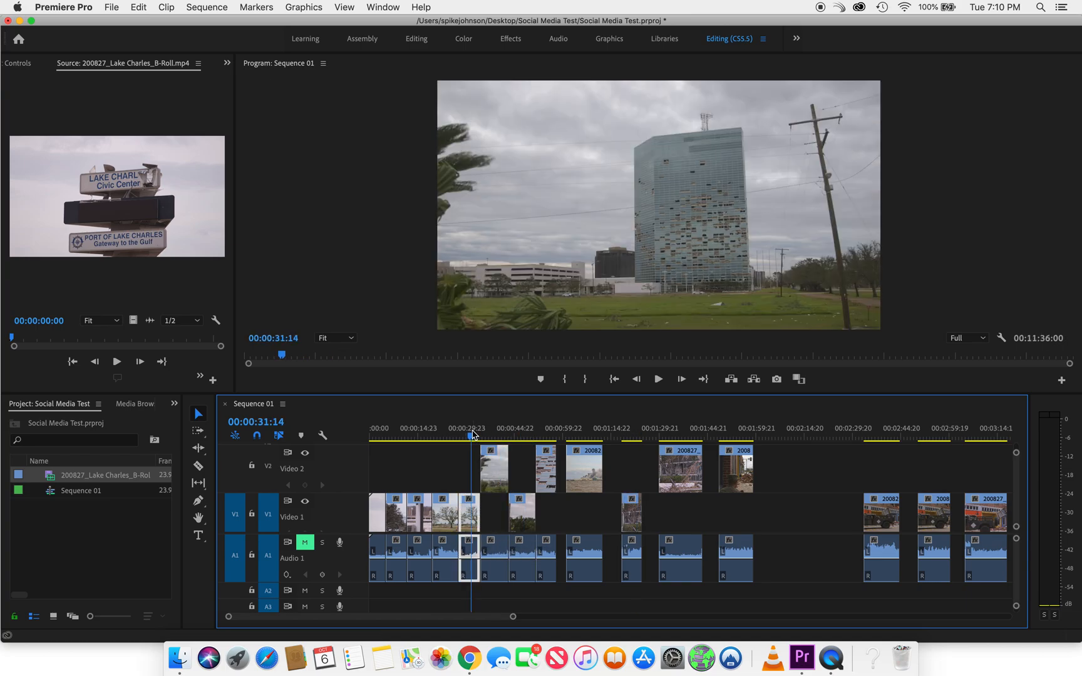
left_click(452, 434)
left_click(464, 434)
left_click(447, 434)
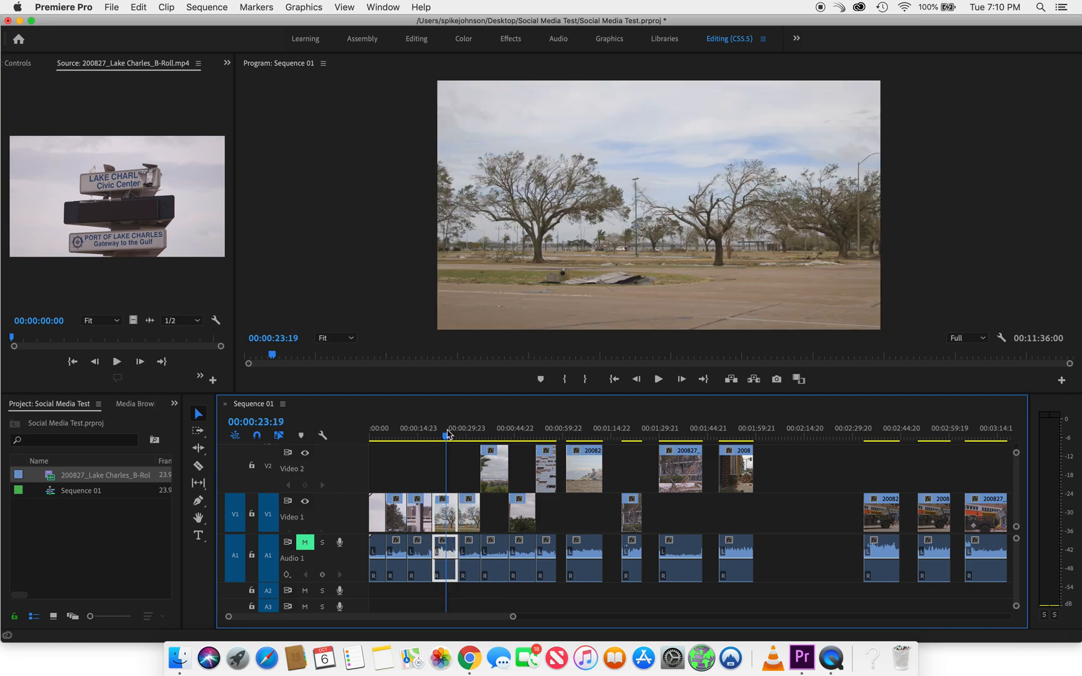
left_click(466, 434)
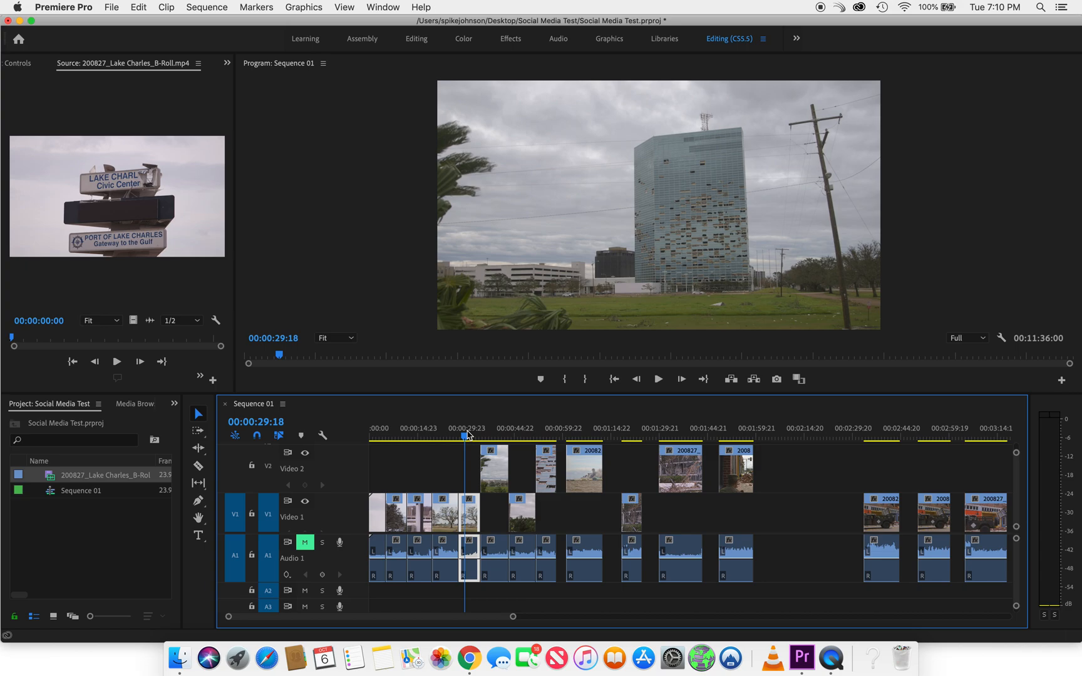
left_click_drag(469, 509, 467, 468)
Compare the Civic Center sign shots and raise the one framed by the broken window at 00:00:16:00 onto Video 2
left_click(425, 431)
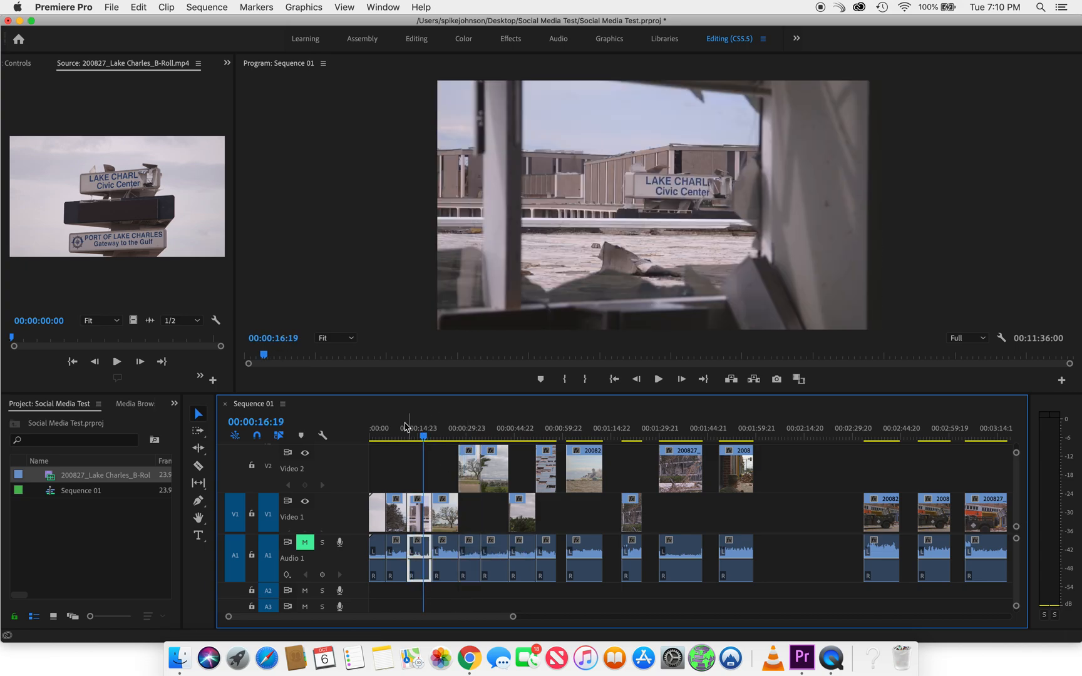
left_click(397, 430)
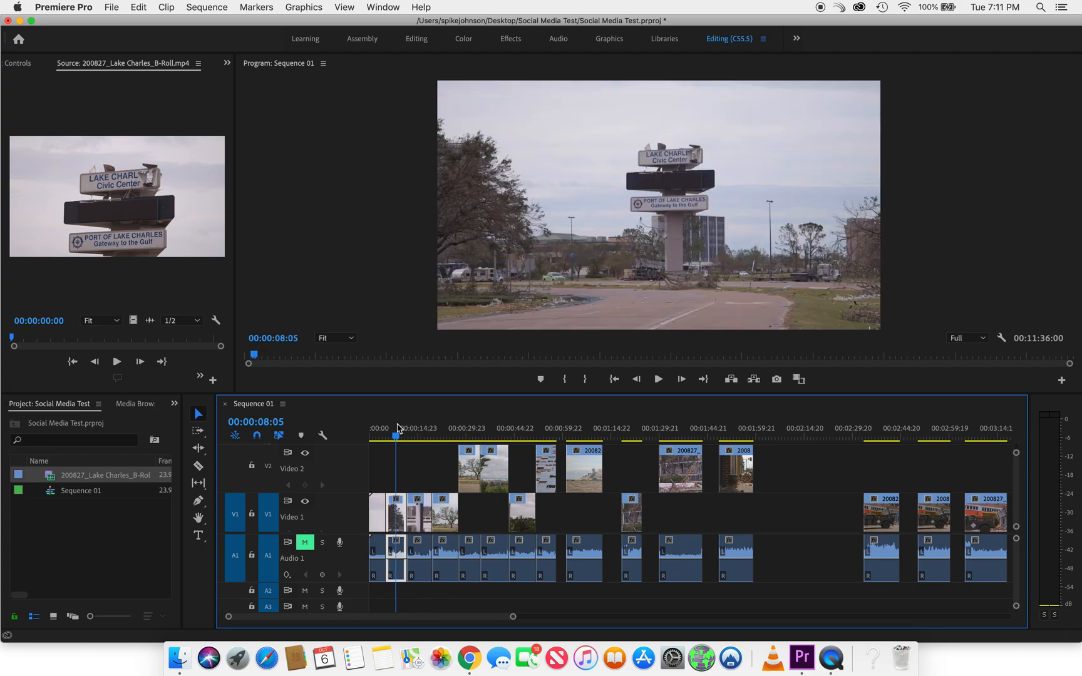
left_click(377, 429)
left_click(396, 428)
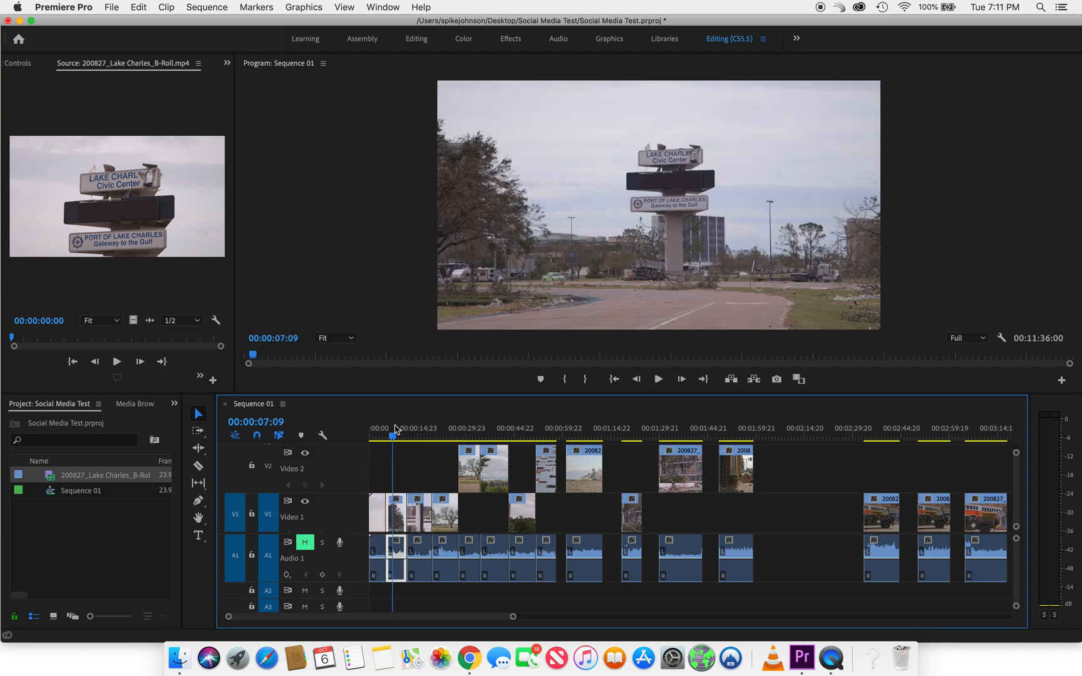
left_click(424, 437)
left_click_drag(426, 516, 423, 484)
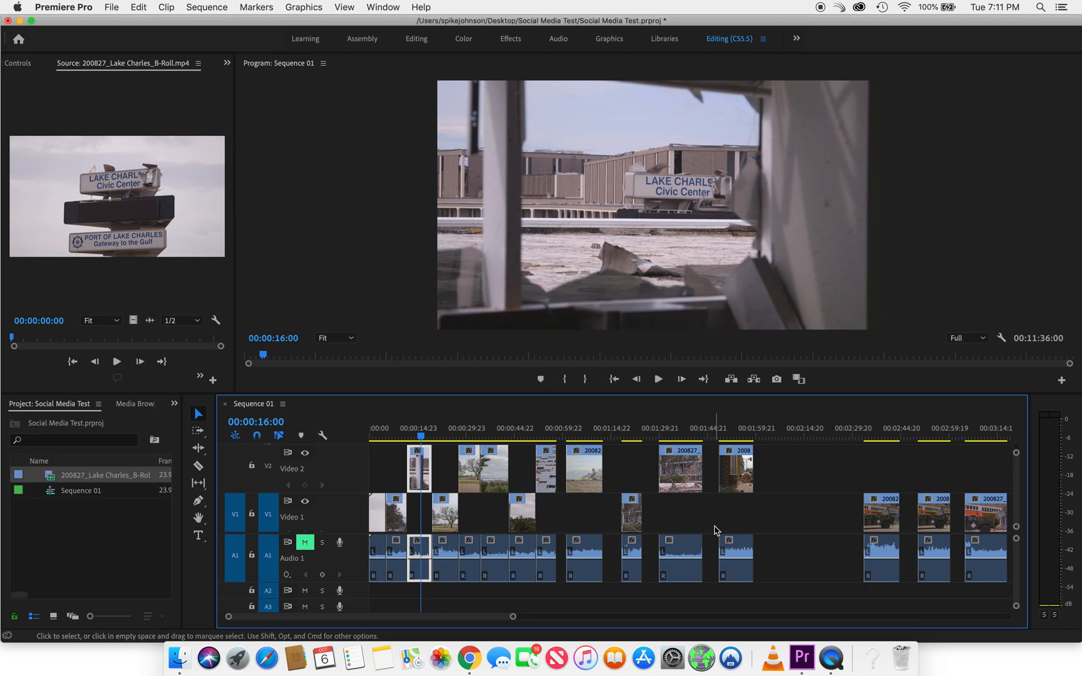
Select all the clips left on Video 1 and move them down the timeline, clear of the Video 2 selects
key("minus")
left_click_drag(720, 514, 369, 510)
left_click(762, 514)
left_click(764, 510)
left_click_drag(761, 509, 371, 519)
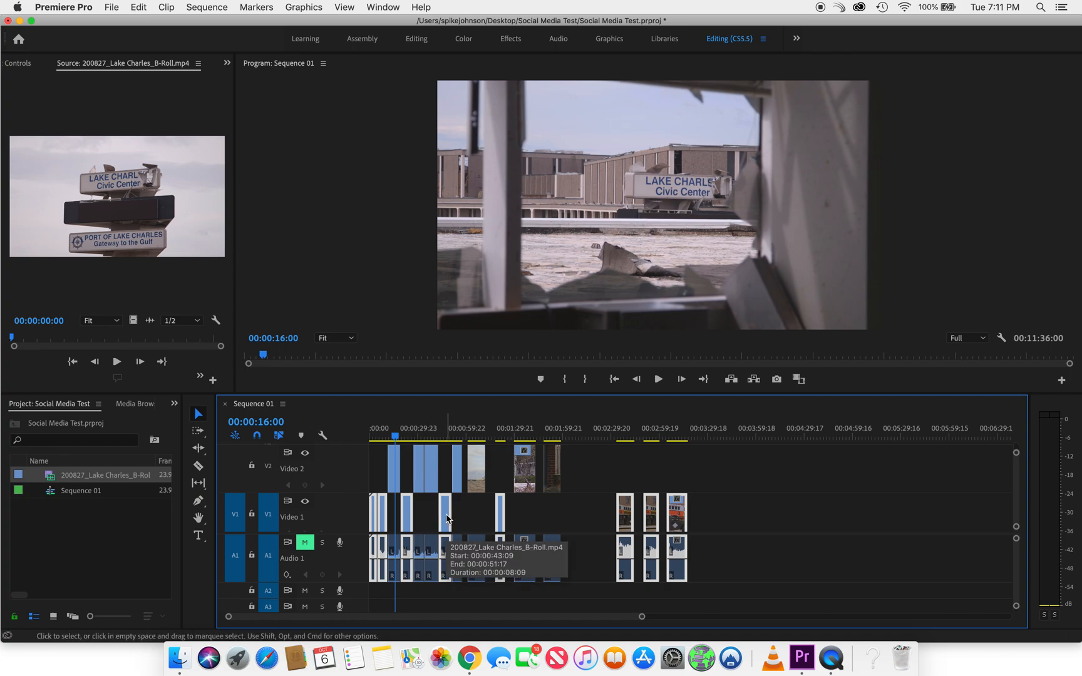
left_click_drag(446, 517, 772, 523)
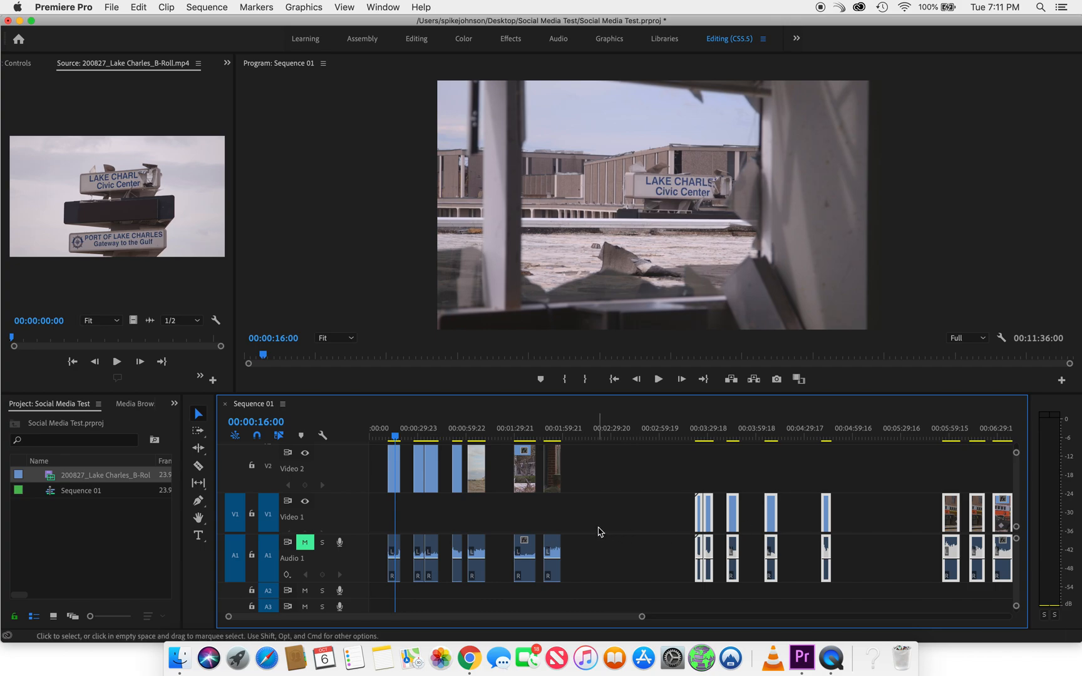
Move the broken window sign shot on Video 2 directly in front of the adjoining pair of shots near 00:00:29:23
scroll(600, 529, "up", 1)
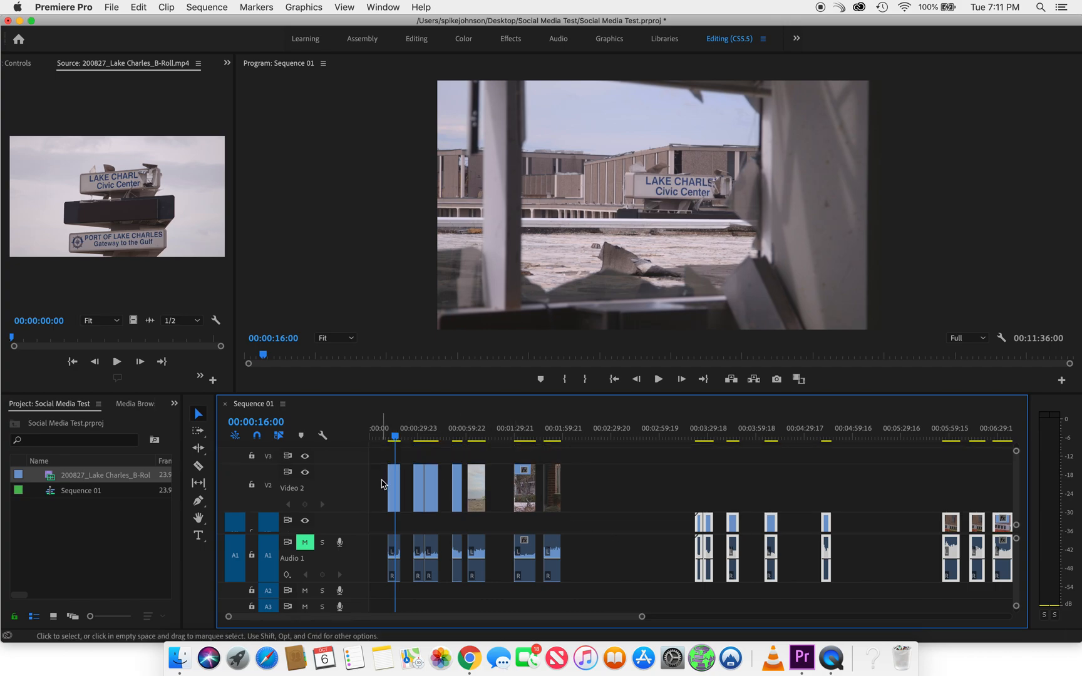
left_click_drag(392, 483, 379, 486)
left_click(382, 432)
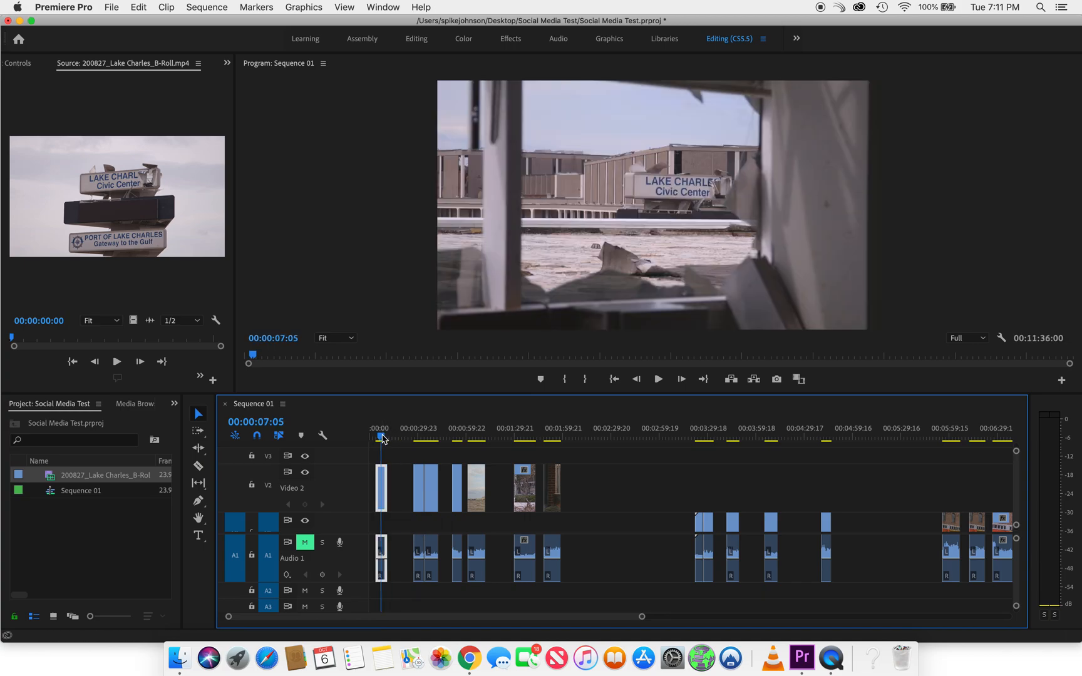
key("=")
key("=")
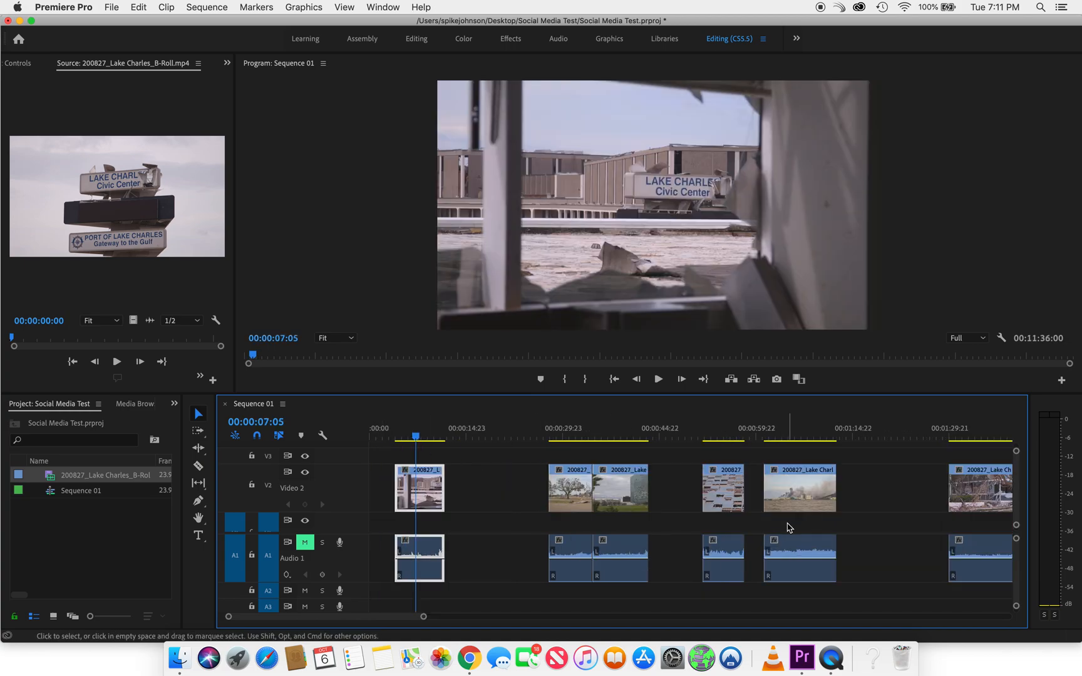
left_click_drag(429, 490, 524, 488)
Move the smoke shot on Video 2 to the very start of the sequence and preview it at 00:00:05:05
left_click(793, 436)
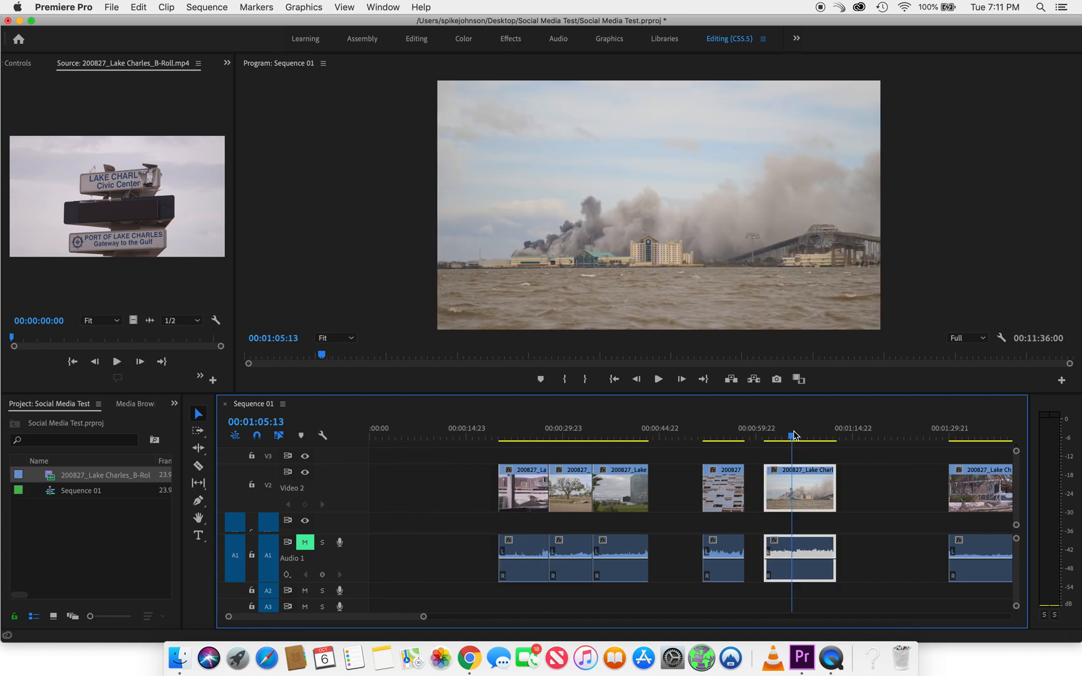
left_click_drag(821, 501, 418, 492)
left_click(404, 435)
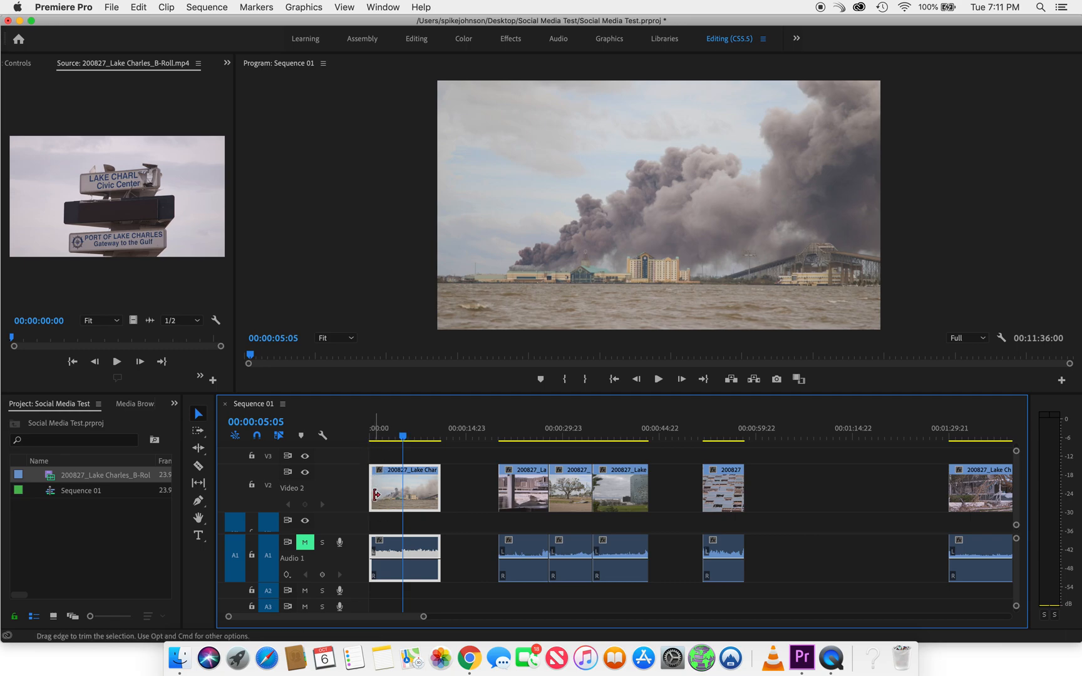
Move the Video 2 shots between the smoke shot and the house shot further down the timeline, widening the gap after the smoke shot
left_click_drag(381, 504, 370, 501)
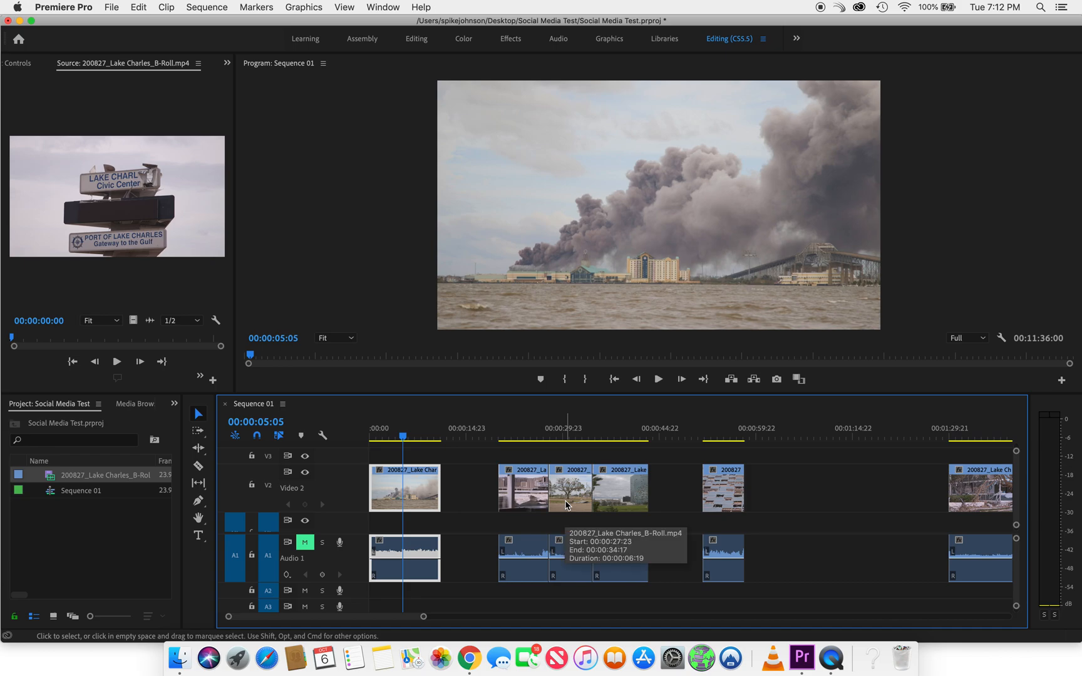
left_click_drag(528, 455, 811, 495)
left_click(868, 481)
scroll(868, 482, "right", 5)
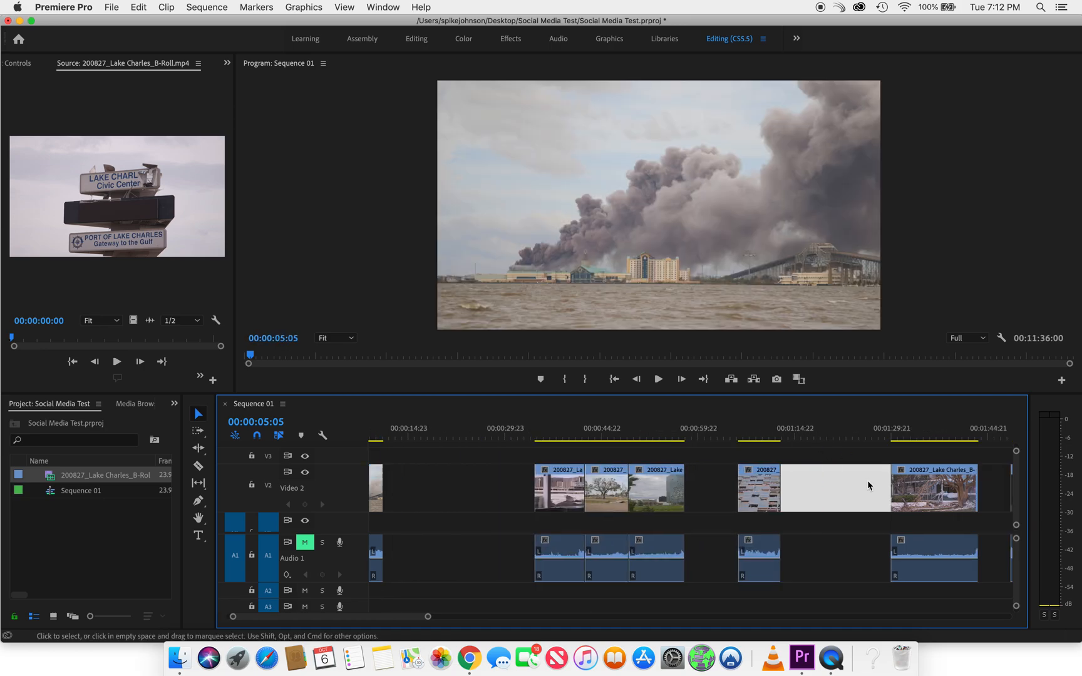
scroll(868, 481, "left", 5)
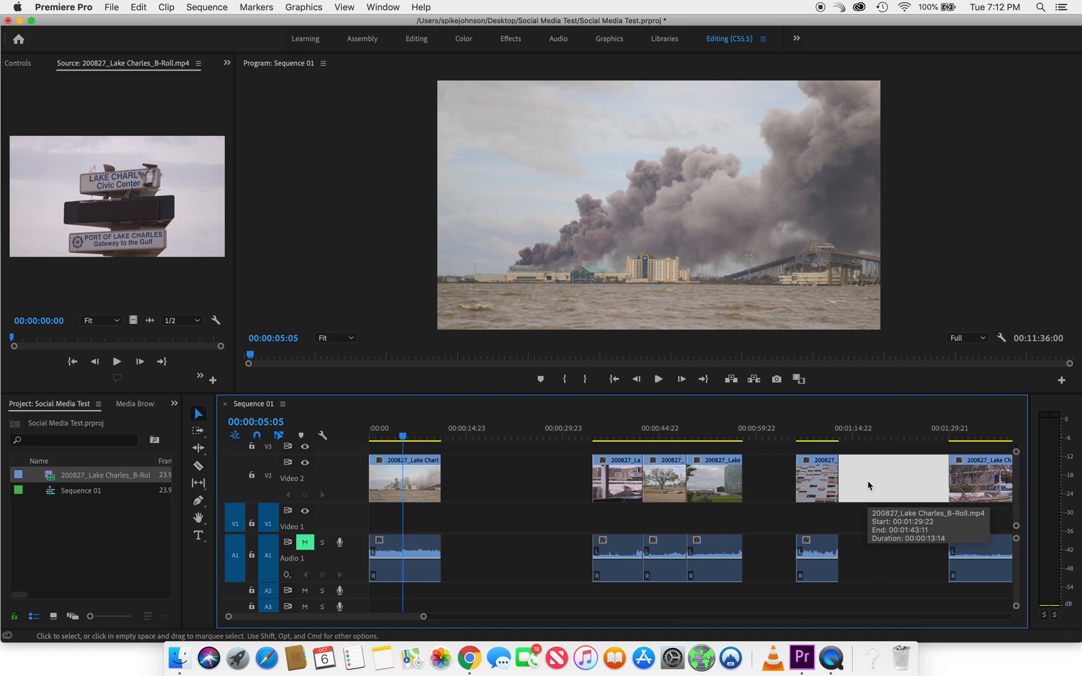
Preview the broken window sign shot at 00:00:37:16 and move it directly behind the smoke shot on Video 2
left_click(792, 528)
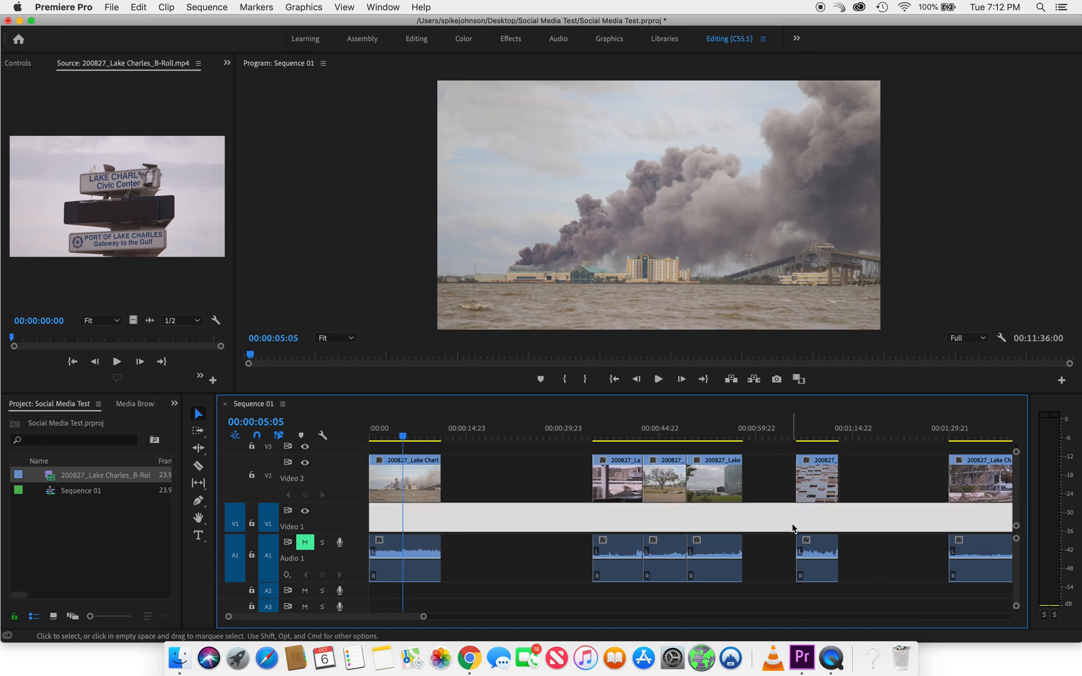
left_click(613, 436)
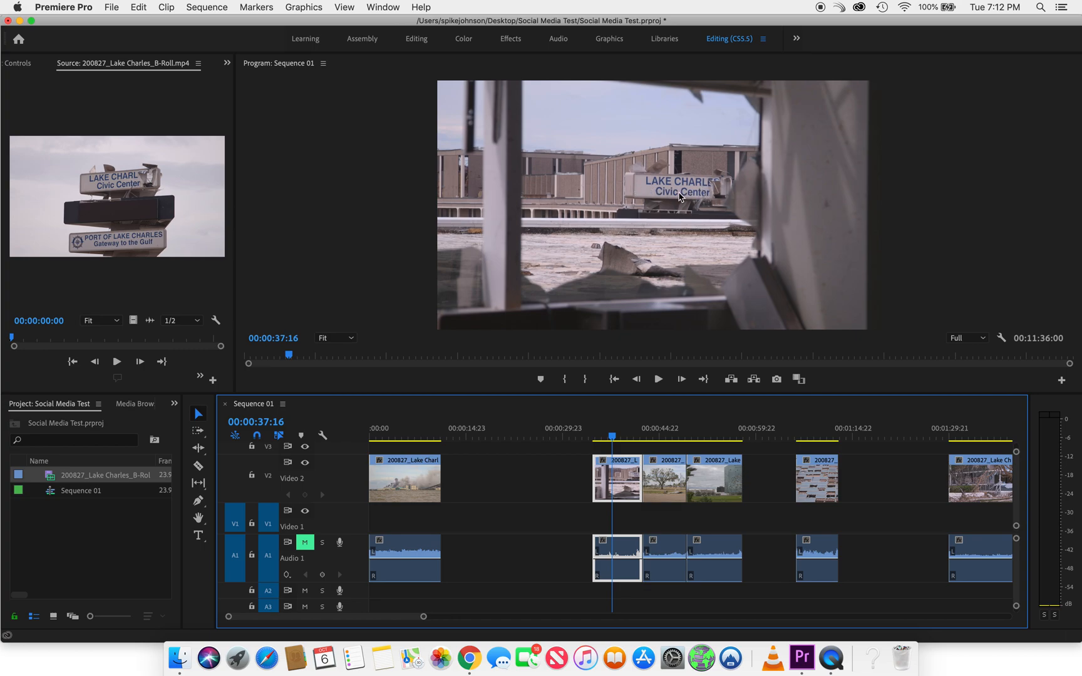
left_click_drag(629, 476, 479, 479)
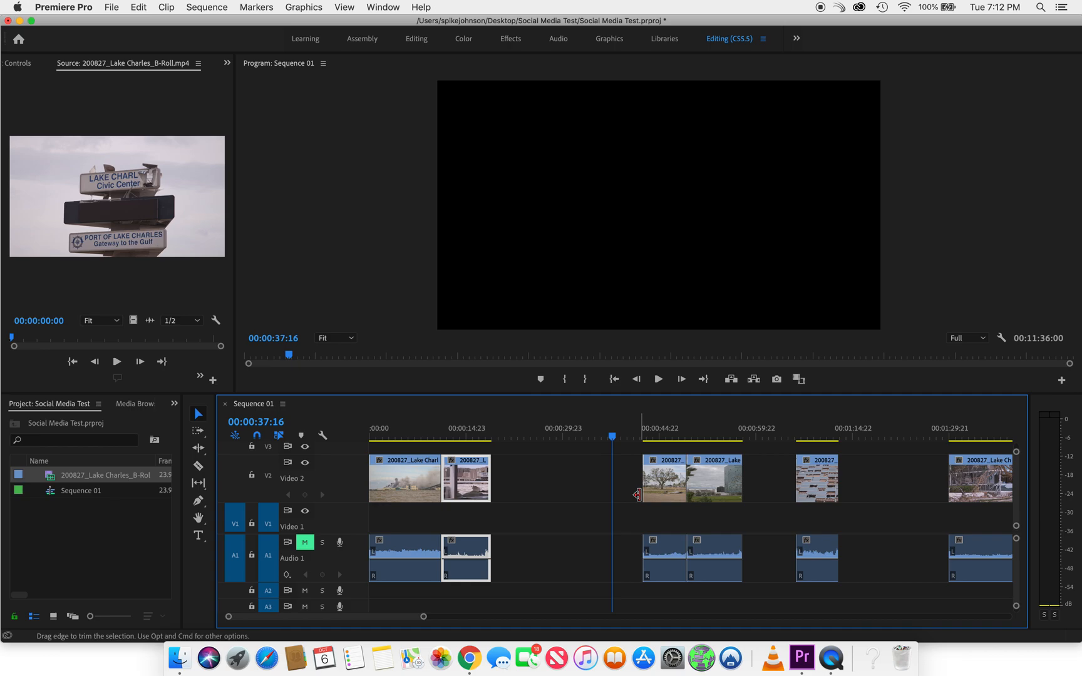
Compare the remaining Video 2 shots and bring the brick rubble street shot forward to just before the oak tree and tower shot
left_click(666, 437)
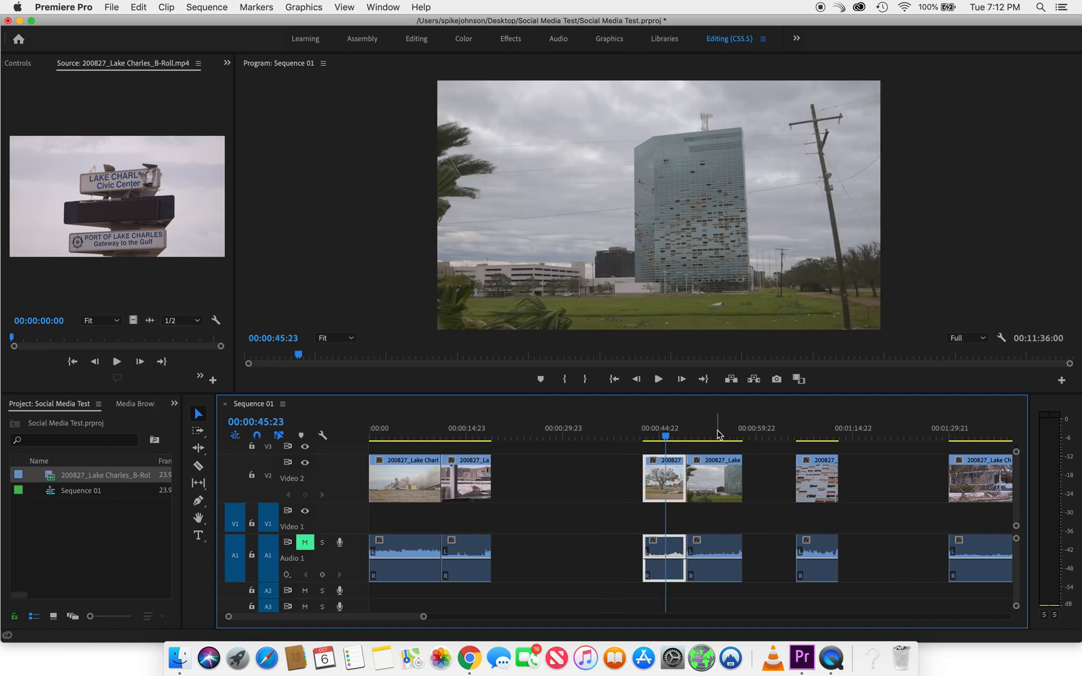
left_click(718, 435)
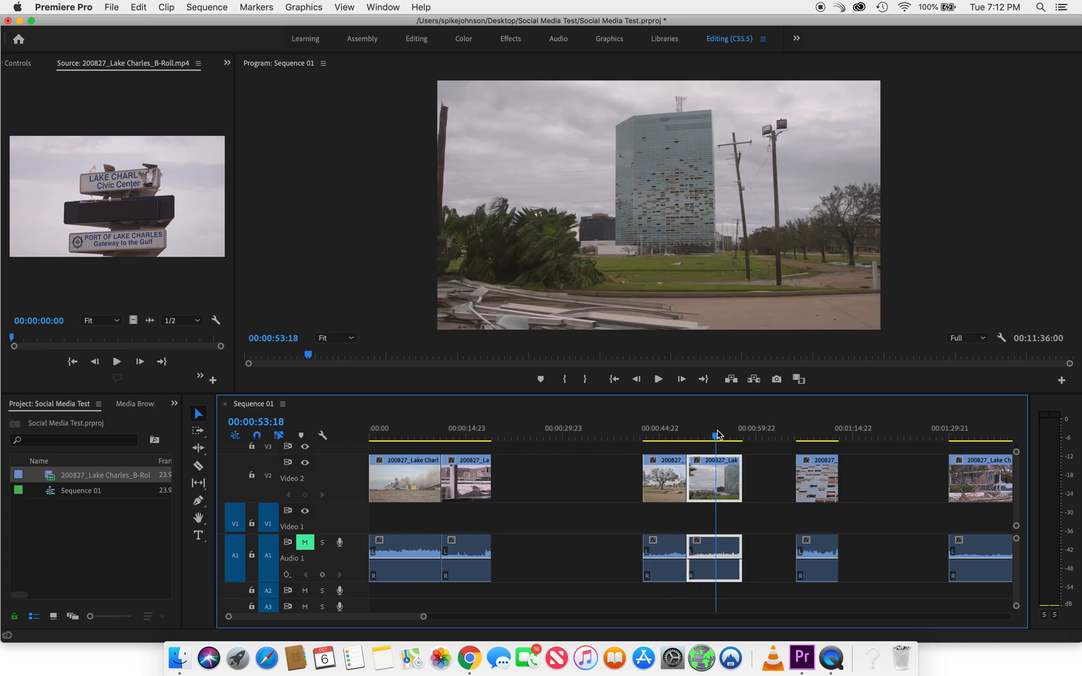
left_click(813, 434)
scroll(783, 483, "right", 5)
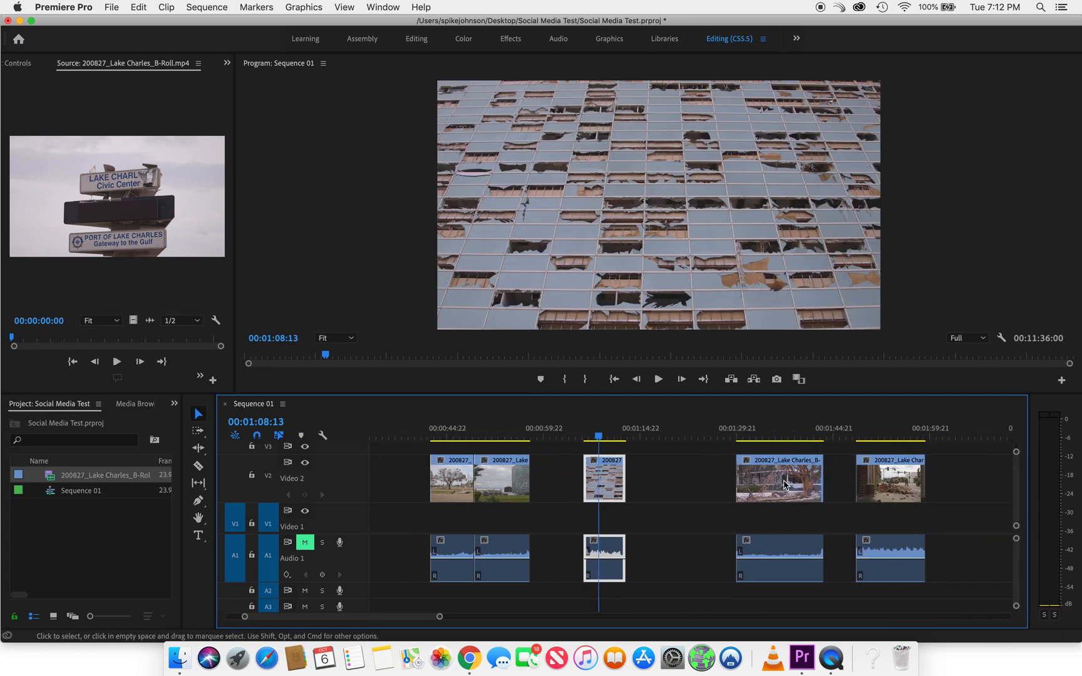
left_click(877, 432)
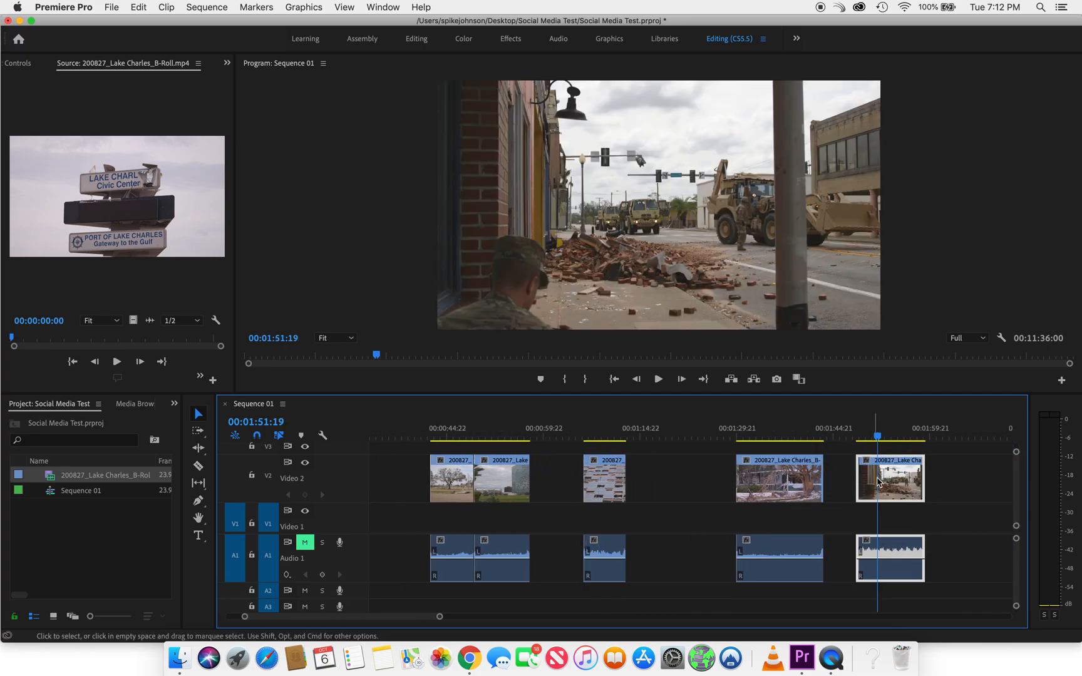
left_click_drag(896, 480, 616, 489)
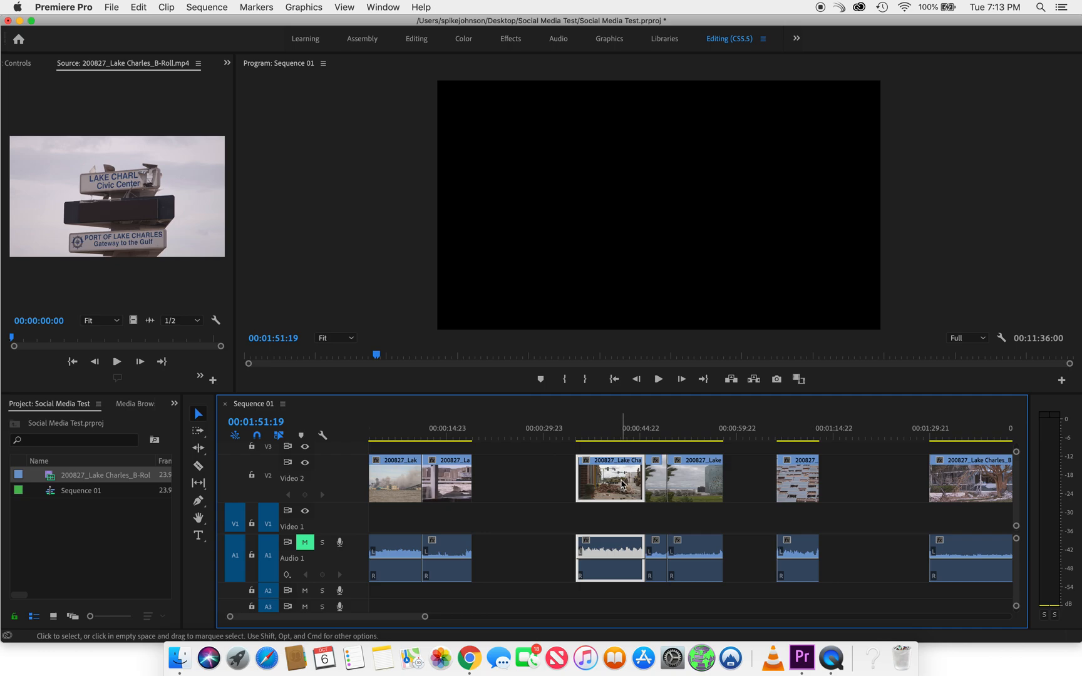
Place the rubble street shot directly behind the broken window shot and extend the overwritten start of the oak tree and tower shot back out
left_click_drag(622, 484, 535, 484)
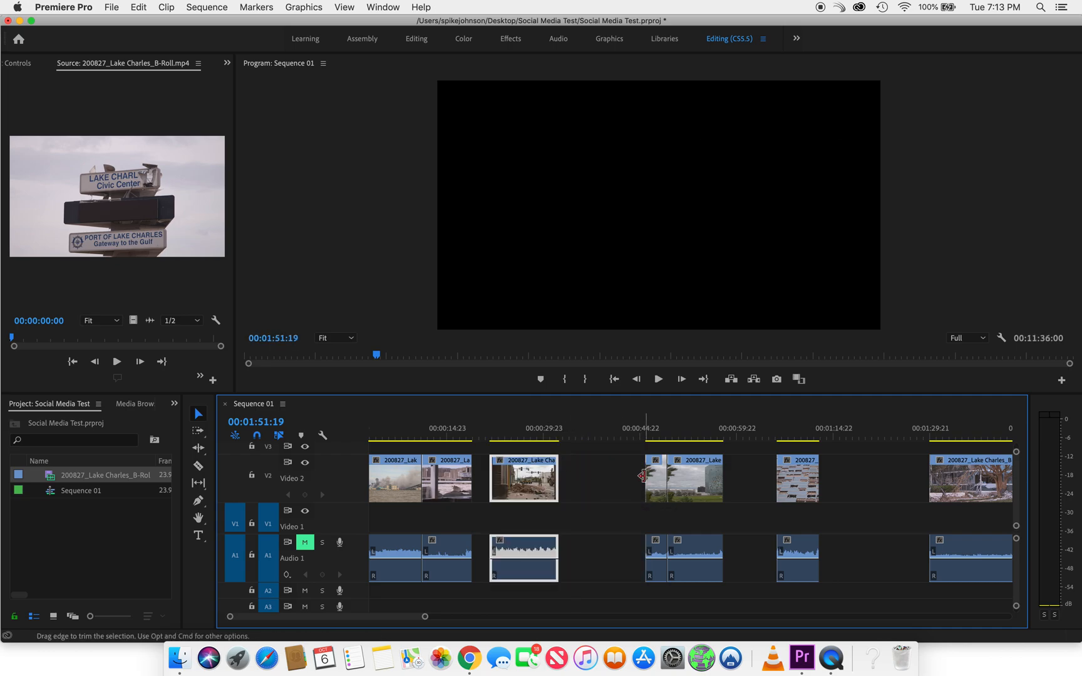
mouse_move(649, 478)
left_mouse_down()
mouse_move(611, 479)
mouse_move(629, 480)
left_mouse_up()
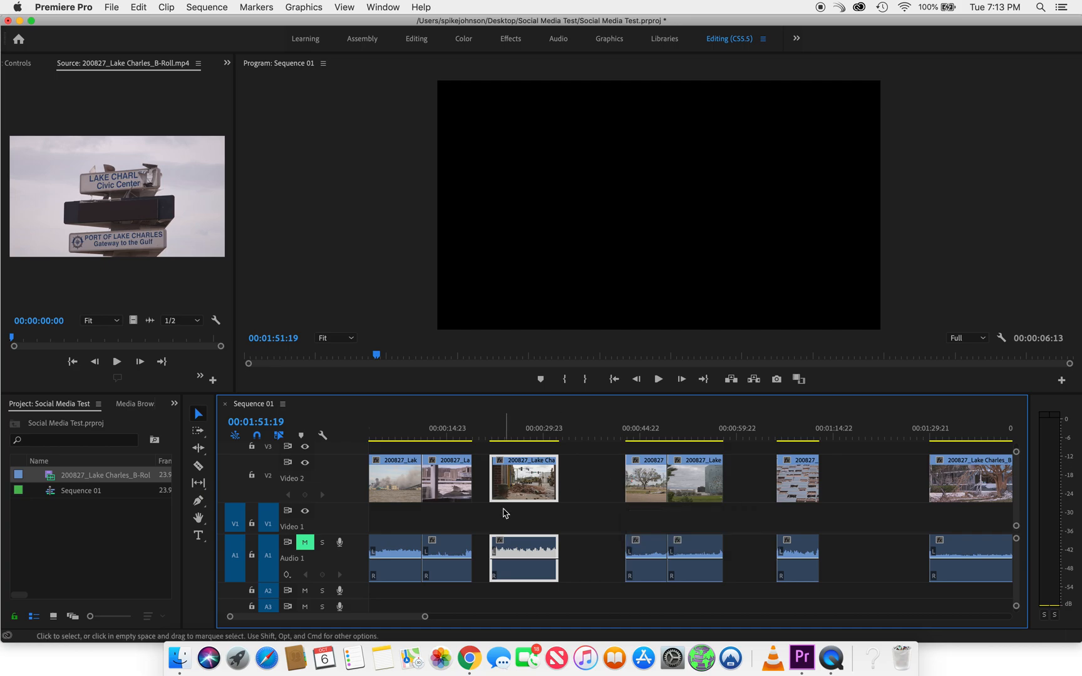
left_click_drag(528, 491, 512, 491)
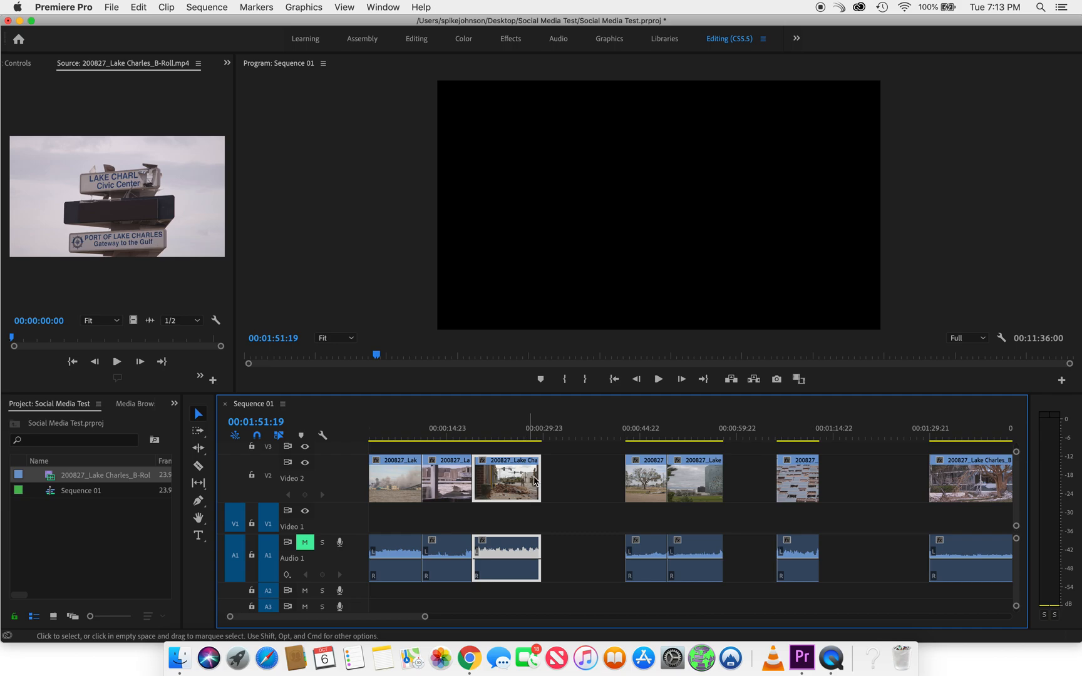
Check the three opening shots, shift the tower shots down the timeline, and place the debris and house shot directly behind the rubble shot
left_click(403, 431)
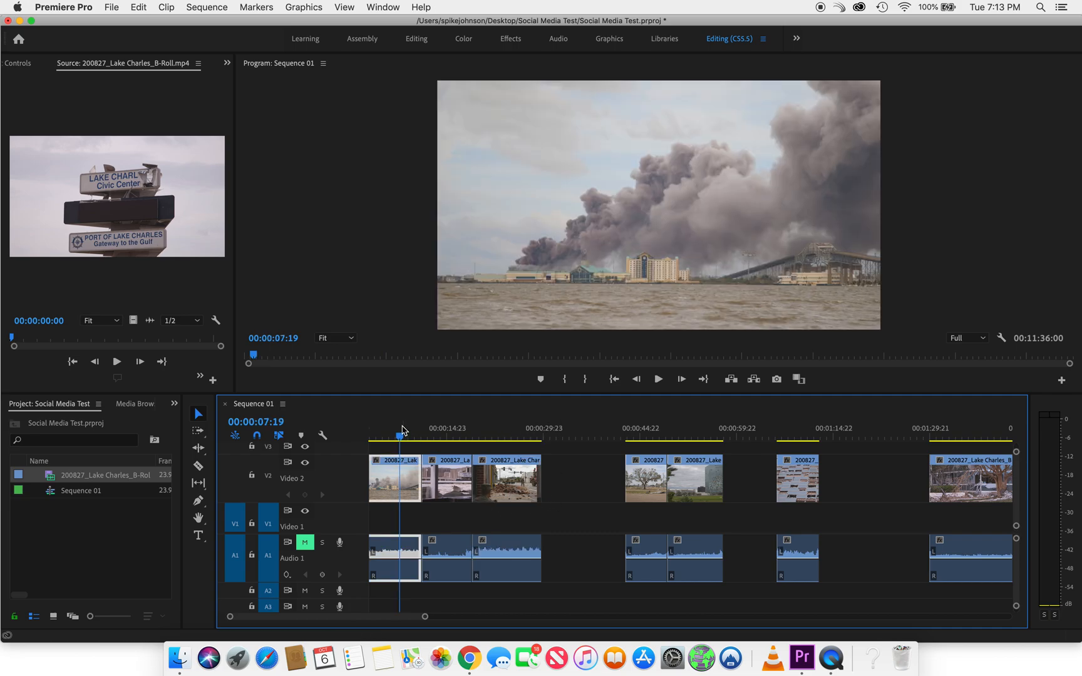
left_click(457, 432)
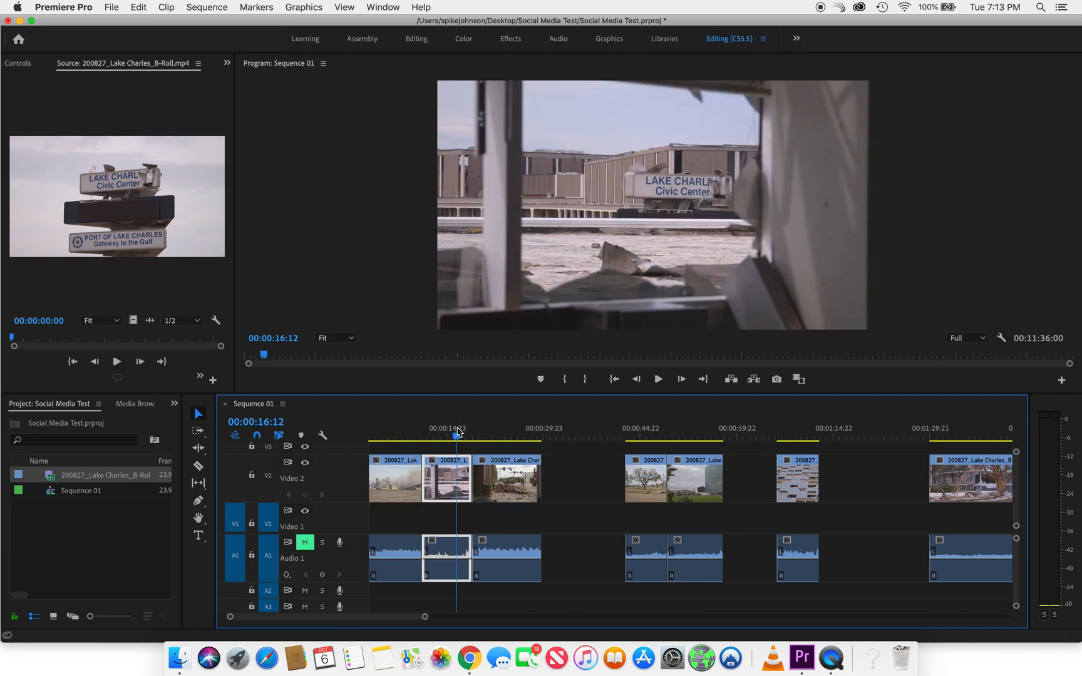
left_click(516, 430)
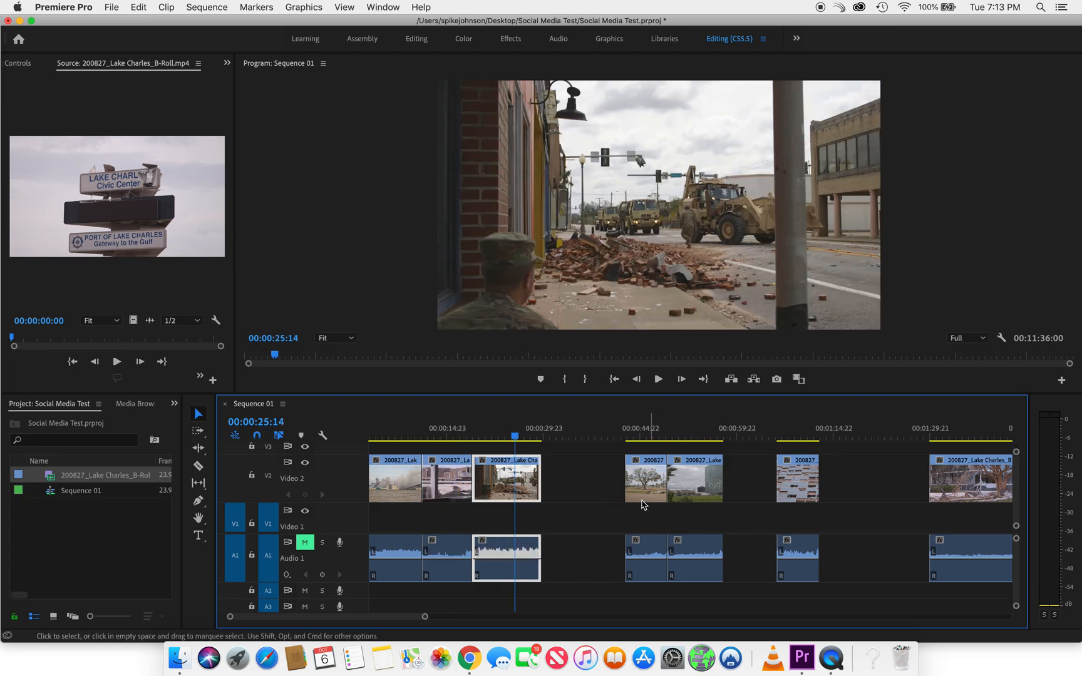
left_click_drag(607, 481, 866, 482)
left_click(971, 432)
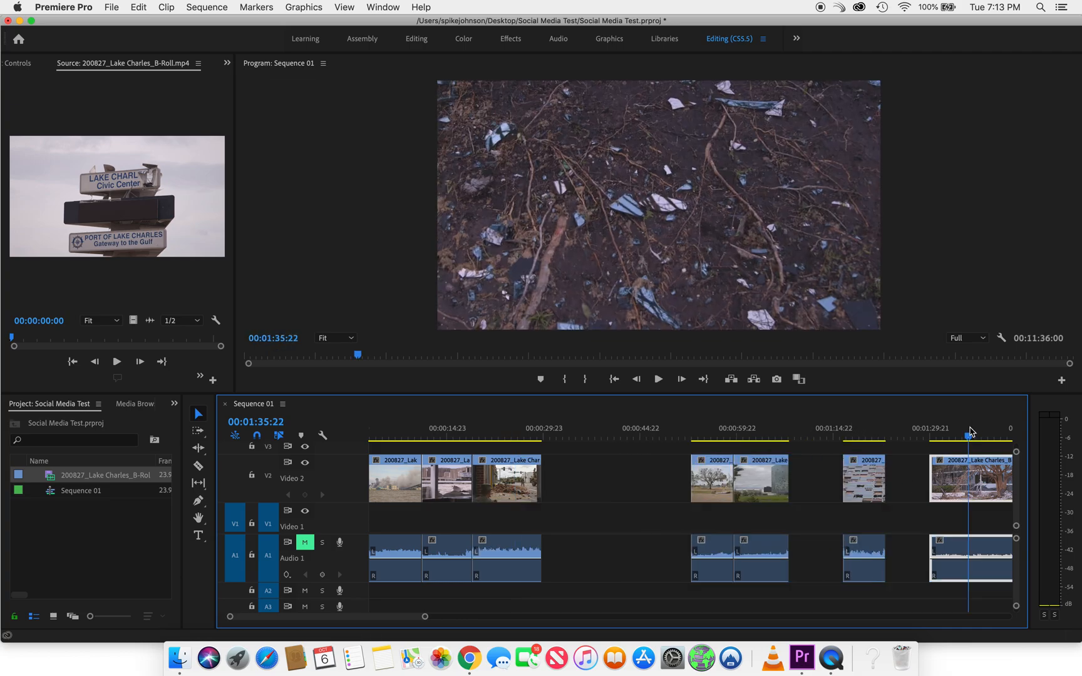
scroll(913, 520, "right", 5)
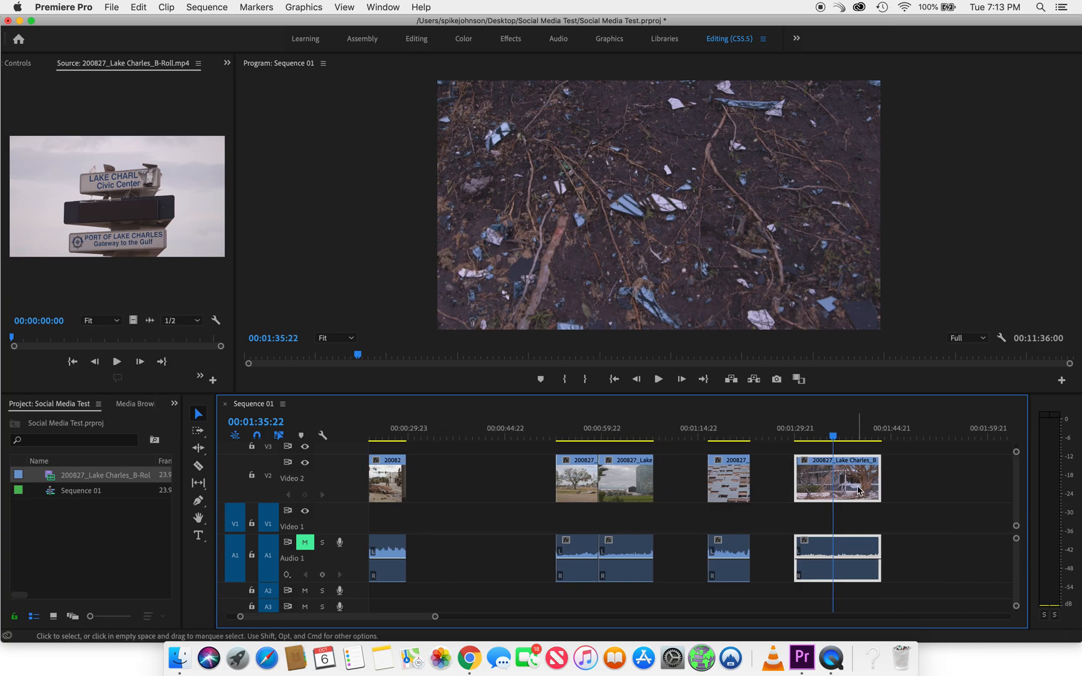
mouse_move(834, 438)
left_mouse_down()
mouse_move(848, 439)
mouse_move(824, 438)
mouse_move(846, 444)
mouse_move(834, 439)
left_mouse_up()
left_click_drag(853, 489, 456, 480)
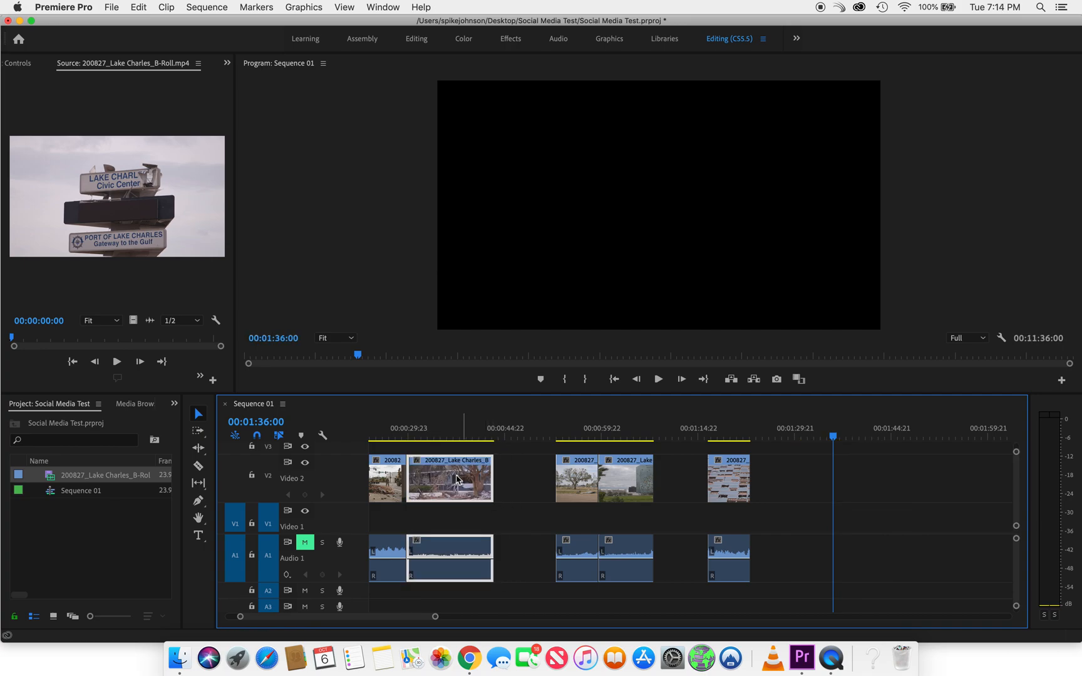
Set the second tower shot aside far down Video 2, place the first tower shot directly behind the house shot, and preview both at the cut
left_click(571, 431)
mouse_move(573, 434)
left_mouse_down()
mouse_move(623, 433)
mouse_move(574, 440)
left_mouse_up()
left_click_drag(636, 498, 971, 488)
left_click_drag(586, 487, 525, 486)
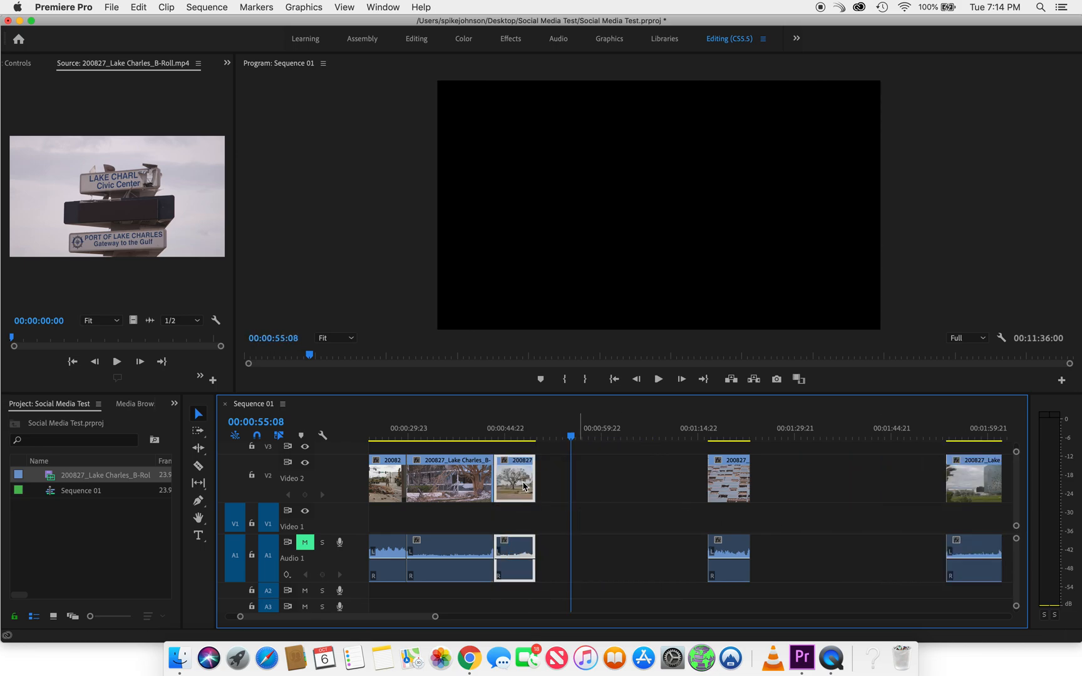
left_click(454, 432)
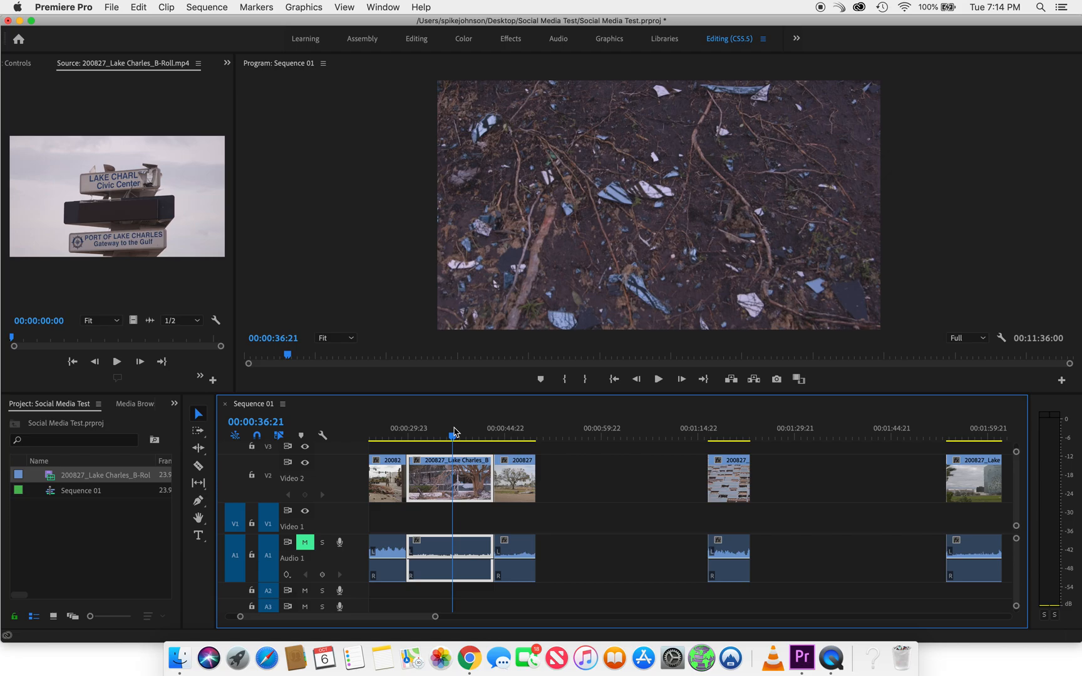
left_click_drag(460, 432, 511, 433)
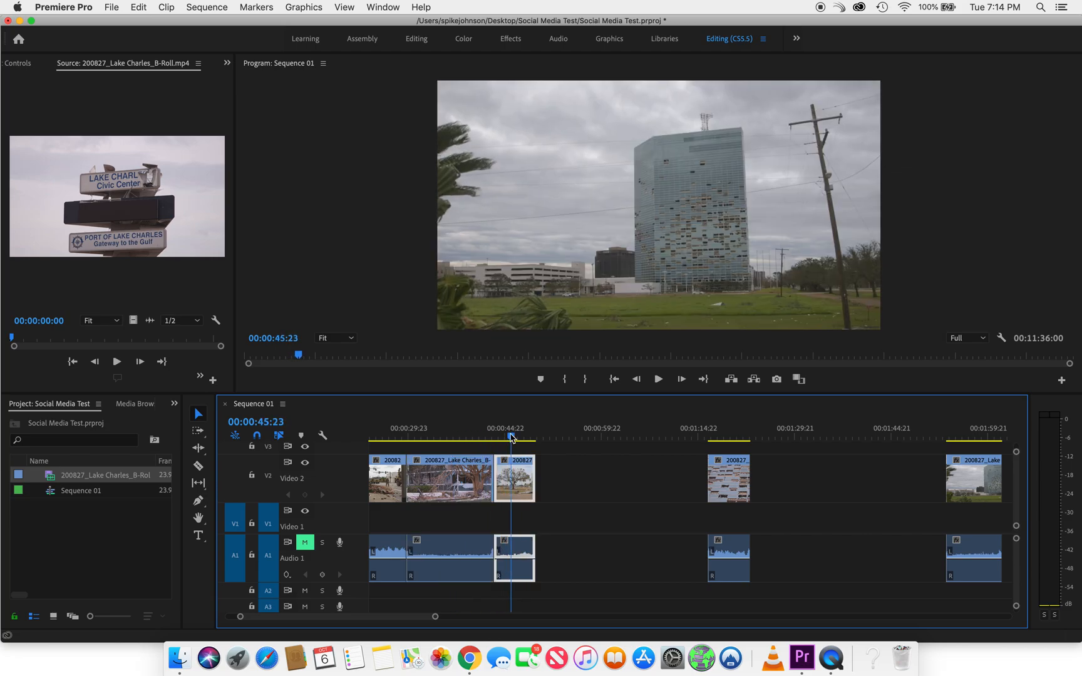
Move the close-up of the tower's broken windows directly behind the first tower shot on Video 2
left_click(736, 432)
left_click_drag(738, 479, 564, 487)
scroll(564, 488, "up", 5)
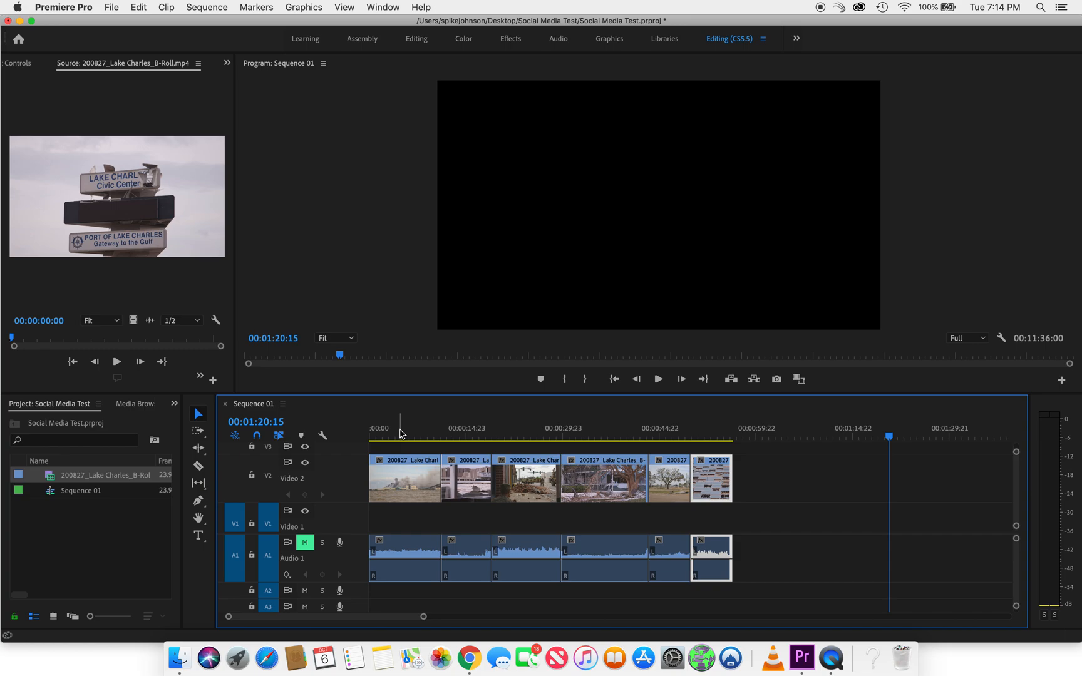
Shorten the smoke shot and the broken window sign shot on Video 2 to about 3 seconds each, closing the gap between them
left_click(409, 462)
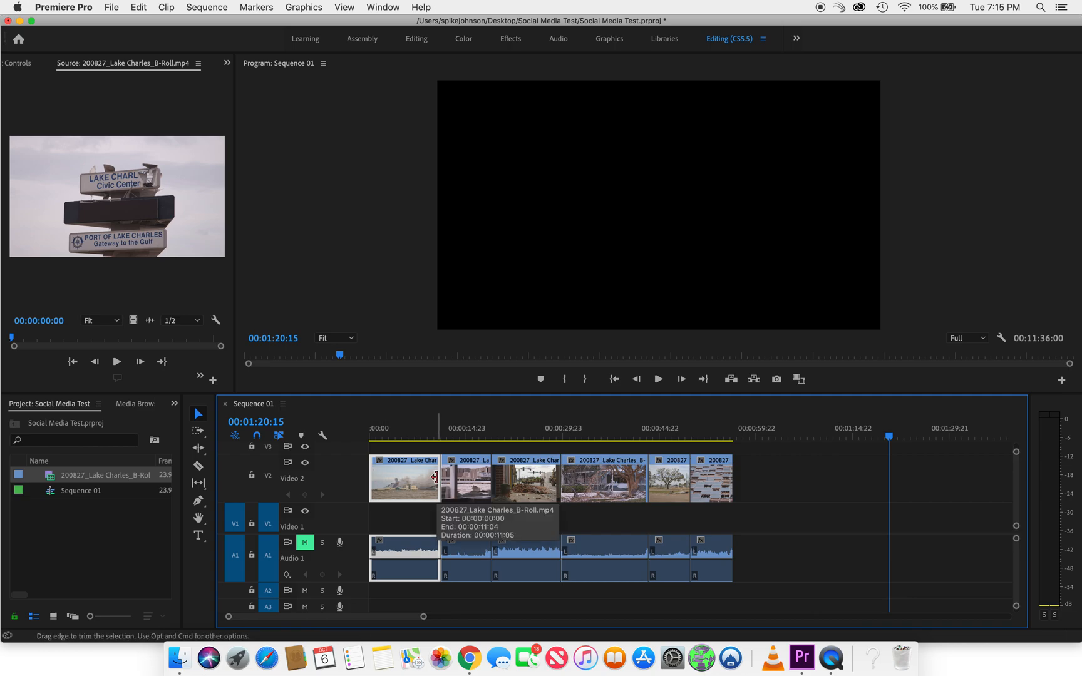
left_click_drag(435, 477, 381, 476)
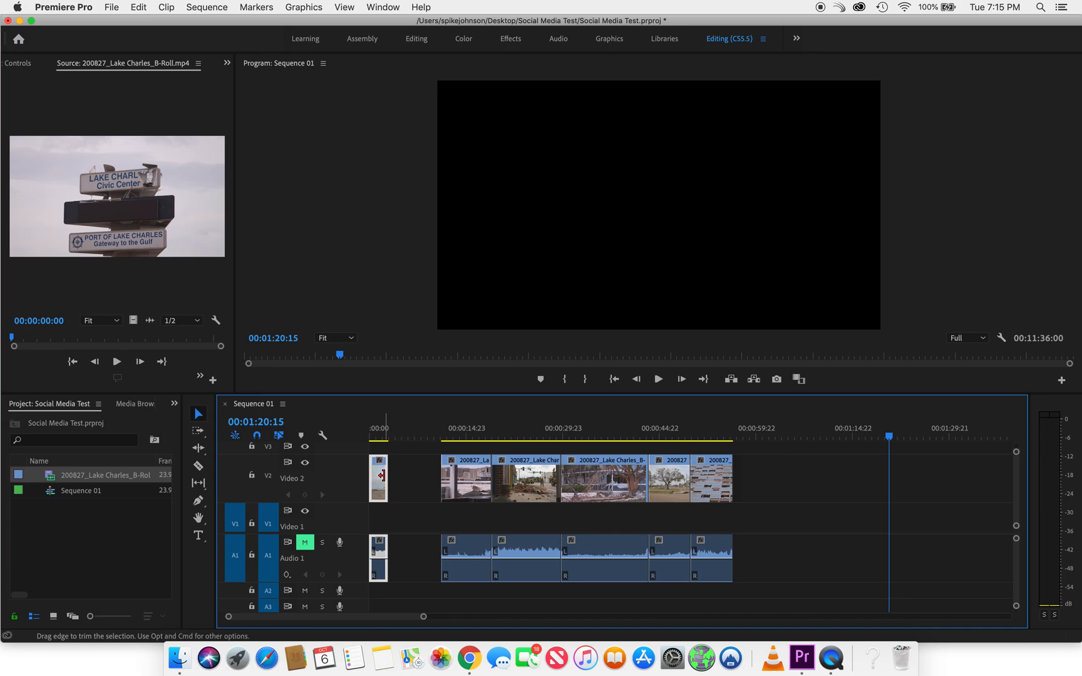
mouse_move(379, 441)
left_mouse_down()
mouse_move(368, 444)
mouse_move(382, 443)
left_mouse_up()
left_click_drag(481, 480, 434, 483)
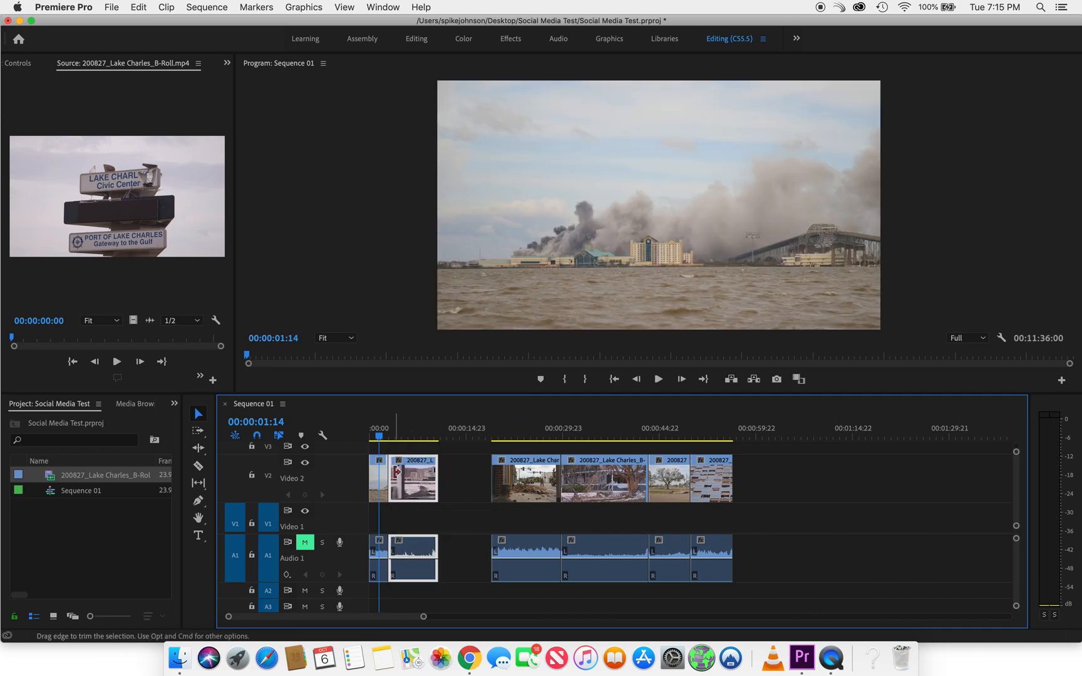
mouse_move(393, 471)
left_mouse_down()
mouse_move(420, 471)
mouse_move(406, 479)
left_mouse_up()
Trim the rubble street shot to about 3 seconds and place it directly behind the broken window sign shot
left_click_drag(526, 479, 491, 480)
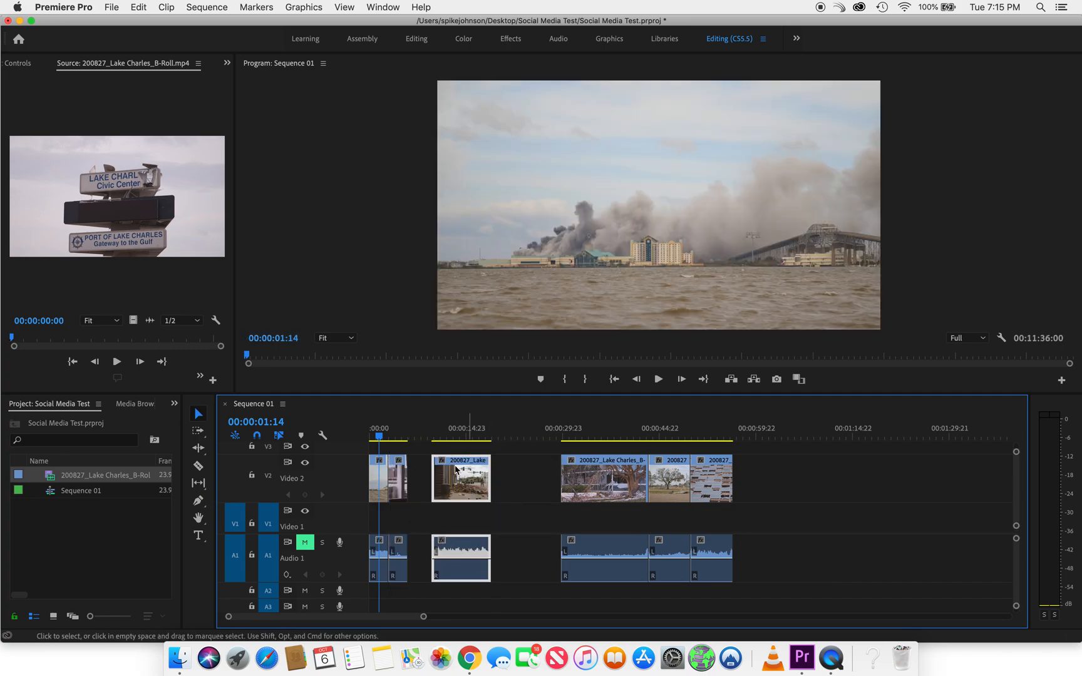
left_click(394, 436)
left_click_drag(397, 436, 423, 477)
Play back the three shortened opening shots from the start of the sequence to check their pacing
key("=")
key("=")
key("=")
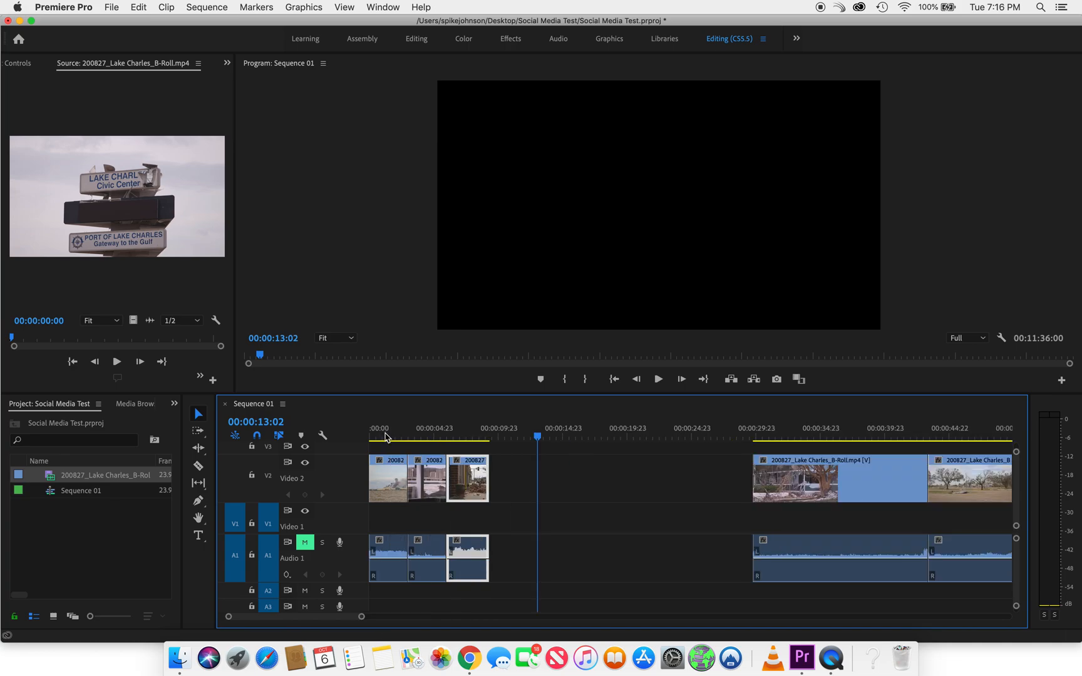
scroll(448, 470, "left", 5)
left_click_drag(502, 424, 390, 435)
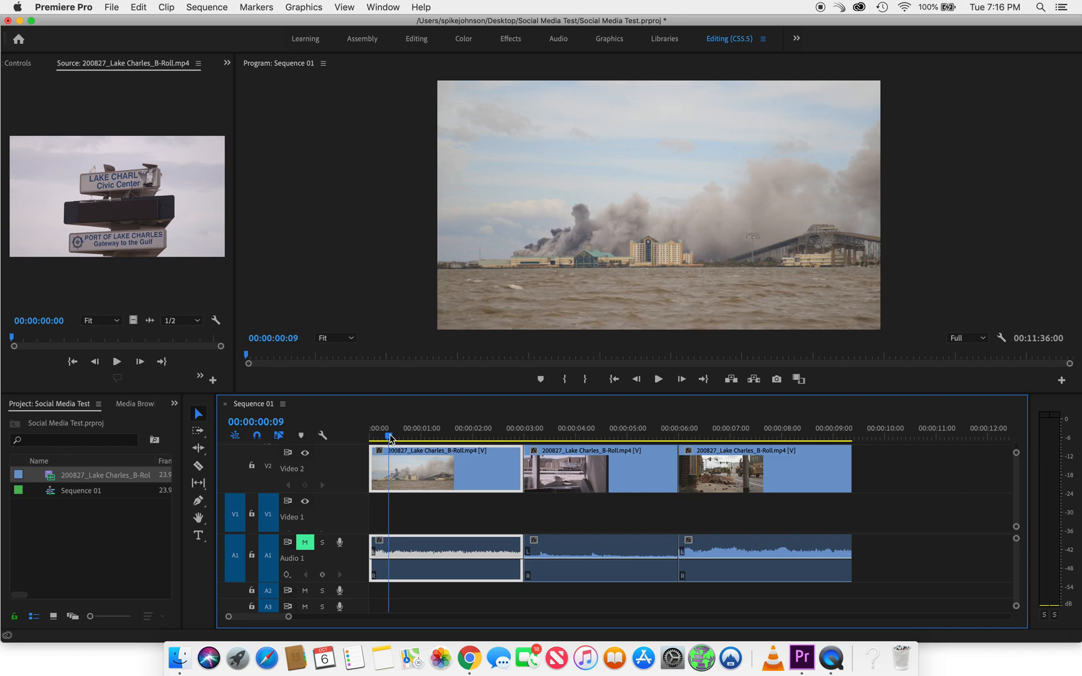
key("space")
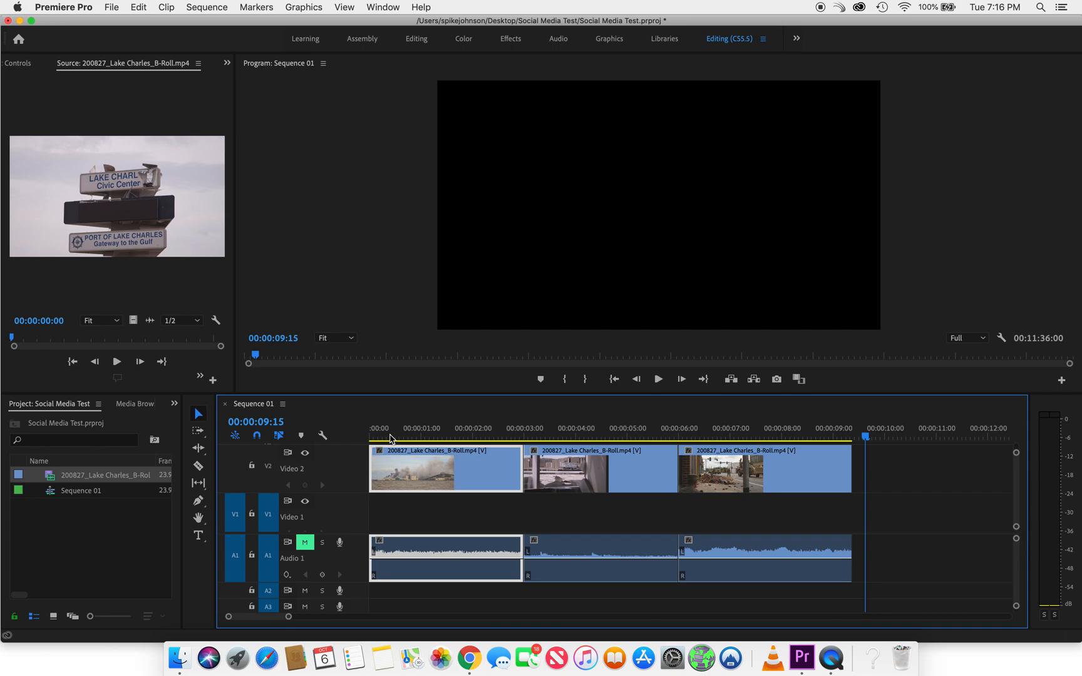
Move the debris and house shot directly behind the rubble shot on Video 2 and trim it to about 3 seconds
key("minus")
key("minus")
key("minus")
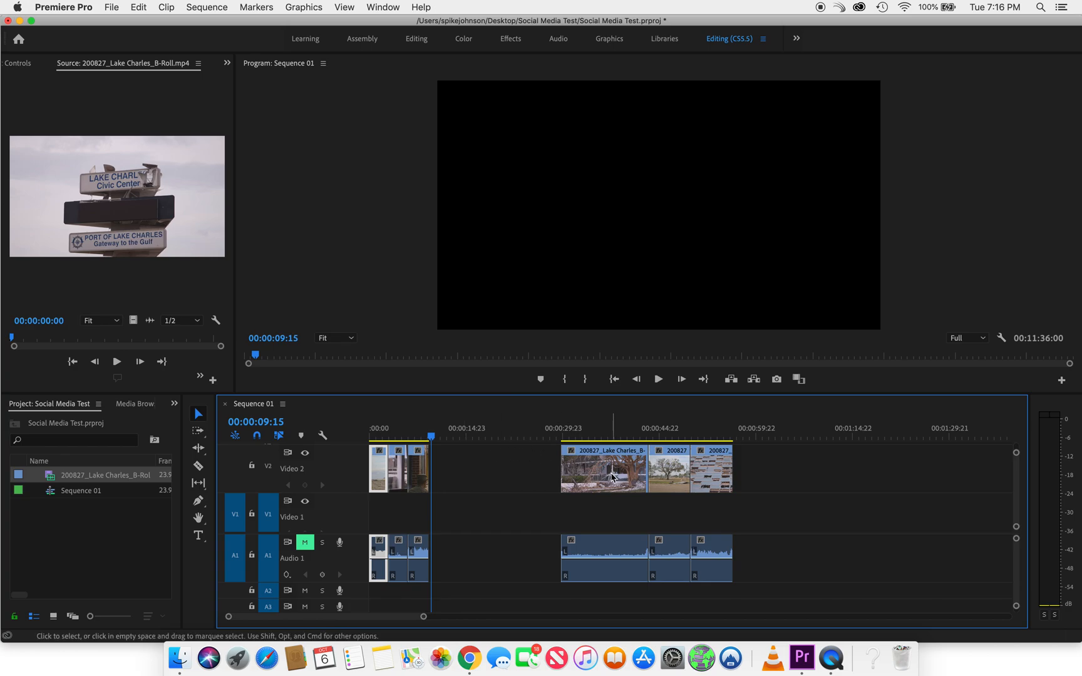
left_click(613, 477)
left_click(527, 426)
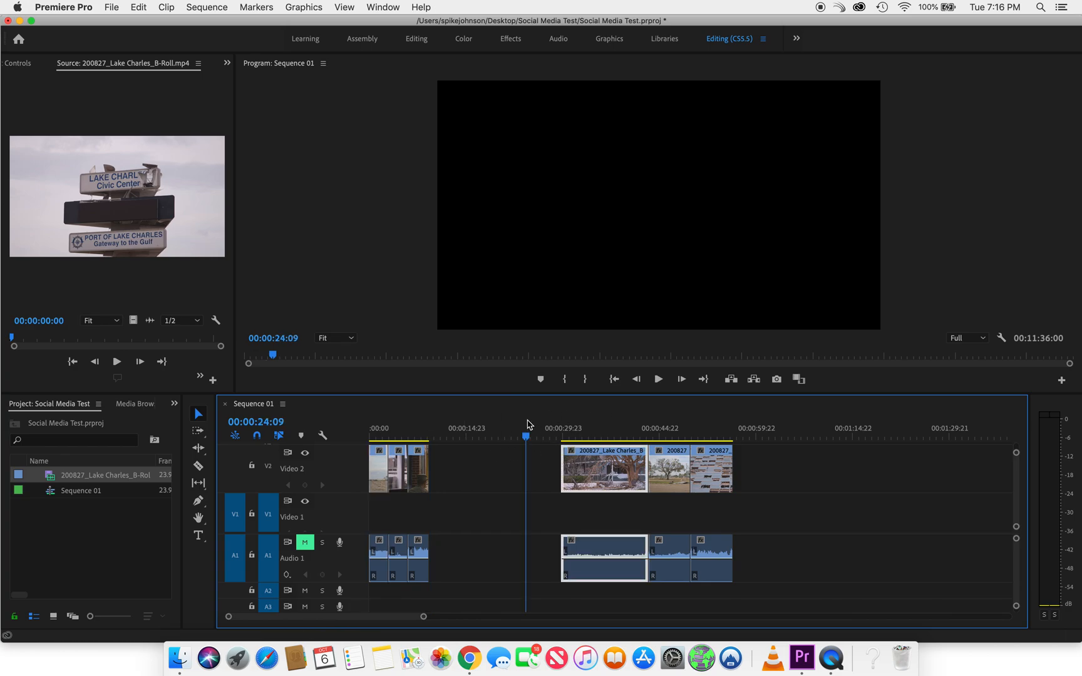
left_click_drag(612, 470, 476, 471)
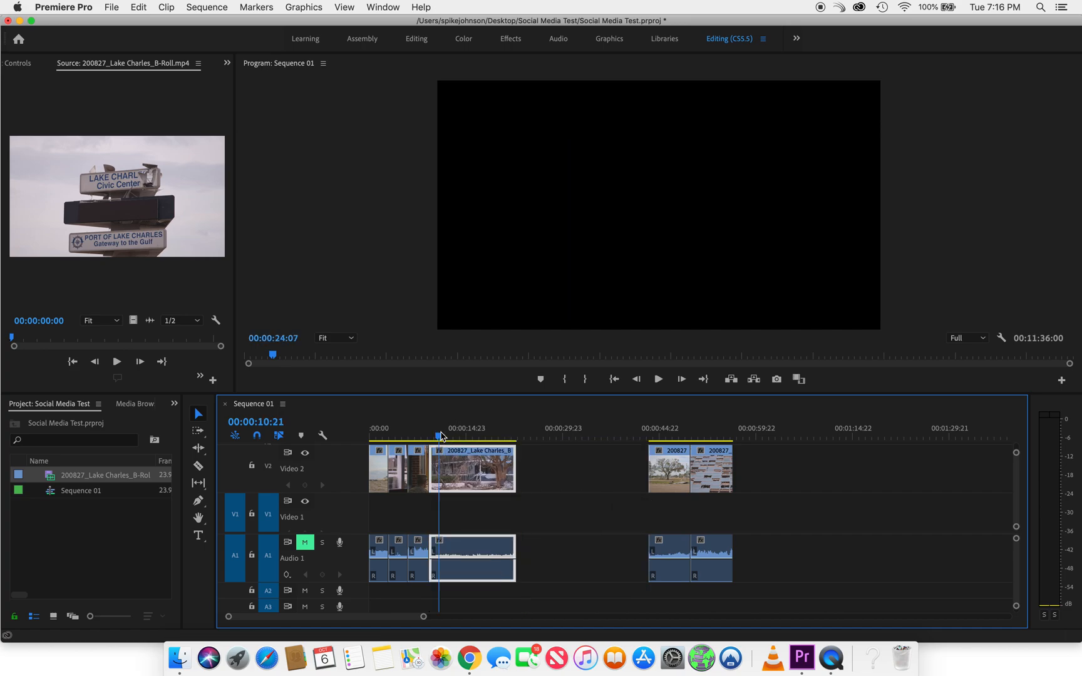
left_click(440, 433)
key("space")
left_click_drag(446, 434, 770, 436)
Trim the wide damaged tower shot on Video 2 to about 3 seconds and place it directly behind the debris and house shot
left_click_drag(668, 462, 526, 462)
left_click(519, 437)
key("space")
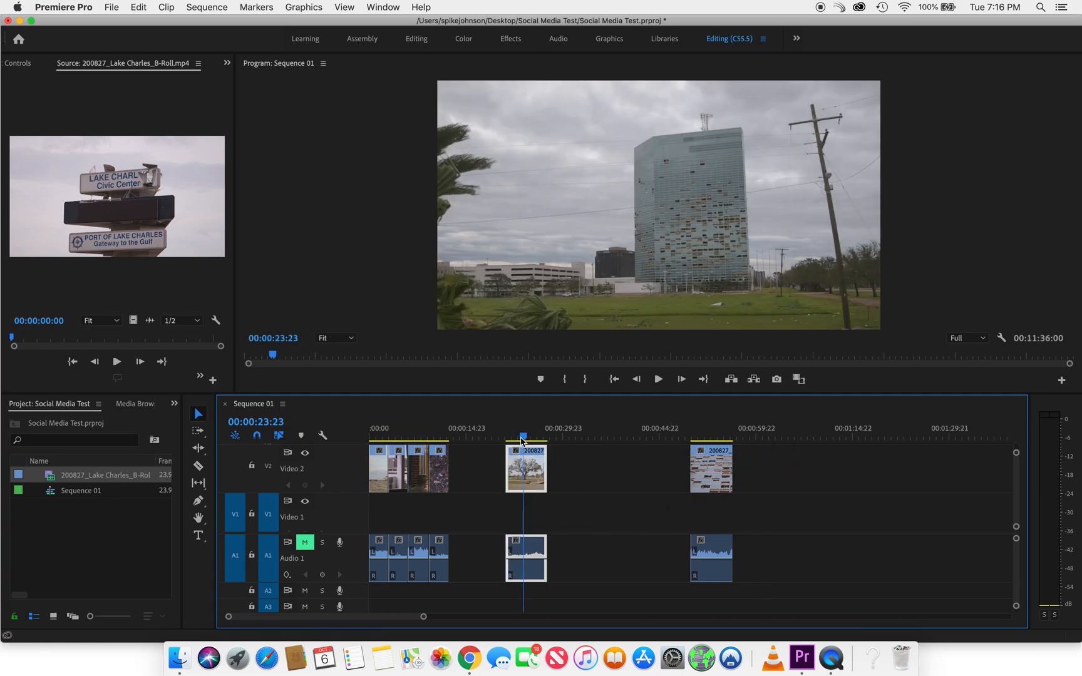
left_click_drag(546, 460, 517, 459)
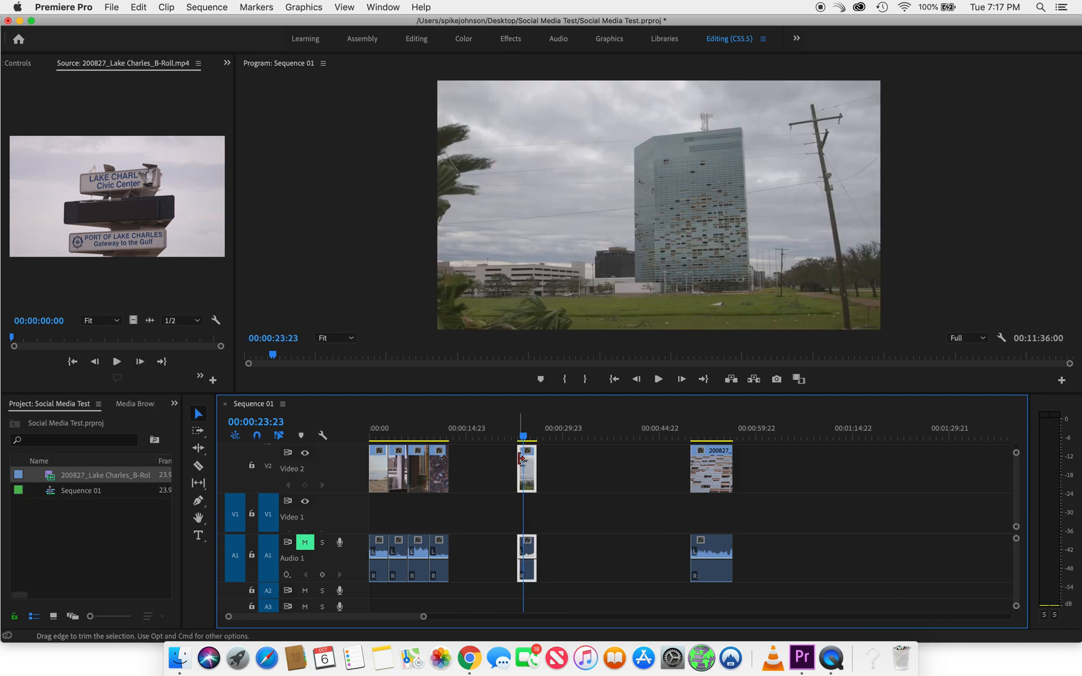
key("equal")
key("equal")
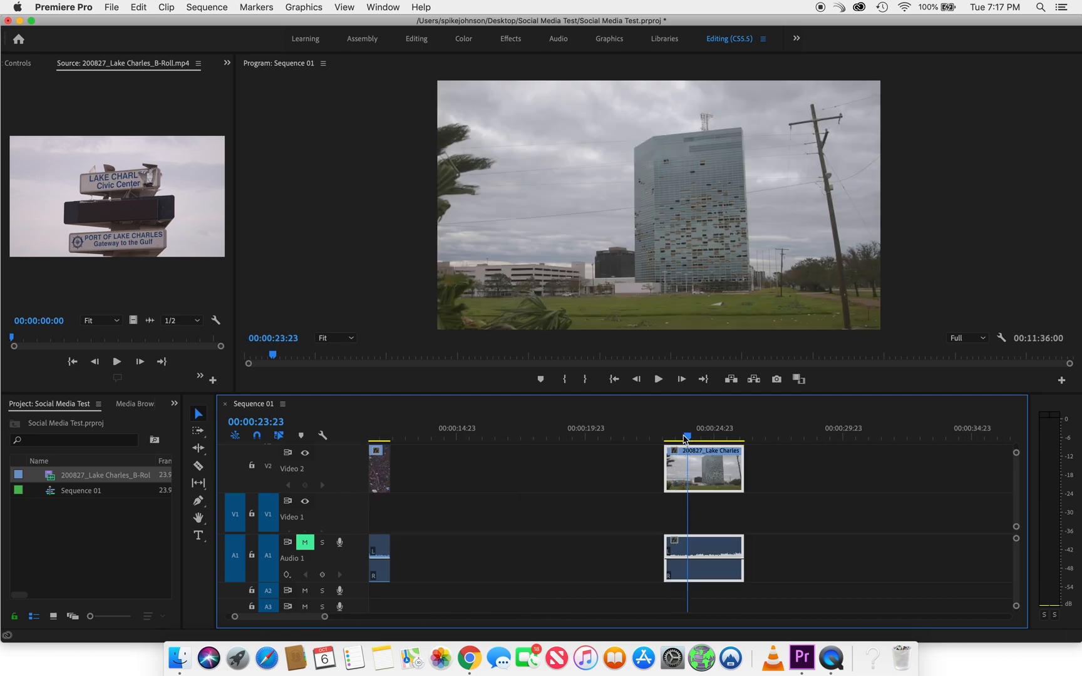
left_click_drag(687, 437, 602, 437)
left_click_drag(667, 458, 560, 476)
Trim the tower's broken-windows close-up to about 3 seconds and place it directly behind the wide tower shot on Video 2
key("minus")
key("minus")
left_click_drag(718, 479, 483, 474)
key("minus")
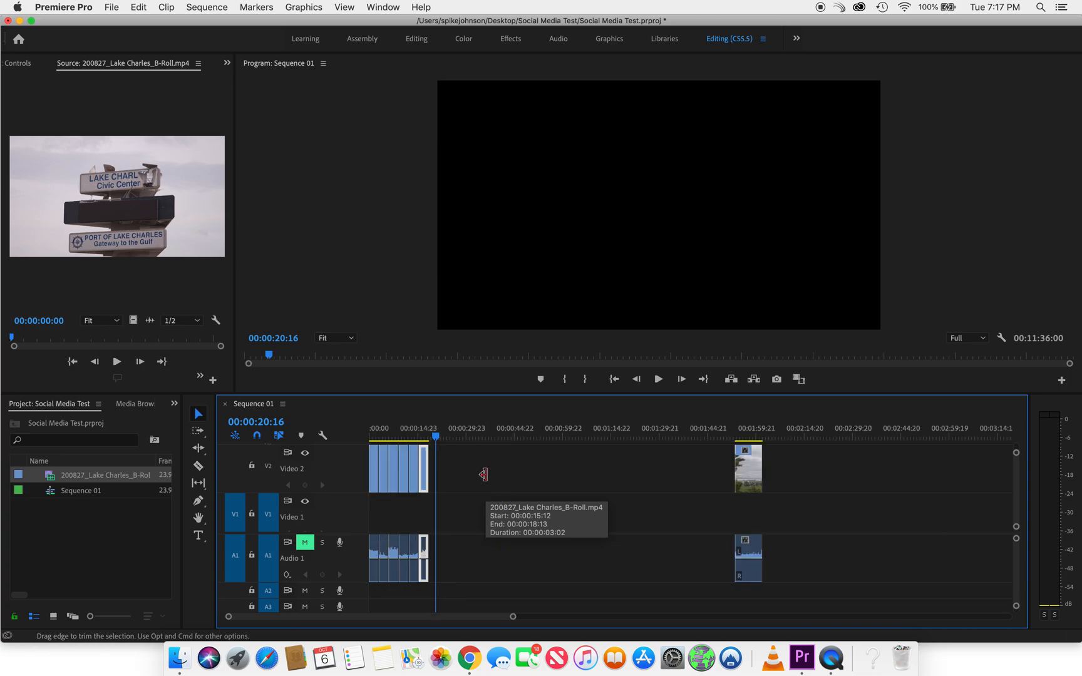
Compare the leftover tower shot near 00:01:57 with the wide tower shot already placed in the opening sequence
left_click(741, 431)
left_click(750, 432)
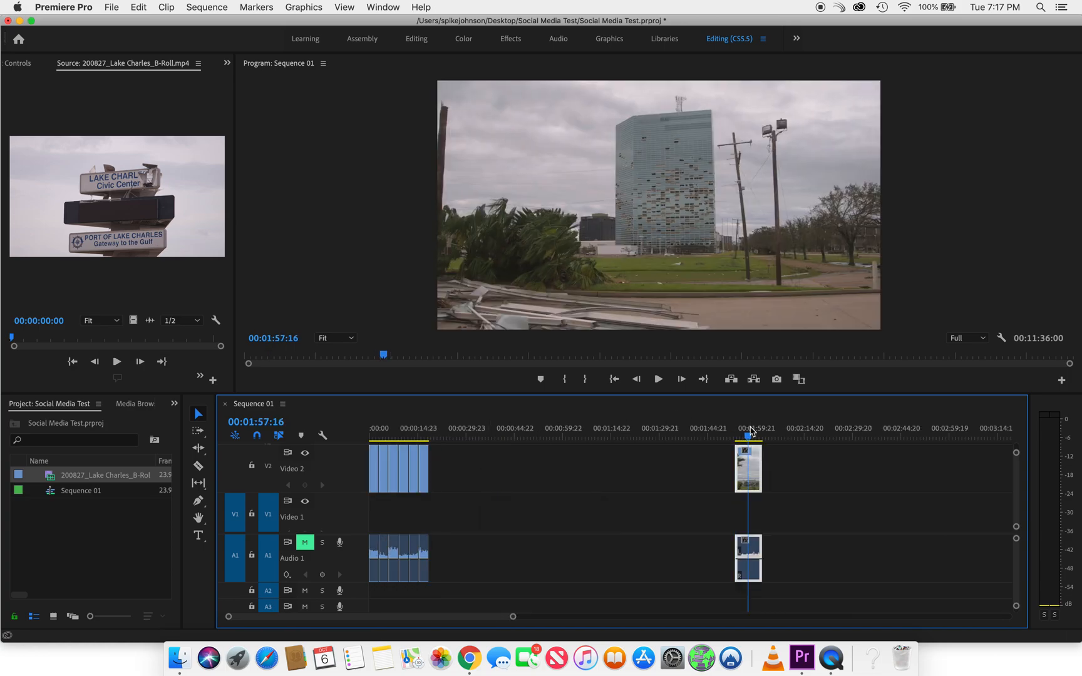
left_click(416, 428)
key("equal")
key("equal")
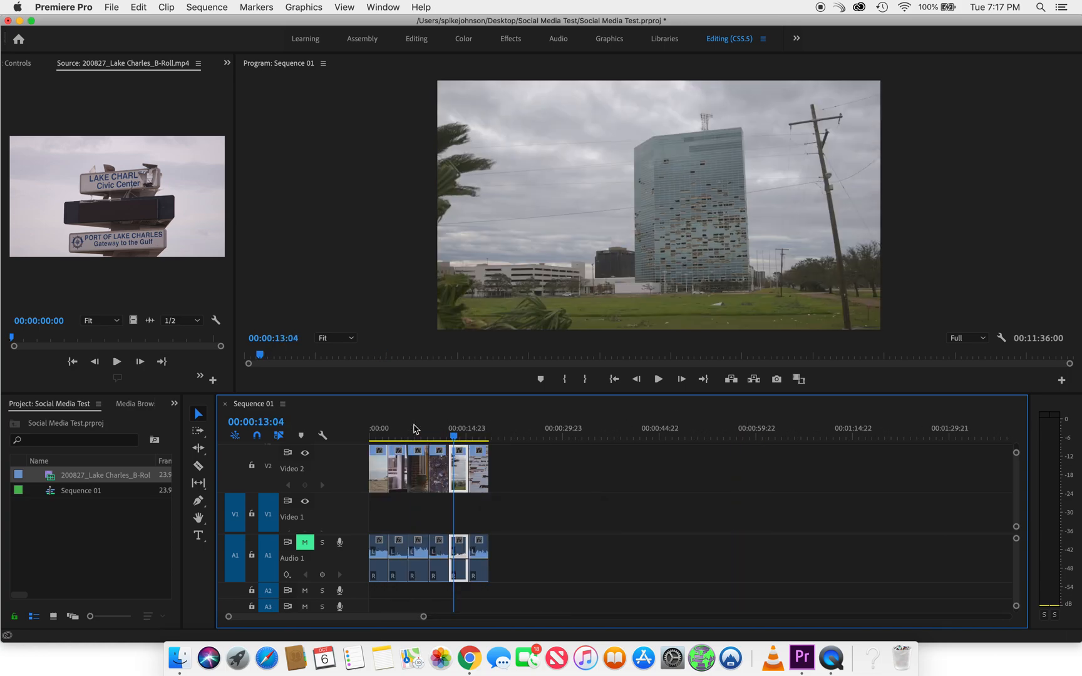
Look through the remaining B-roll clips on Video 1 for further shots to follow the six placed ones
left_click(612, 433)
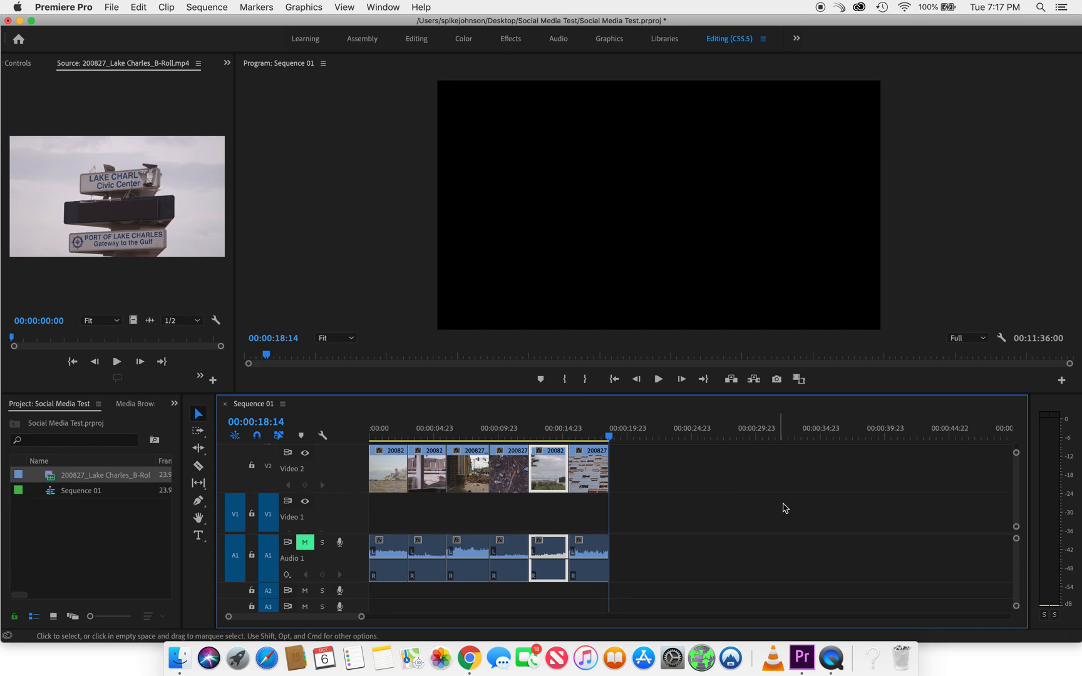
scroll(952, 455, "down", 5)
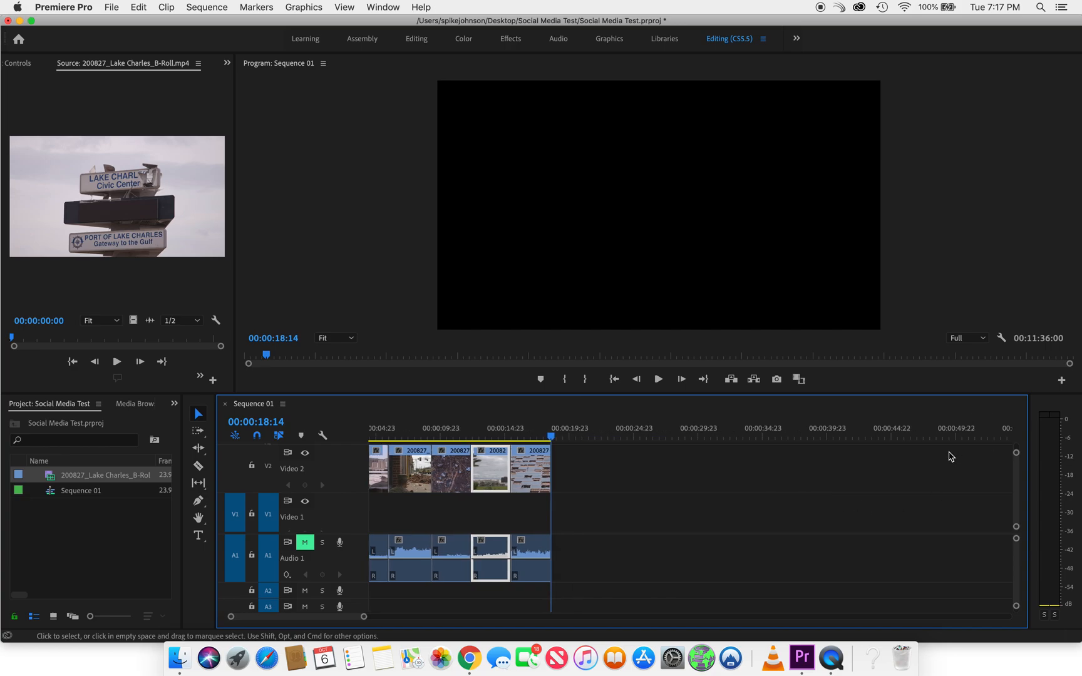
key("minus")
key("minus")
key("equal")
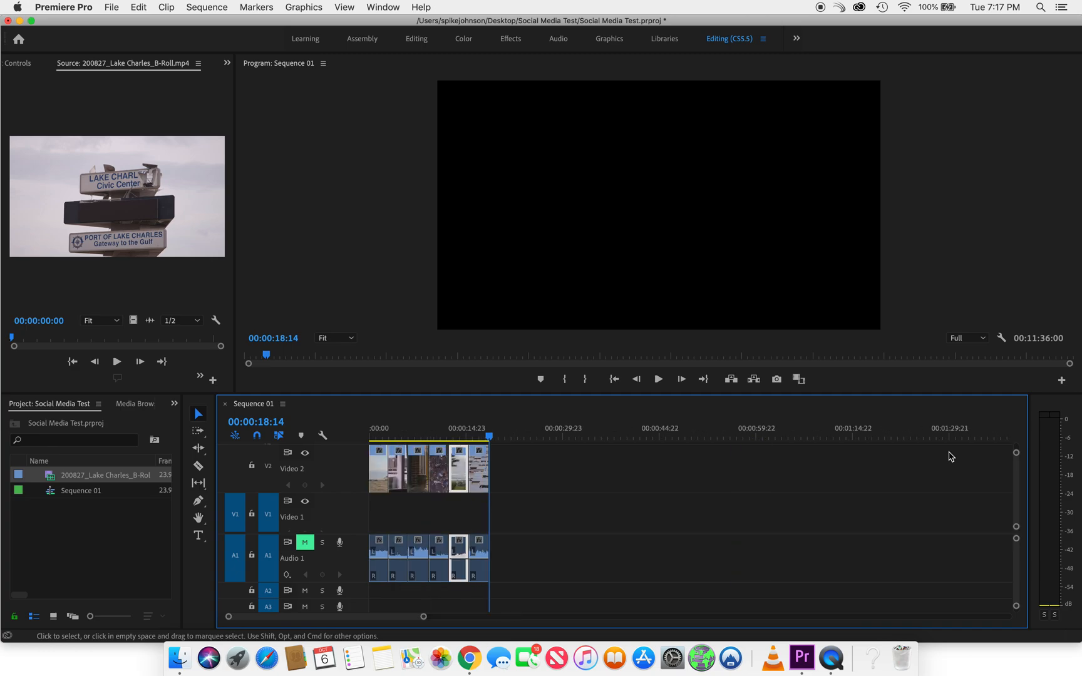
key("minus")
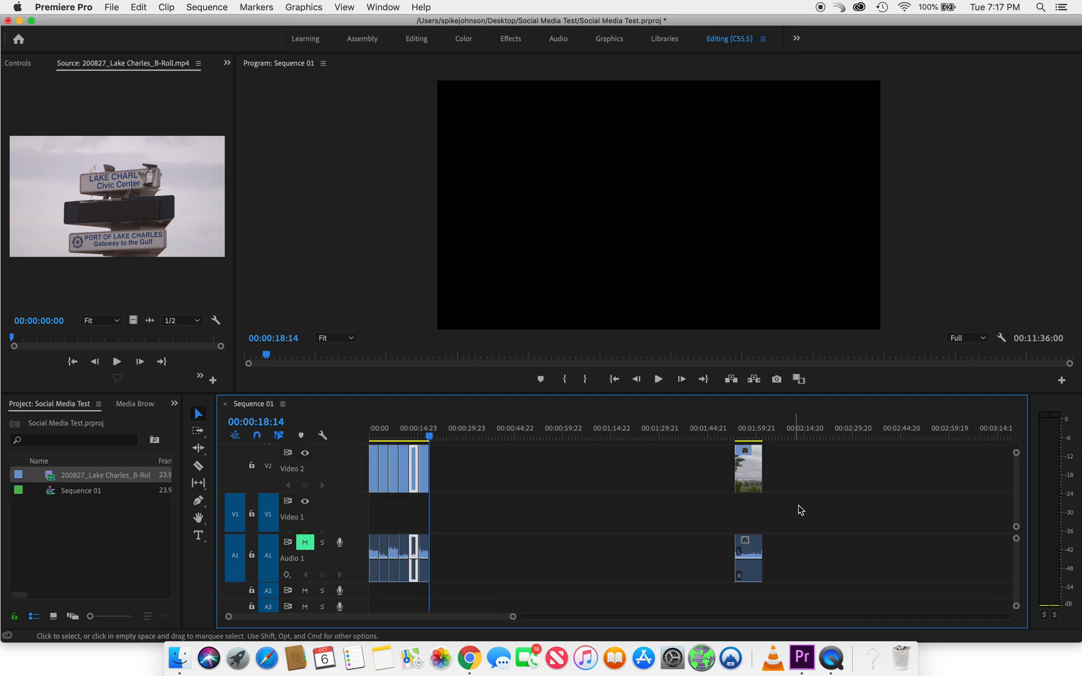
scroll(632, 538, "down", 5)
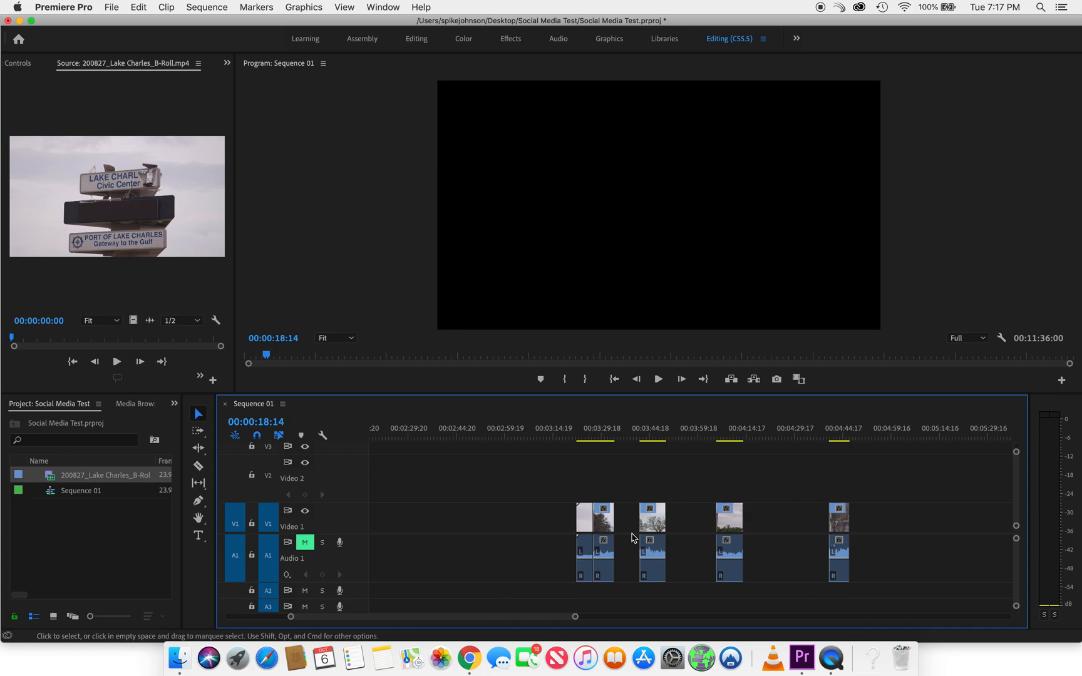
scroll(632, 538, "up", 5)
left_click_drag(671, 495, 940, 564)
scroll(939, 564, "right", 20)
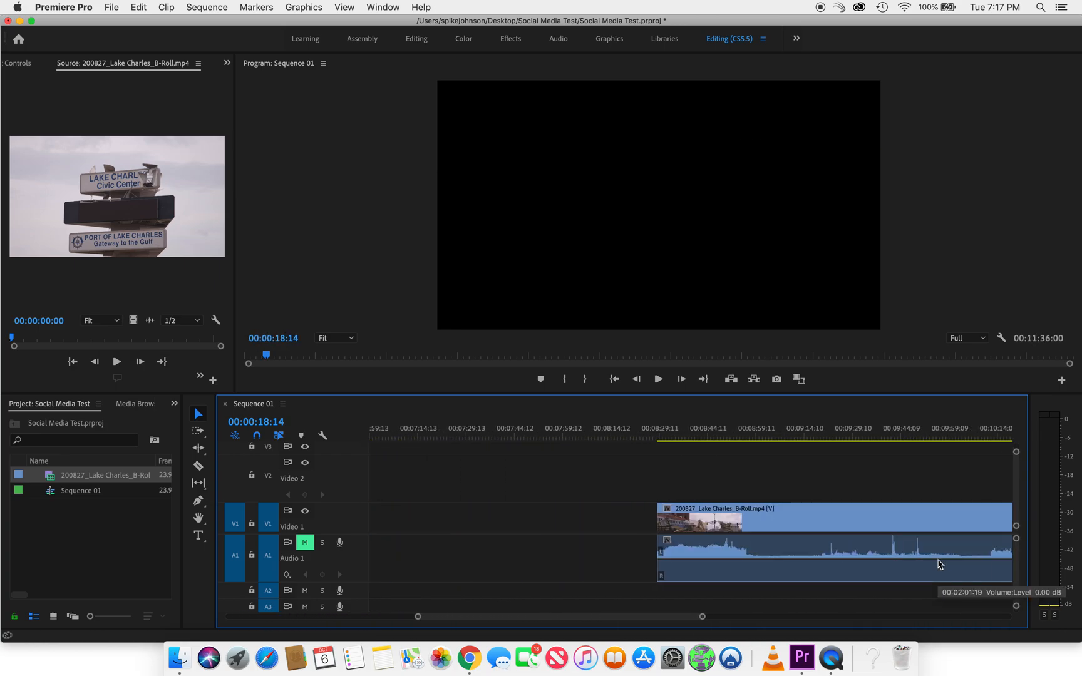
scroll(940, 564, "left", 2)
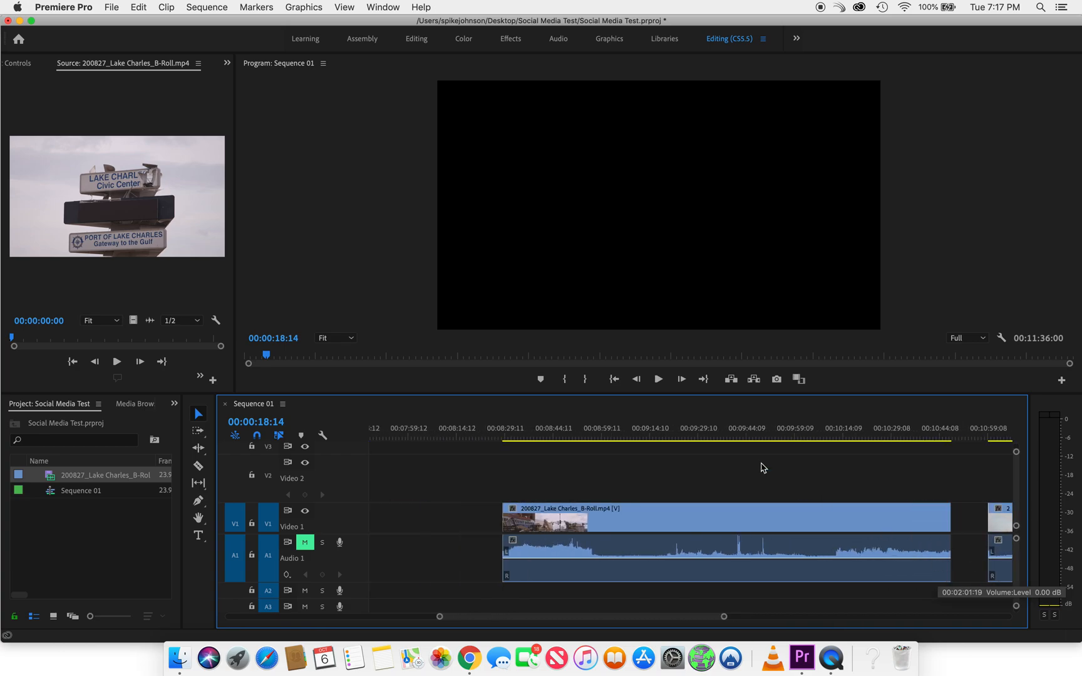
Cut the street shot with leaning power poles out of the long Video 1 clip and move it ahead into empty space
left_click(514, 437)
left_click_drag(514, 437, 597, 442)
key("c")
left_click(594, 517)
left_click_drag(594, 440, 666, 443)
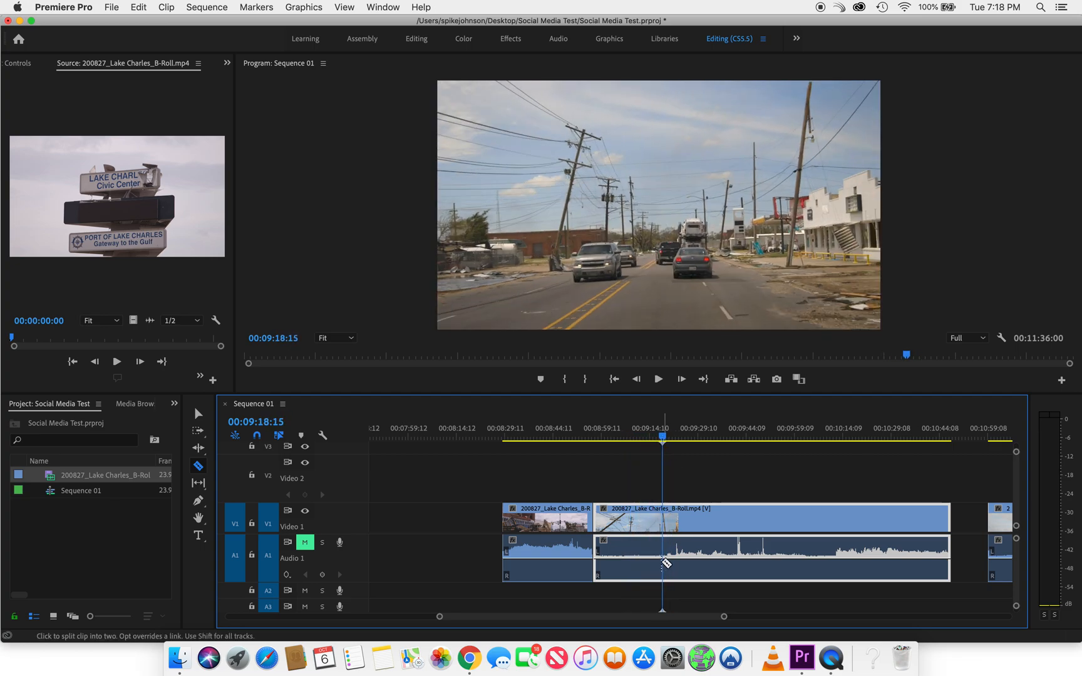
left_click(666, 552)
key("v")
left_click_drag(642, 525, 437, 525)
left_click_drag(574, 526, 628, 526)
left_click_drag(670, 438, 924, 433)
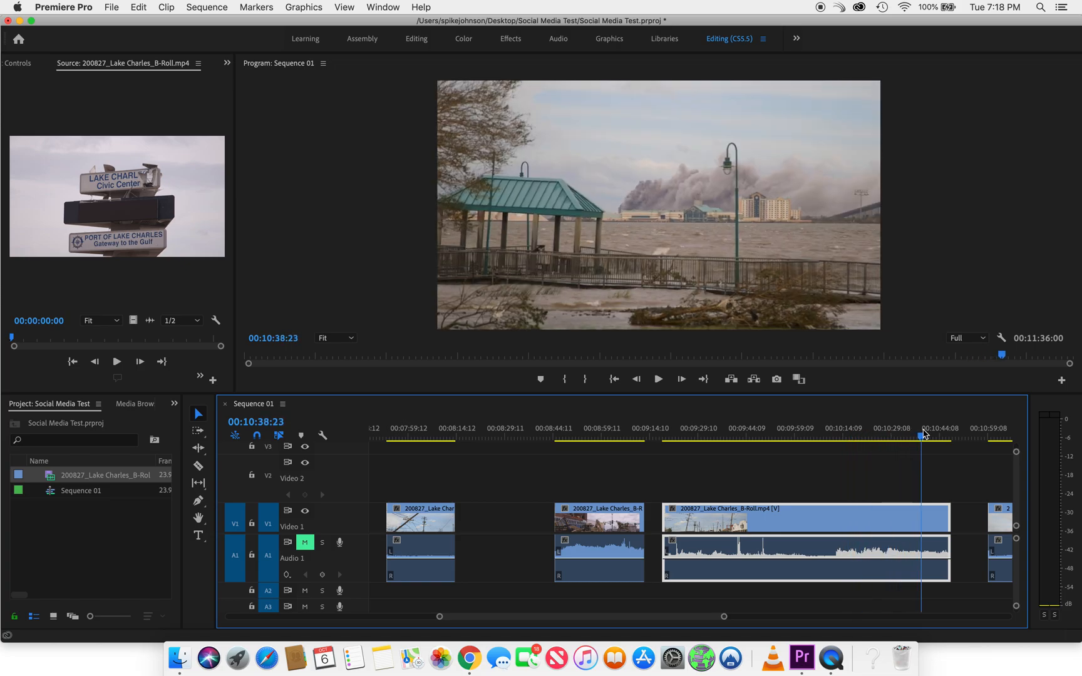
scroll(884, 483, "right", 5)
left_click_drag(820, 436, 825, 437)
key("c")
left_click(826, 519)
left_click(847, 521)
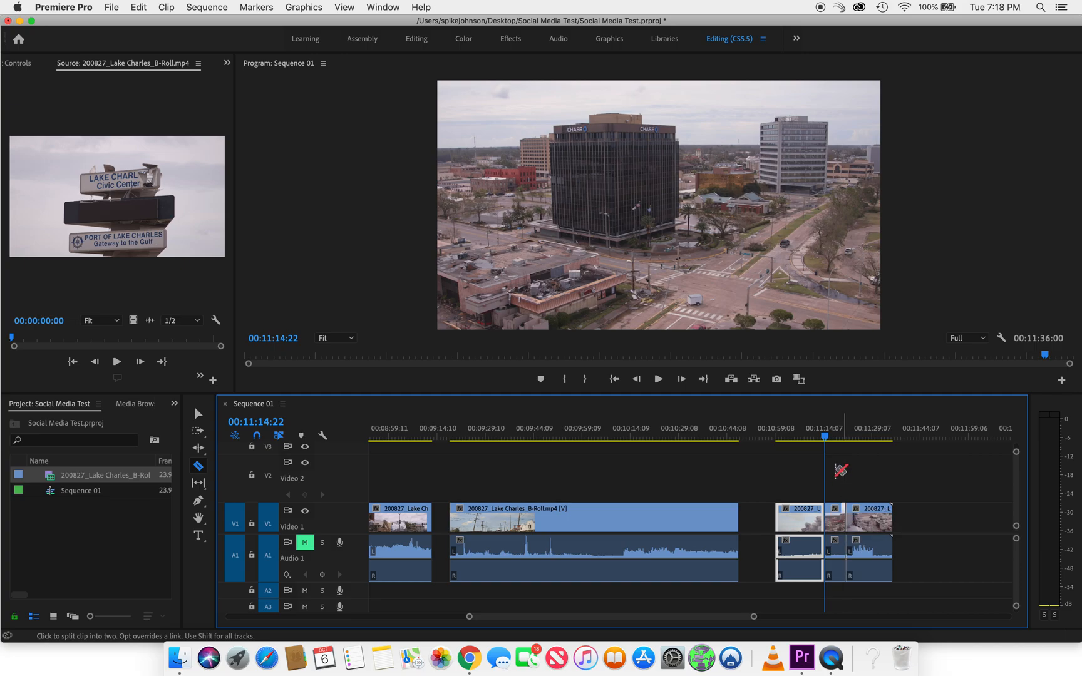
key("v")
mouse_move(827, 437)
left_mouse_down()
mouse_move(838, 436)
mouse_move(809, 442)
mouse_move(830, 443)
left_mouse_up()
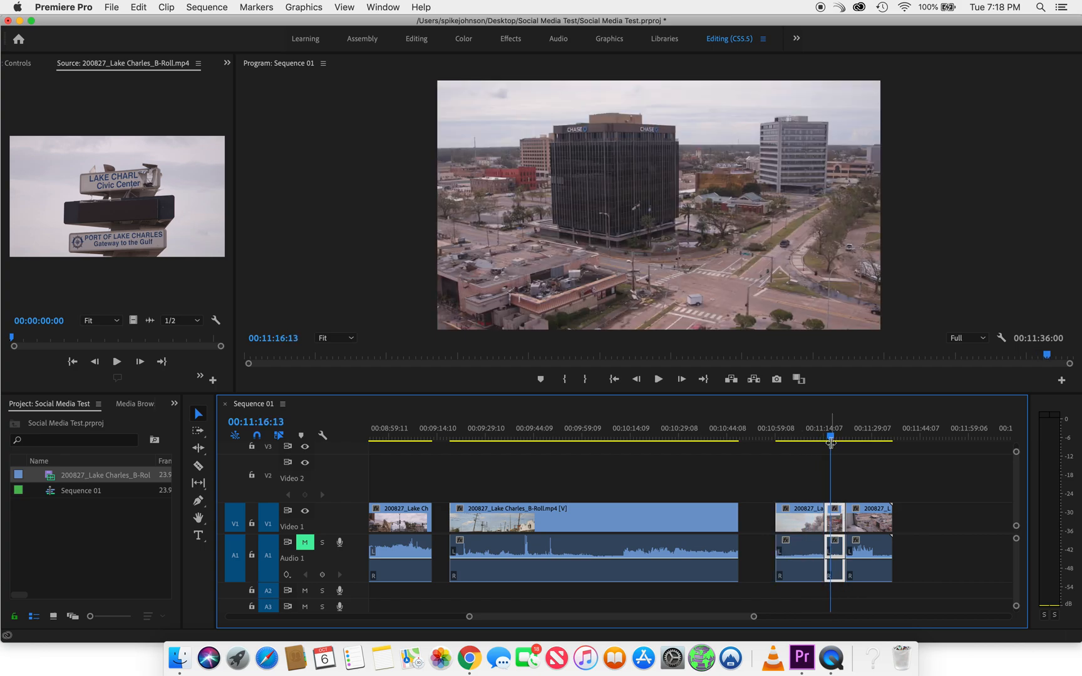
key("super+z")
key("super+z")
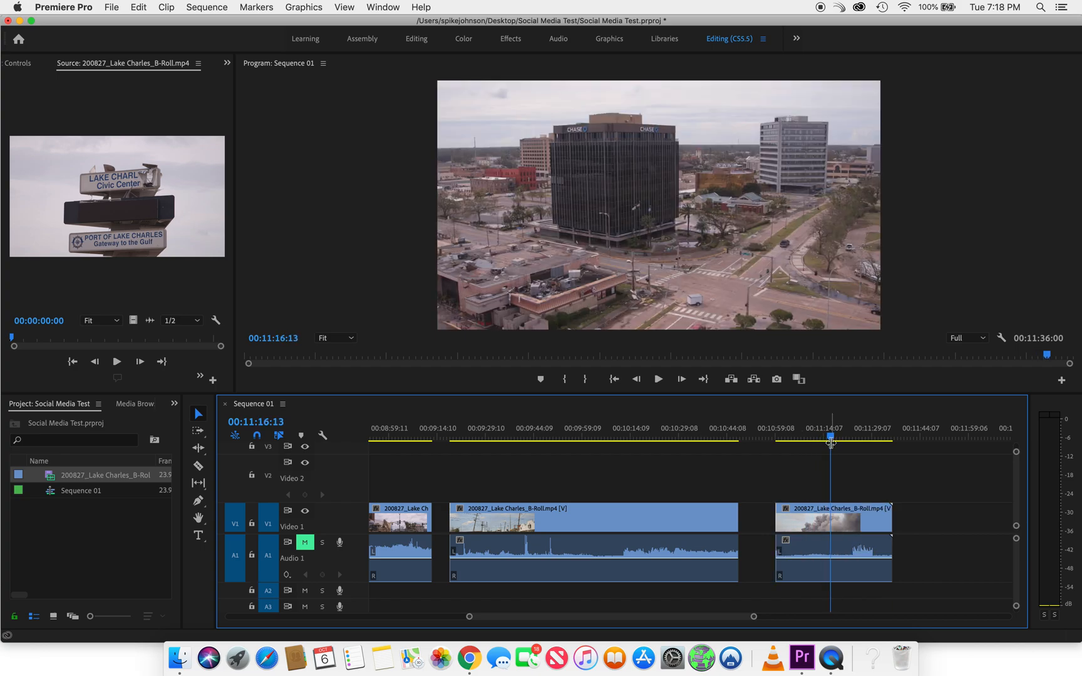
Cut the aerial Chase building shot at 00:11:10:22 and 00:11:17:03 on Video 1 and move it directly behind the power pole street shot
mouse_move(831, 442)
left_mouse_down()
mouse_move(805, 444)
mouse_move(814, 445)
left_mouse_up()
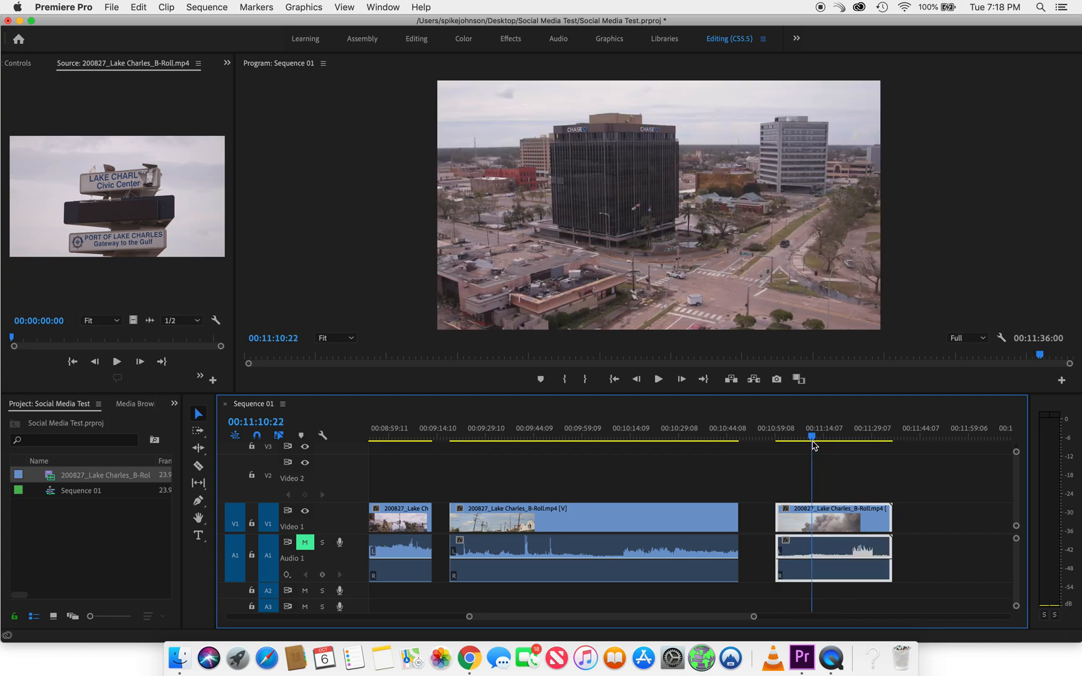
key("c")
left_click(812, 517)
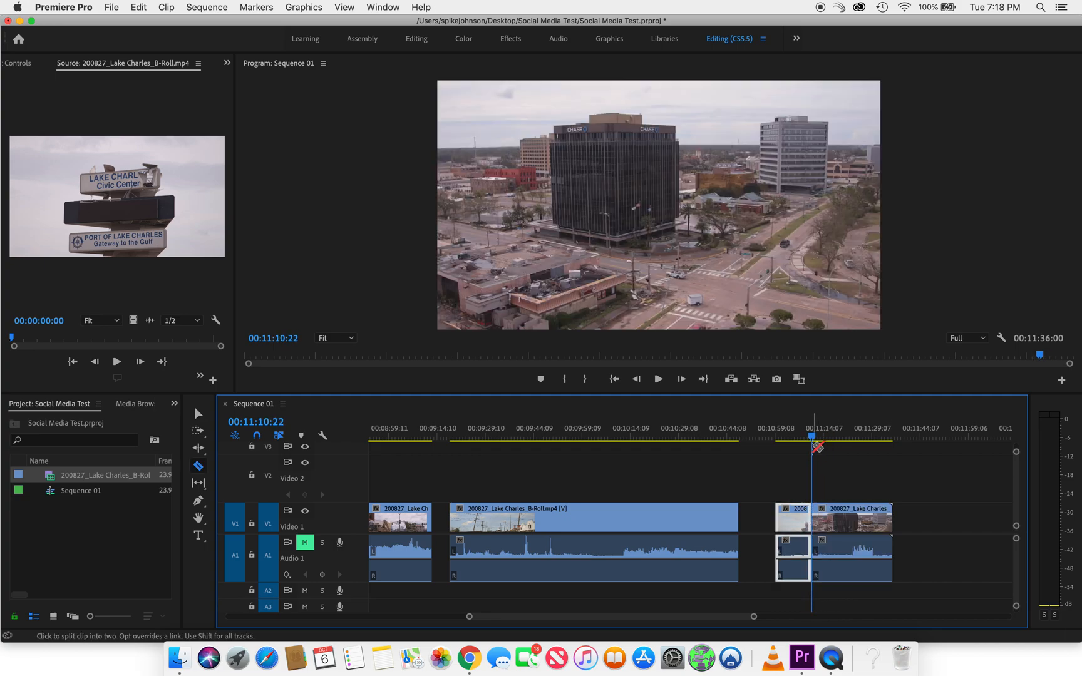
left_click_drag(815, 442, 833, 443)
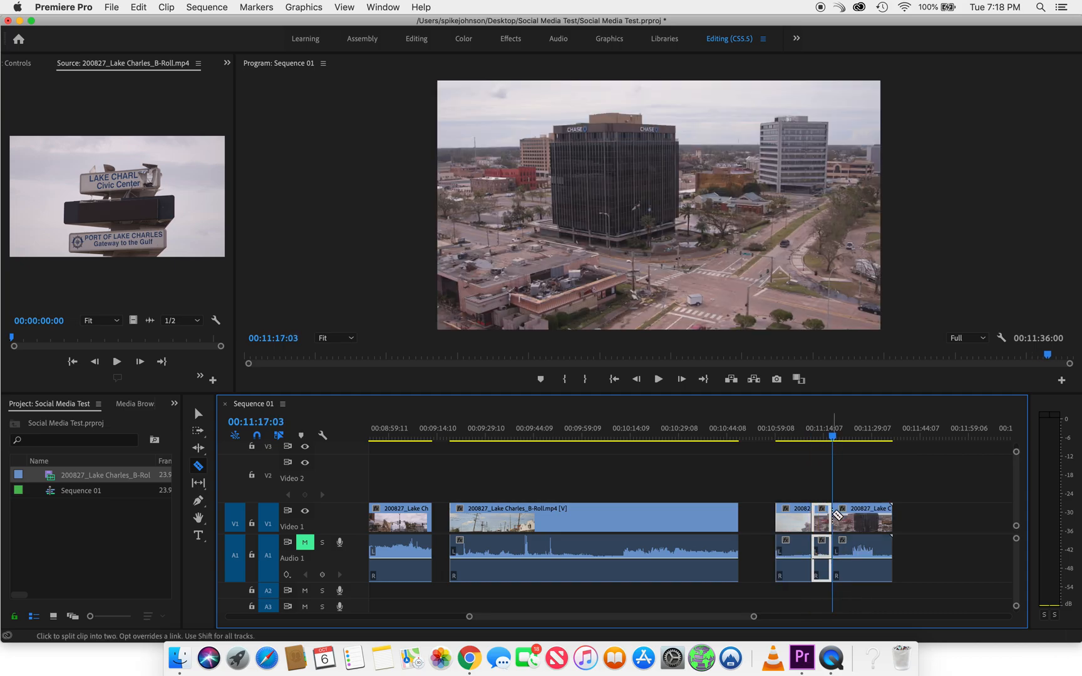
left_click(833, 517)
key("v")
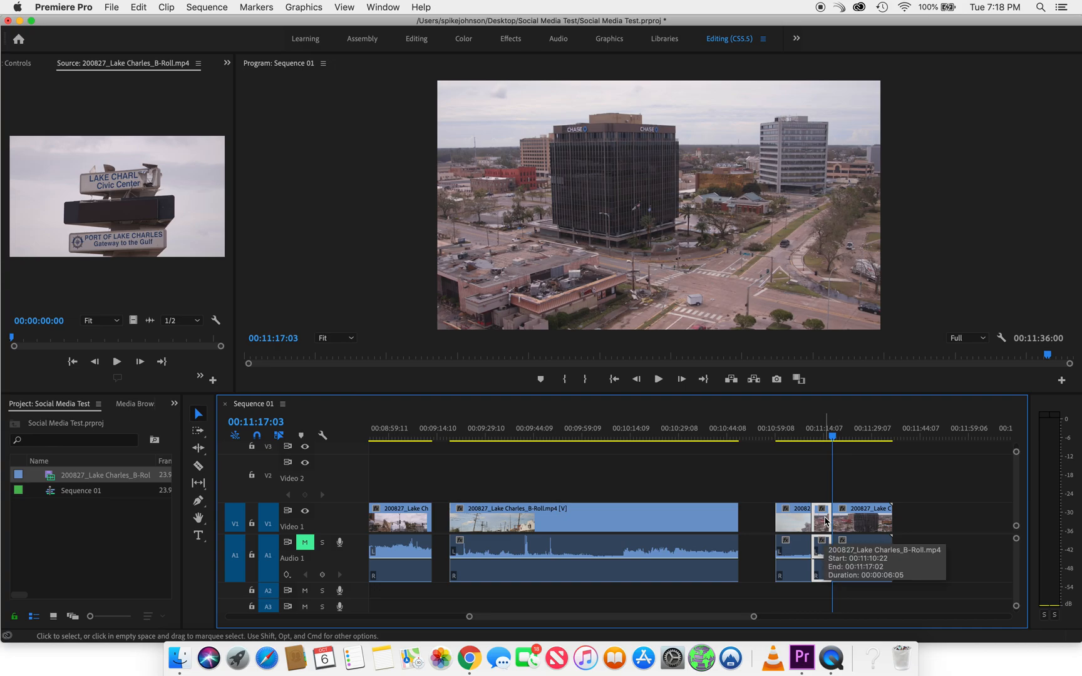
left_click_drag(822, 525, 620, 540)
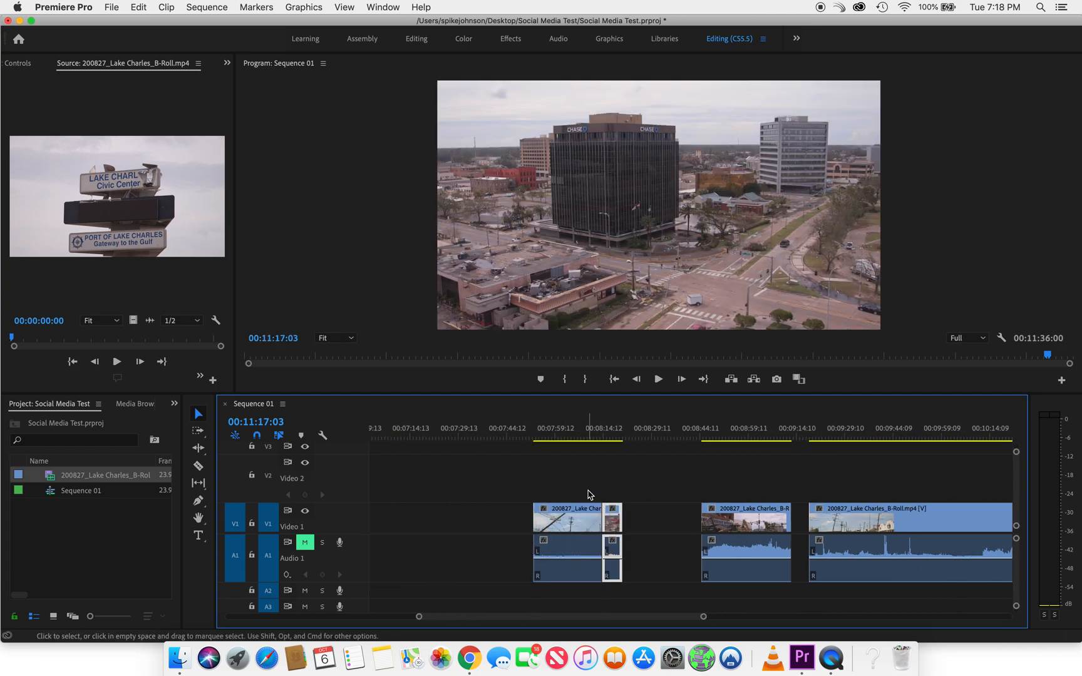
Move the power pole street shot and the Chase building shot together to Video 2, starting at 00:00:35:19
key("minus")
key("minus")
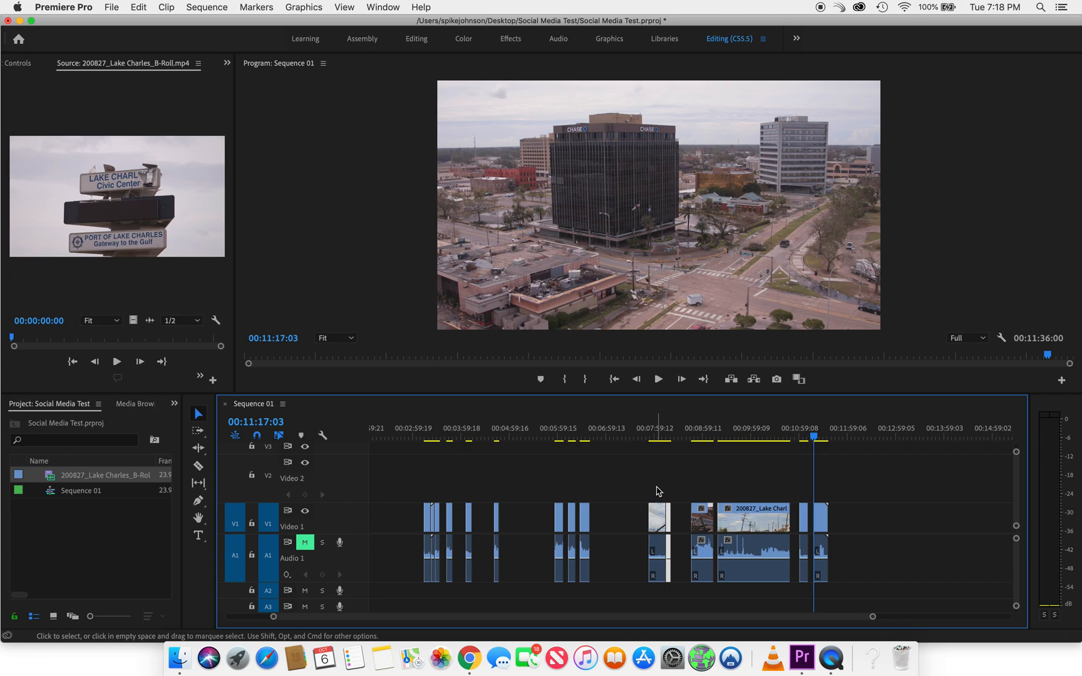
key("equal")
key("equal")
key("minus")
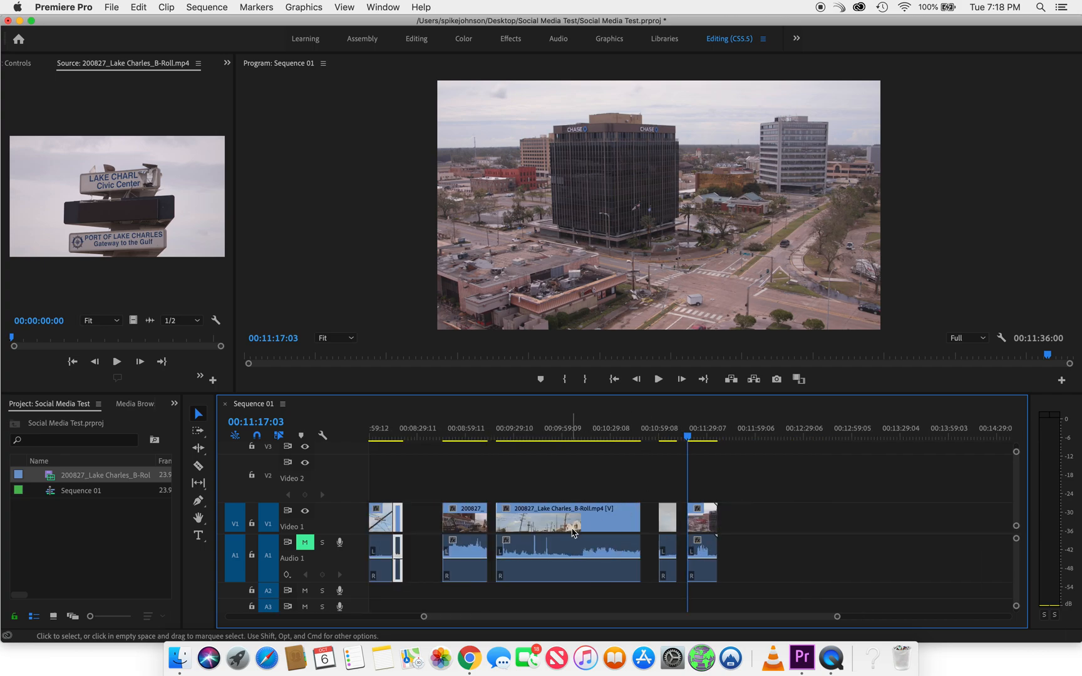
scroll(573, 533, "left", 3)
mouse_move(549, 483)
left_mouse_down()
mouse_move(536, 567)
mouse_move(574, 515)
left_mouse_up()
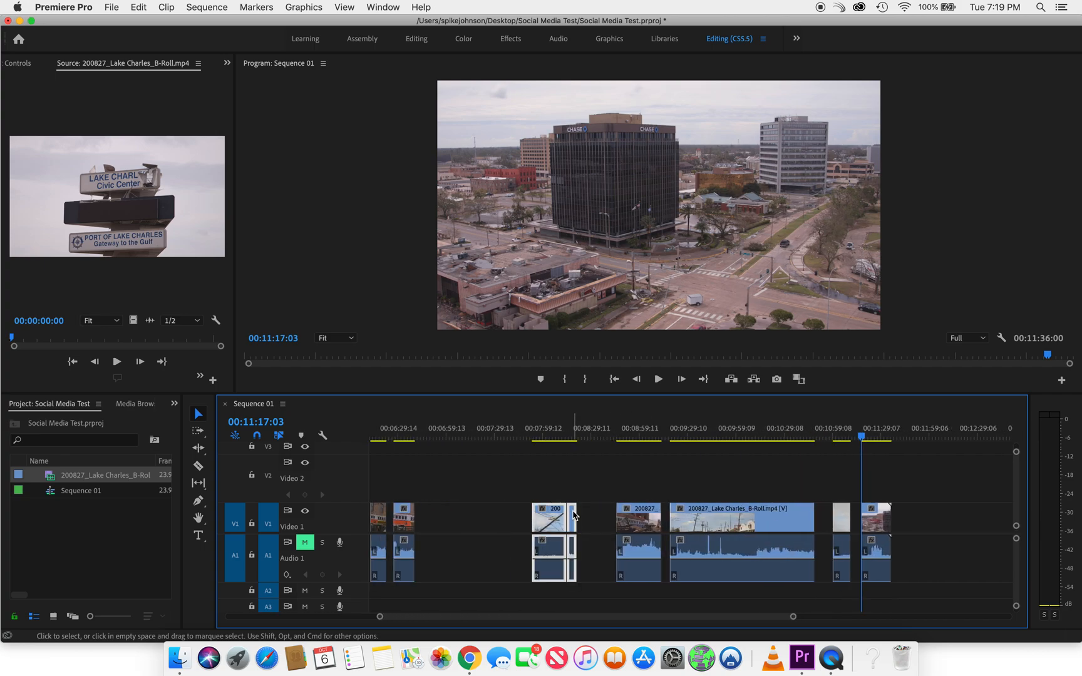
left_click_drag(546, 524, 447, 523)
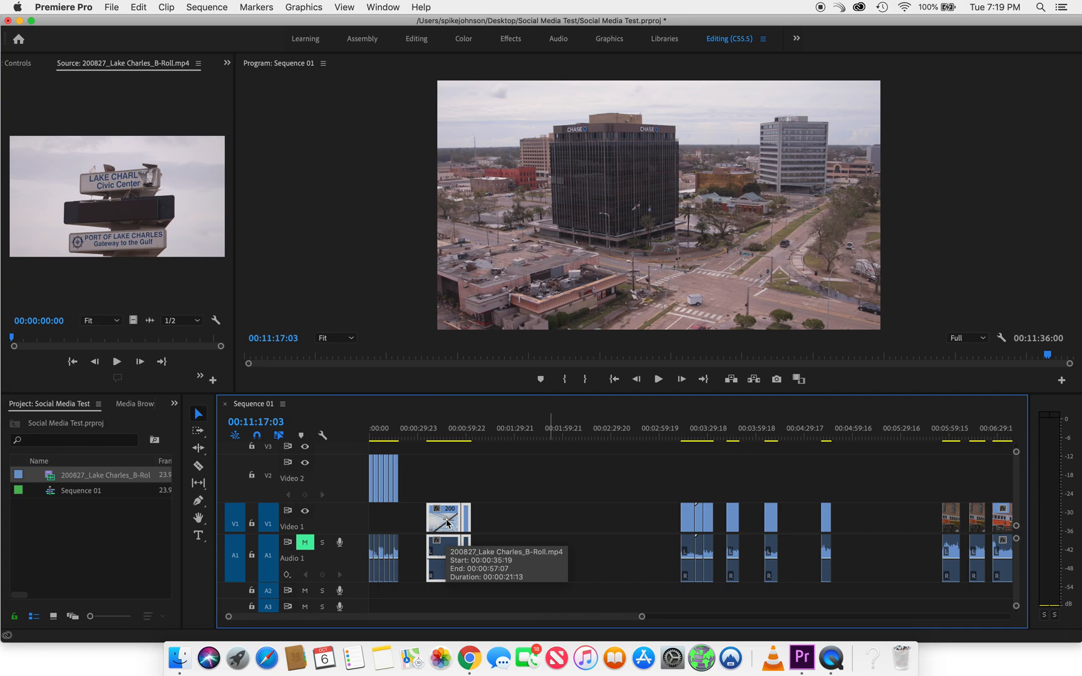
left_click_drag(448, 524, 447, 500)
Trim the power pole street shot and the Chase building shot on Video 2 to about 3 seconds each
key("equal")
key("equal")
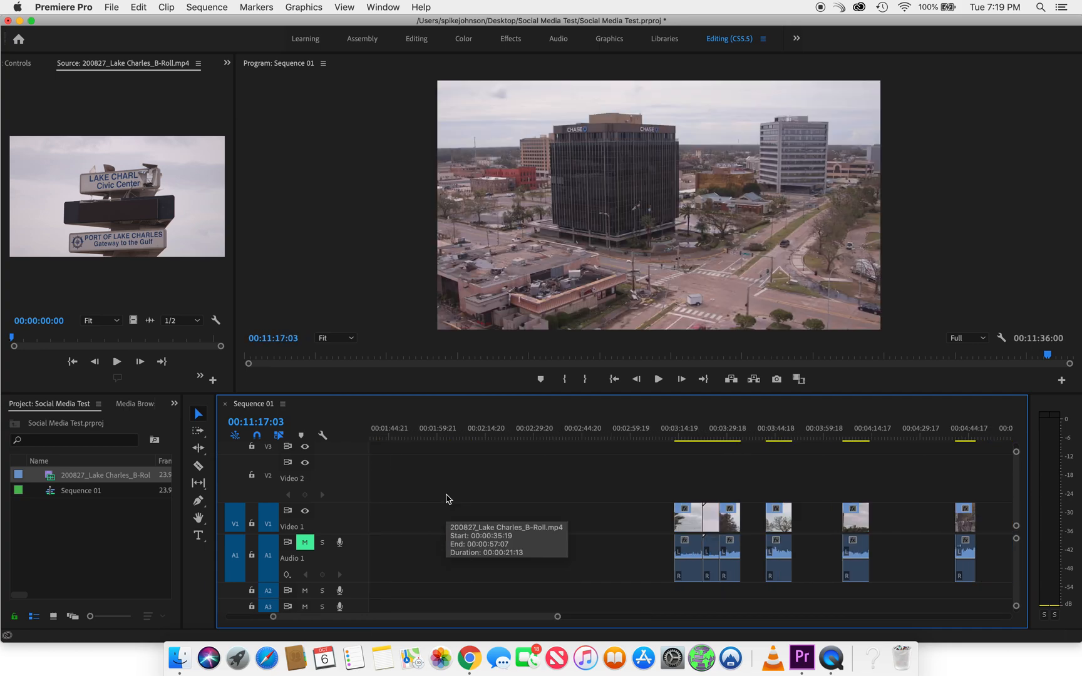
scroll(448, 499, "left", 15)
left_click_drag(736, 489, 610, 489)
left_click_drag(777, 483, 751, 486)
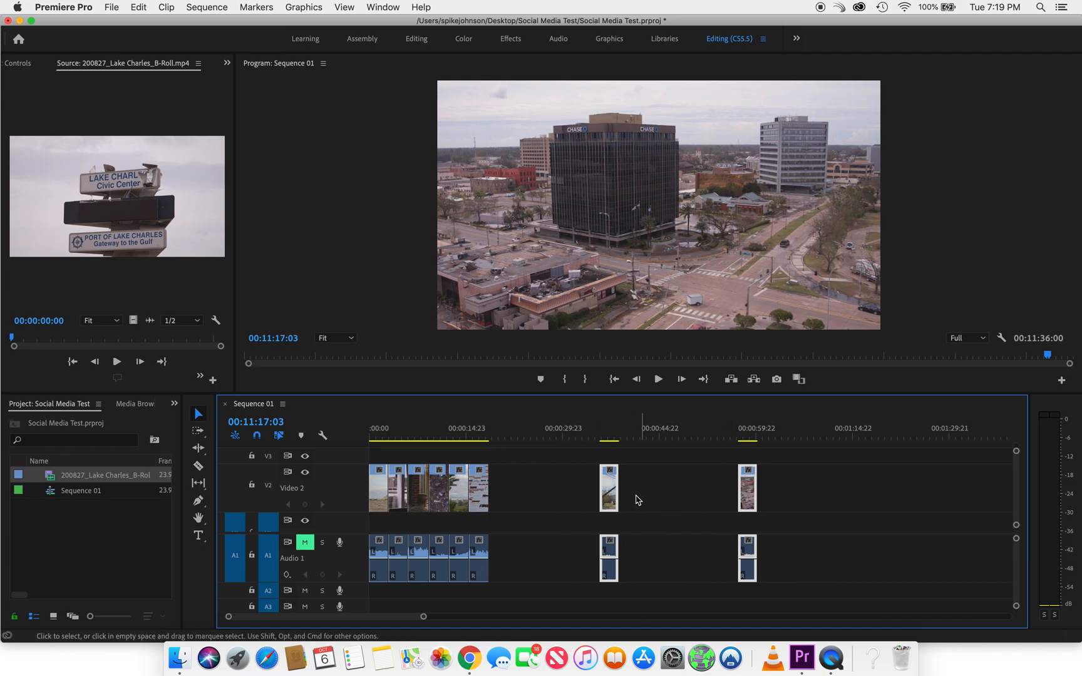
Ripple delete the gap between the two new shots and the gap separating them from the six opening shots
right_click(681, 494)
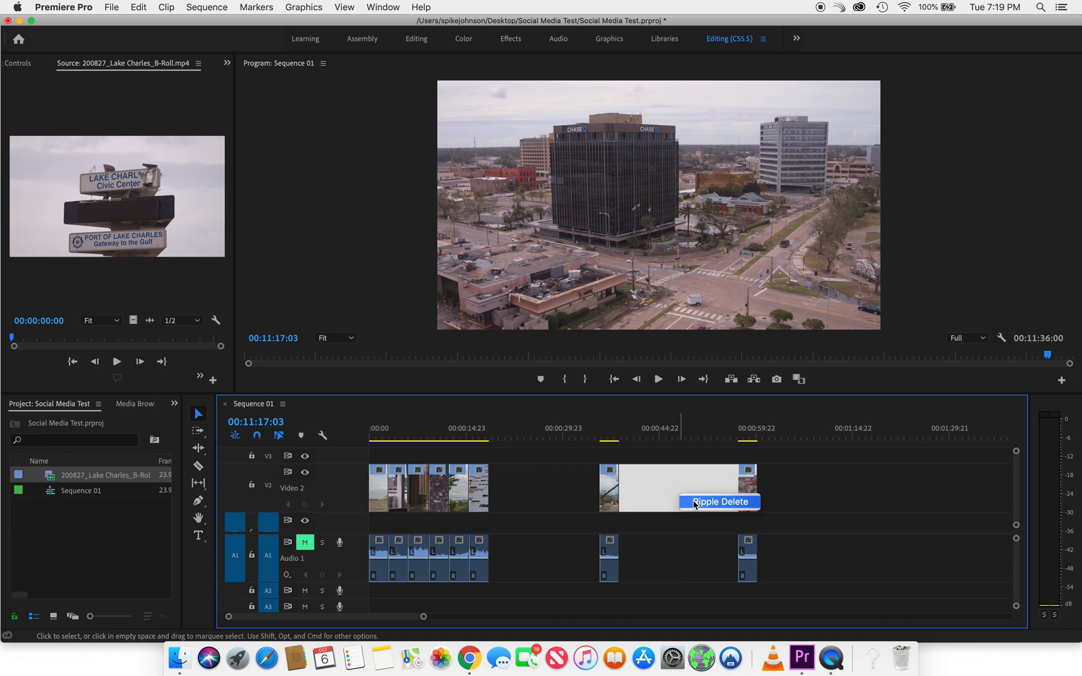
left_click(695, 503)
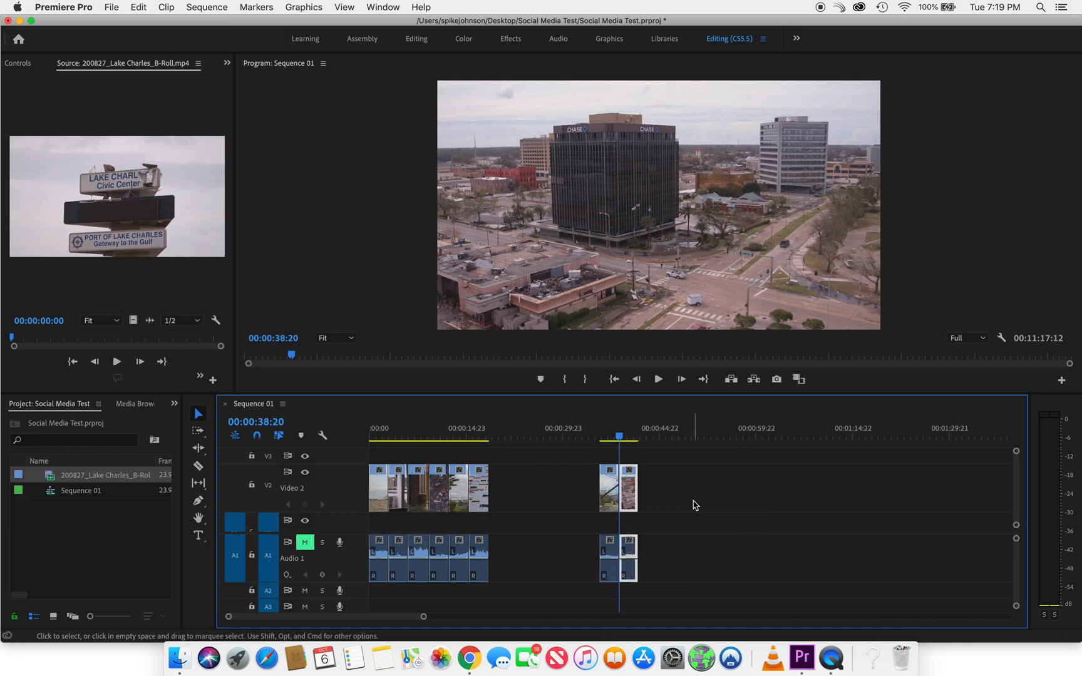
right_click(522, 505)
left_click(541, 513)
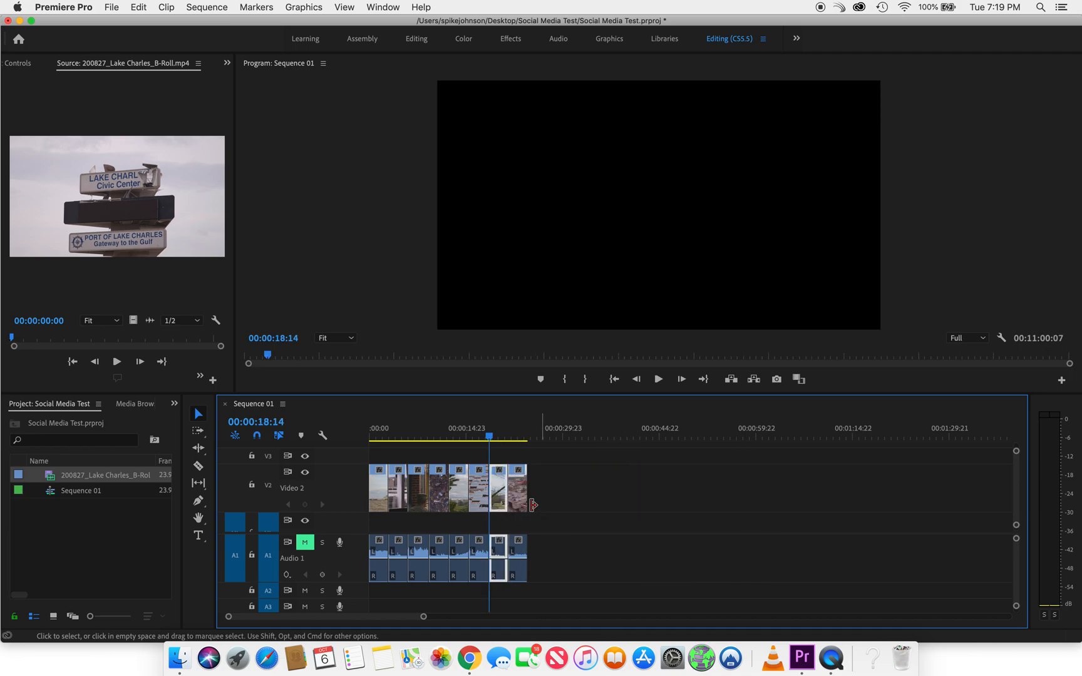
Play back the eight assembled shots from near the start of the sequence to its end to check the pacing
left_click(381, 437)
key("space")
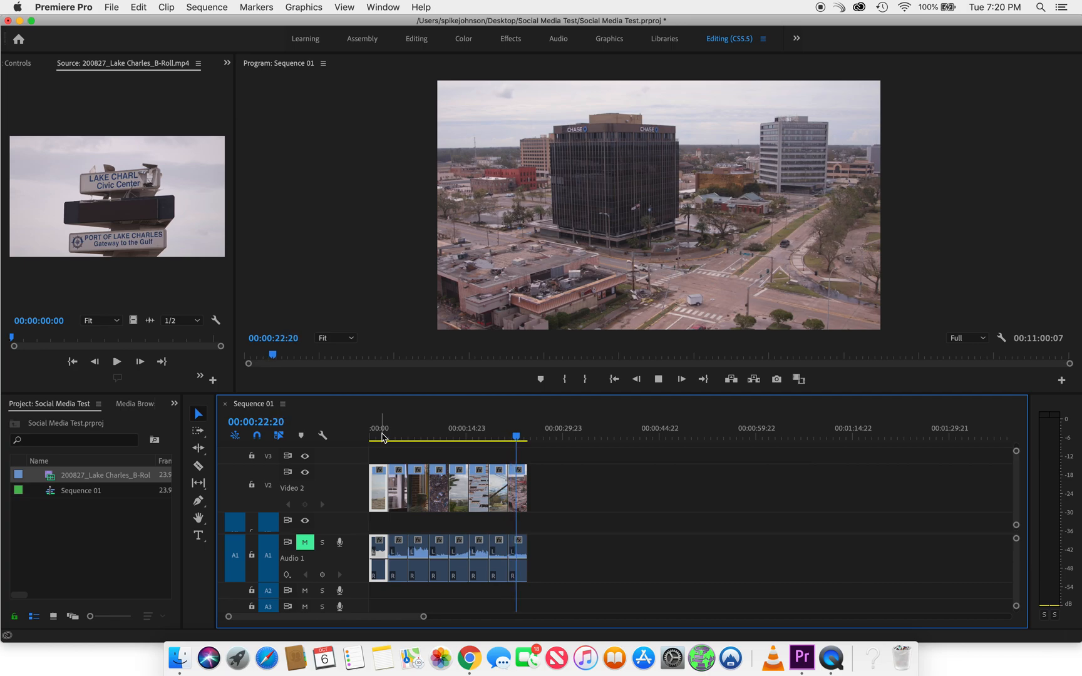
key("space")
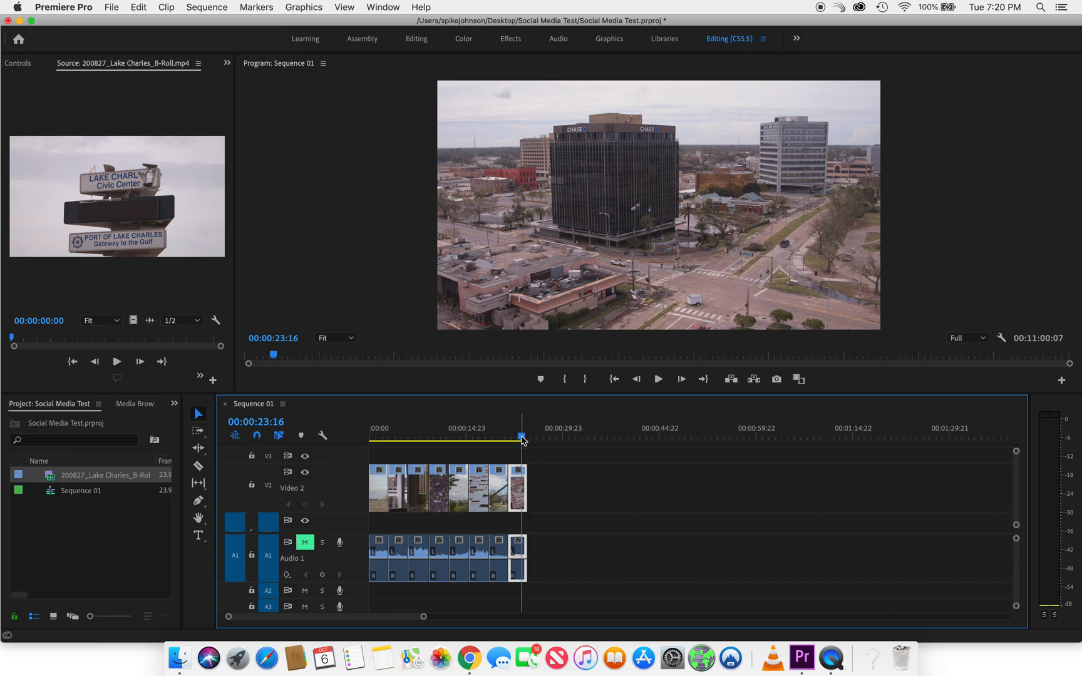
mouse_move(523, 438)
left_mouse_down()
mouse_move(763, 451)
mouse_move(532, 441)
left_mouse_up()
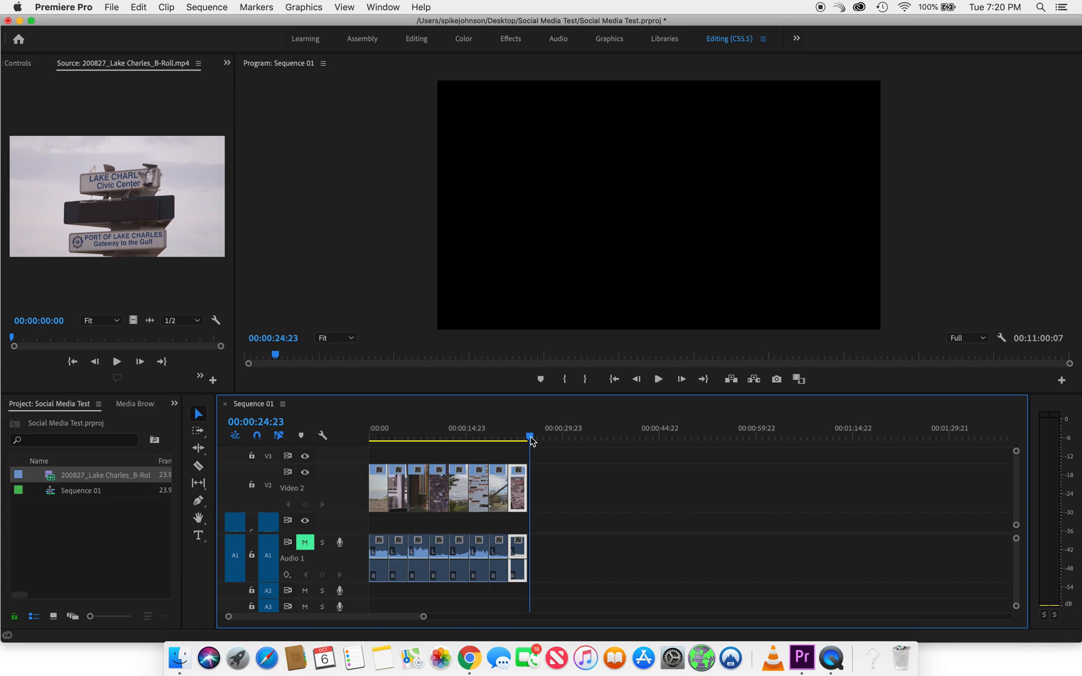
Save the project and examine the timeline's remaining clips beyond the eight assembled shots on Video 2
key("cmd+s")
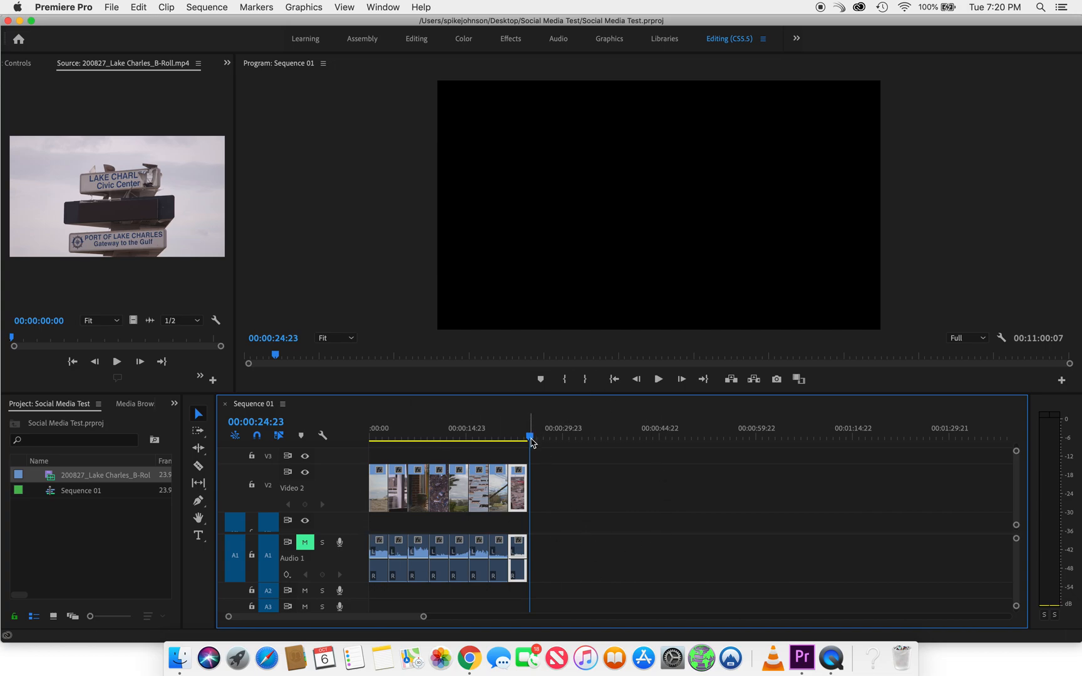
key("minus")
key("minus")
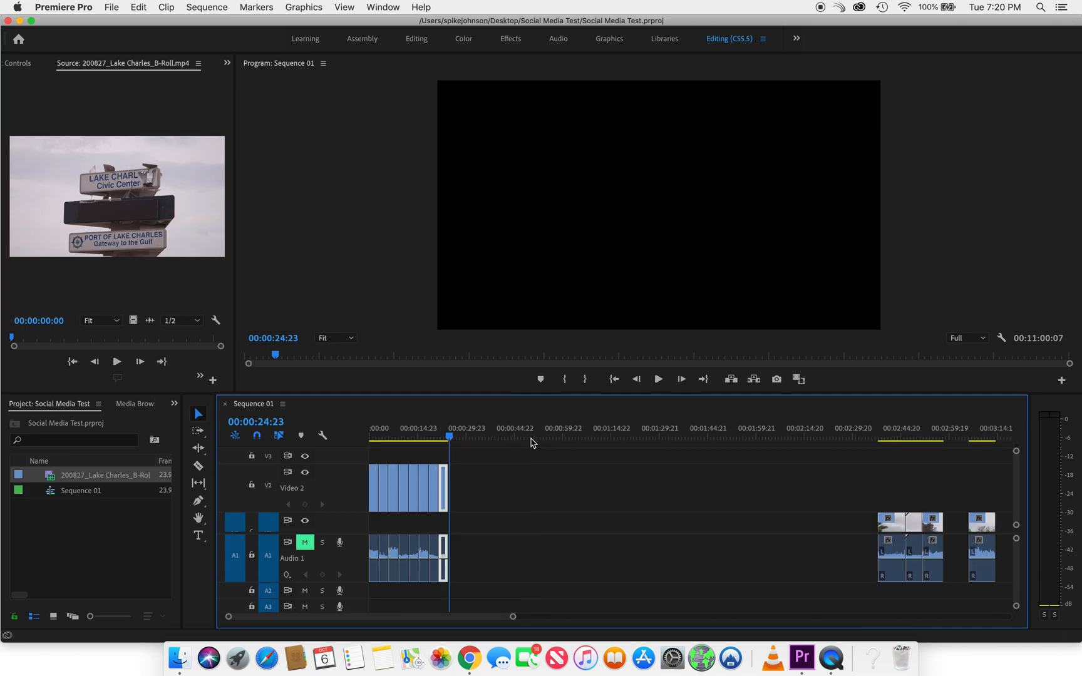
key("minus")
key("minus")
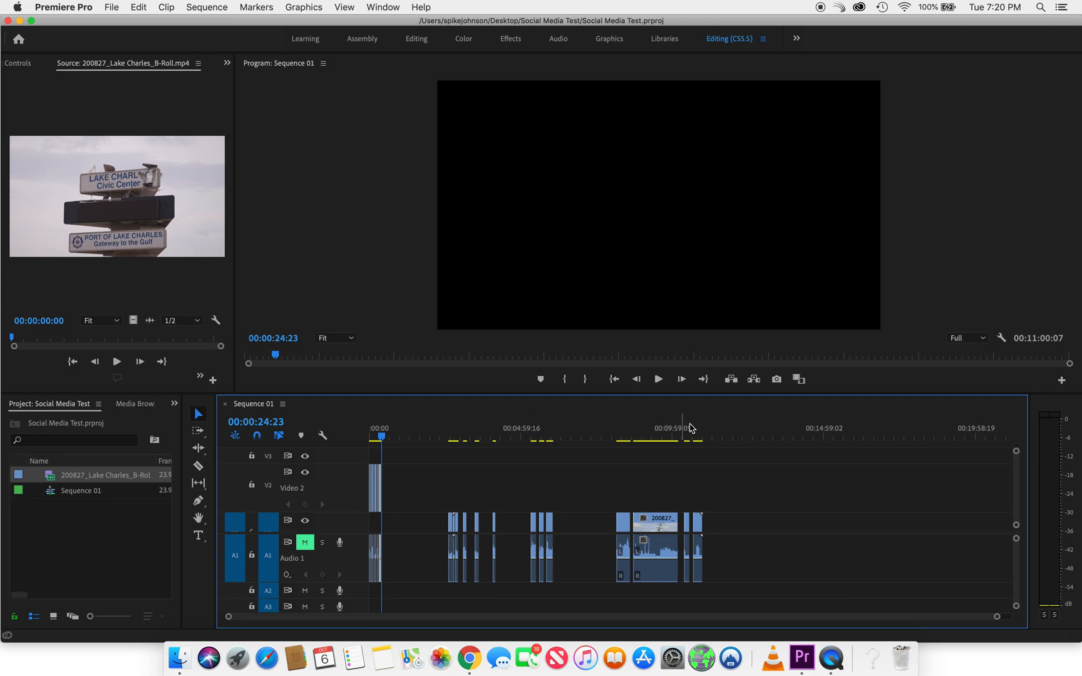
key("equal")
key("equal")
key("equal")
key("equal")
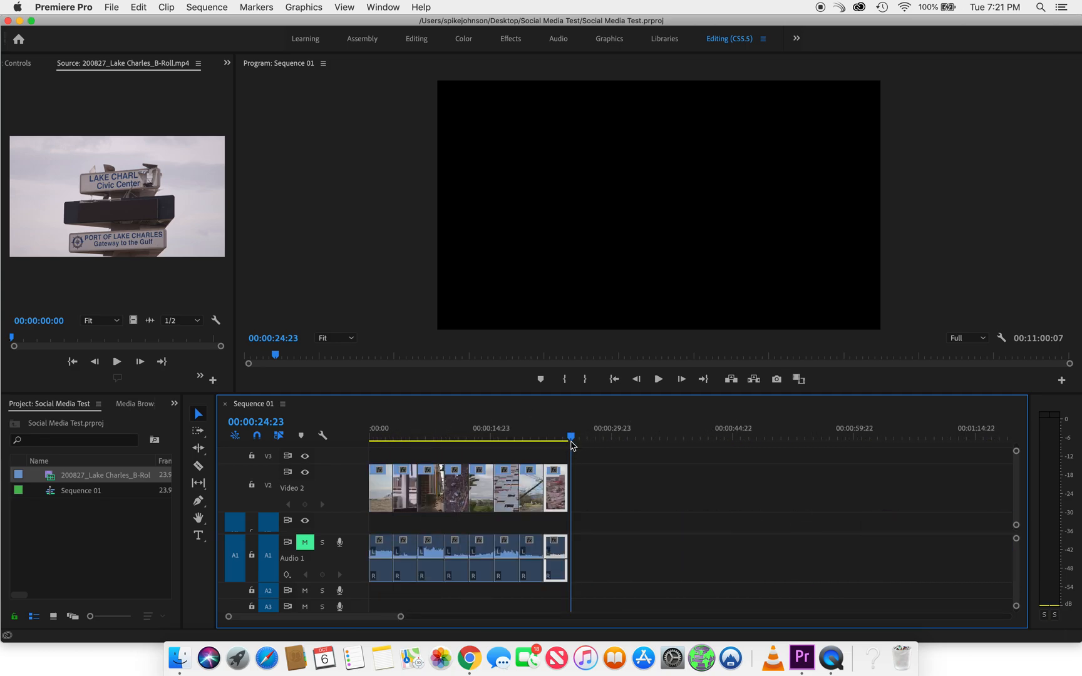
key("equal")
key("minus")
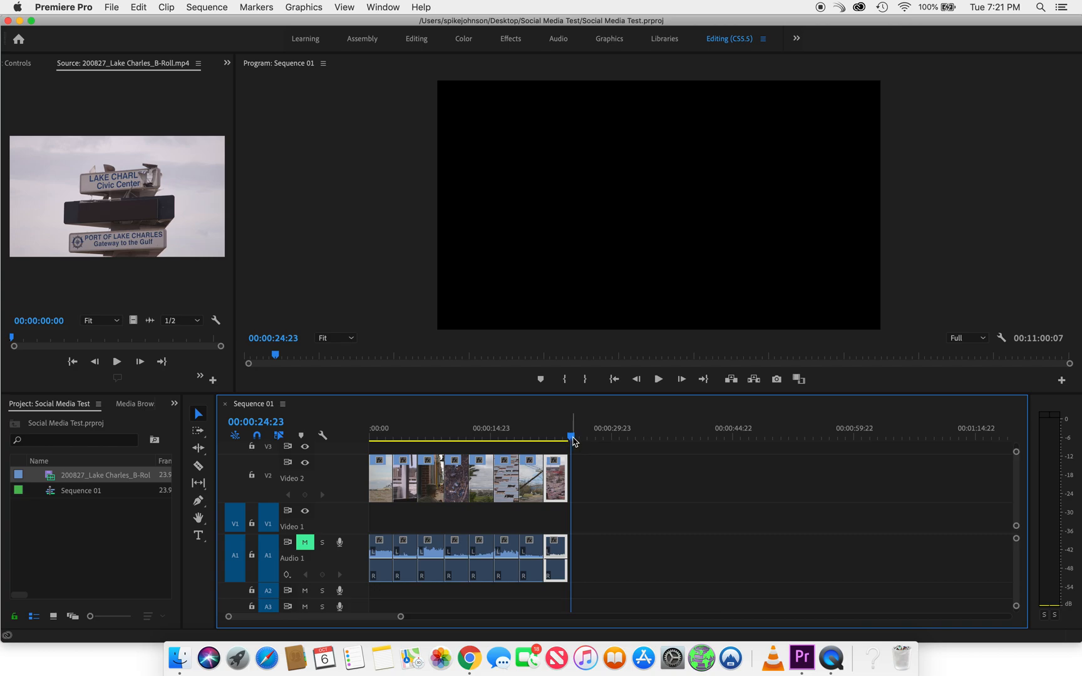
Open the media export settings for the sequence and shorten the export range to 00:00:24:10, ending on the Chase building shot
left_click(112, 8)
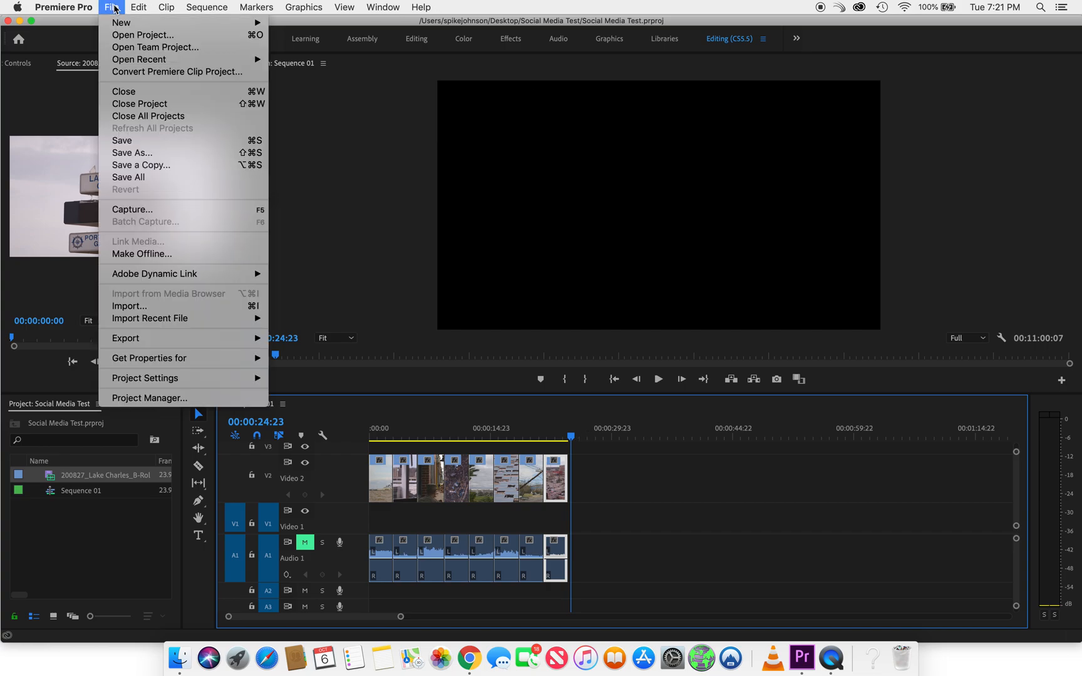
mouse_move(202, 340)
left_click(300, 341)
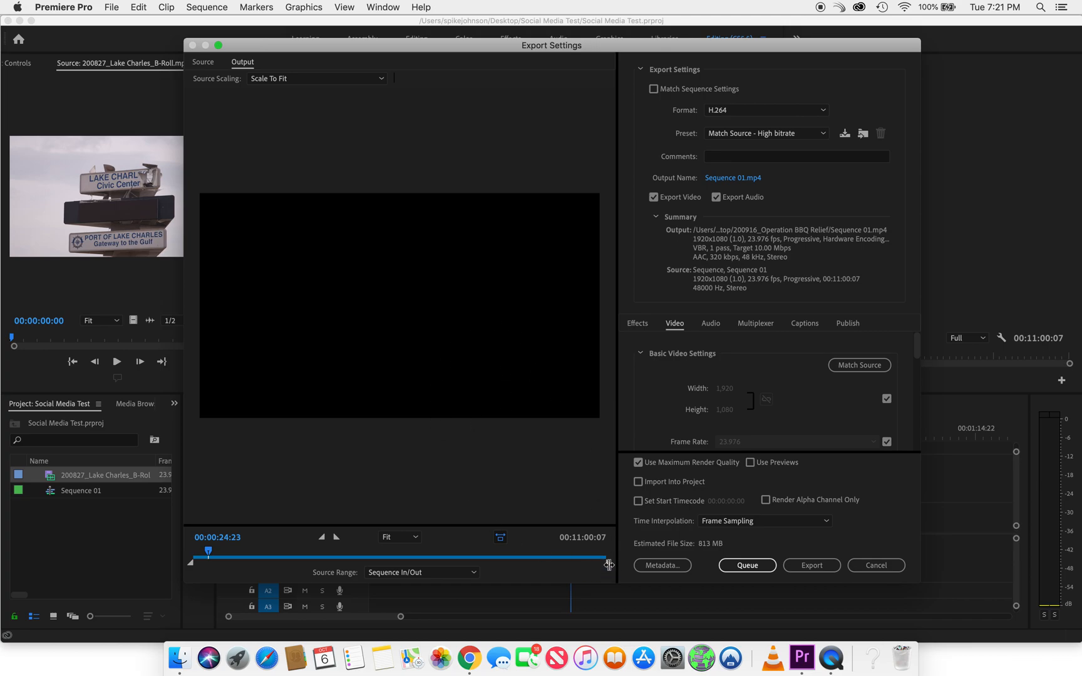
mouse_move(606, 562)
left_mouse_down()
mouse_move(585, 564)
mouse_move(623, 571)
left_mouse_up()
left_click_drag(608, 565, 205, 576)
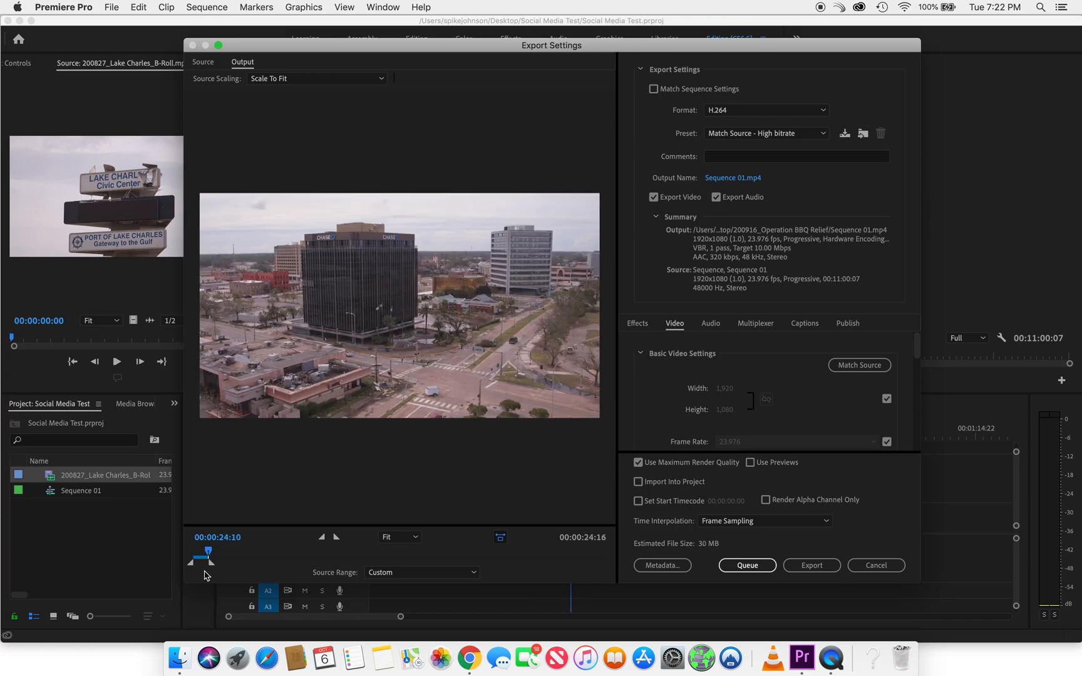
left_click_drag(205, 575, 205, 576)
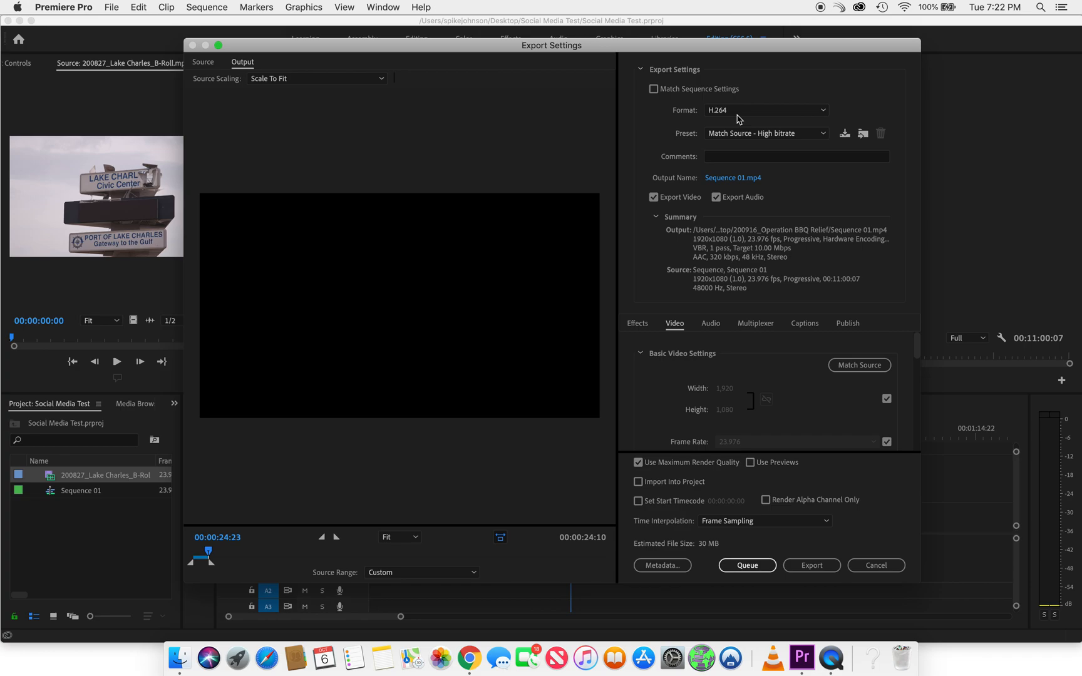
Choose the High Quality 1080p HD preset and set the output file to Social Media Test_HD in the Desktop's Social Media Test folder
left_click(739, 134)
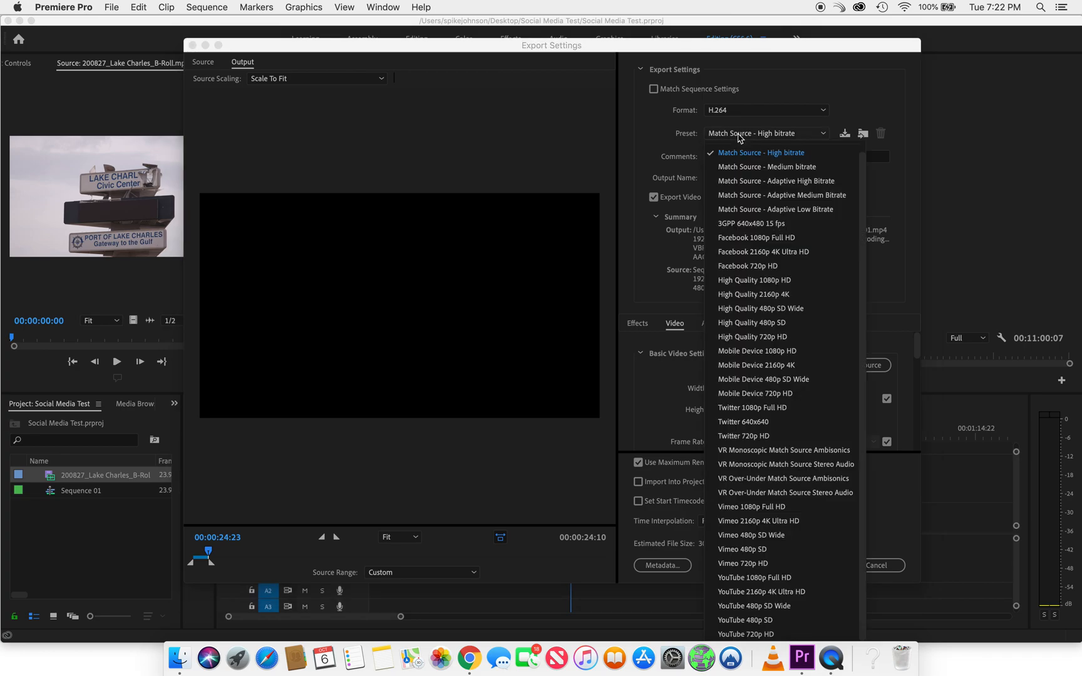
left_click(788, 283)
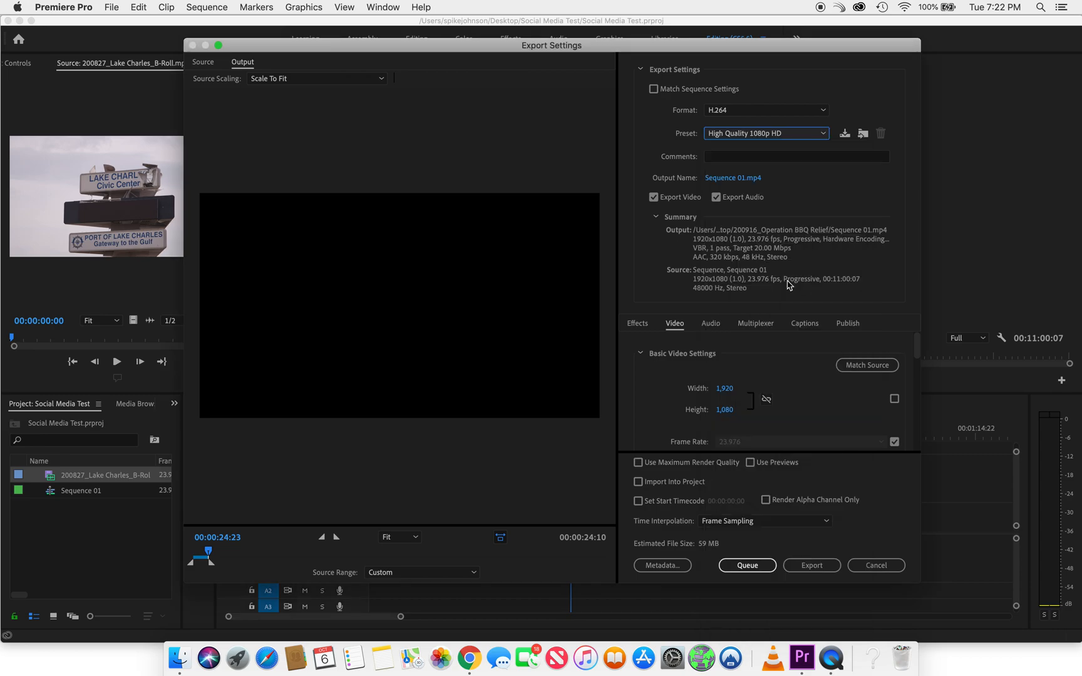
left_click(745, 181)
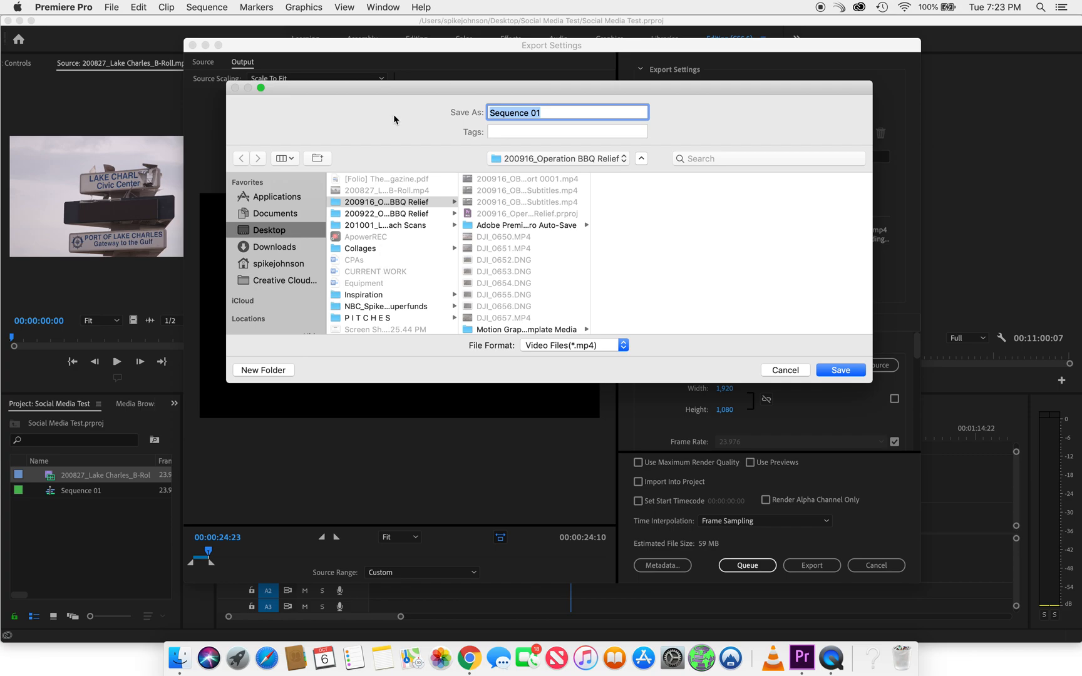
scroll(383, 238, "down", 3)
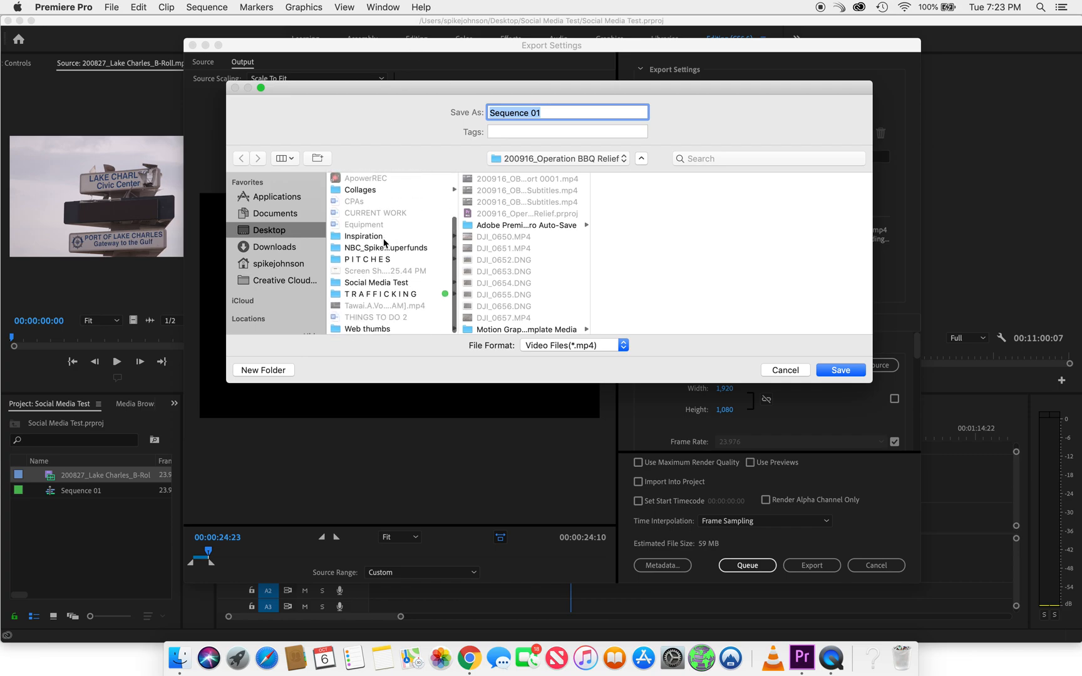
left_click(381, 283)
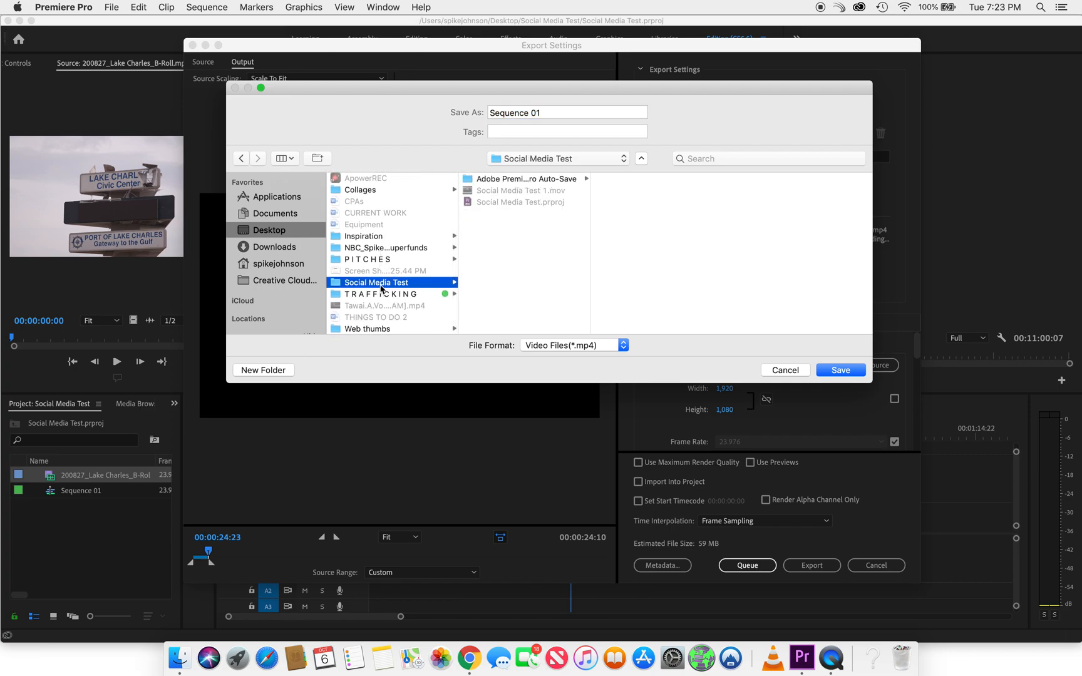
triple_click(548, 114)
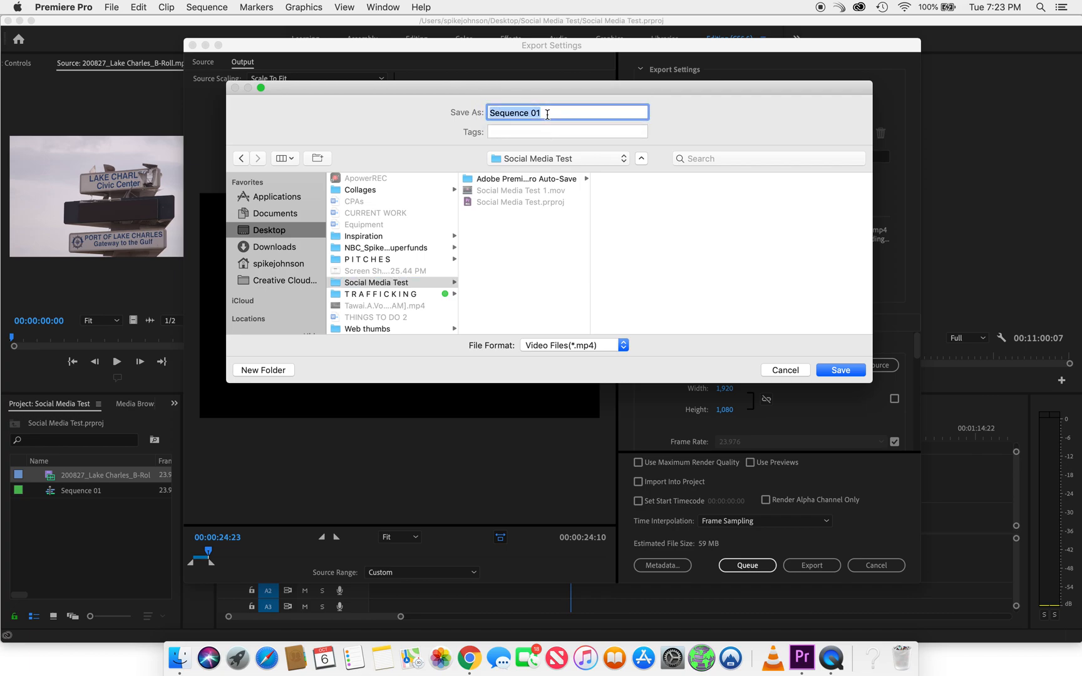
type("Social Media Test_HD")
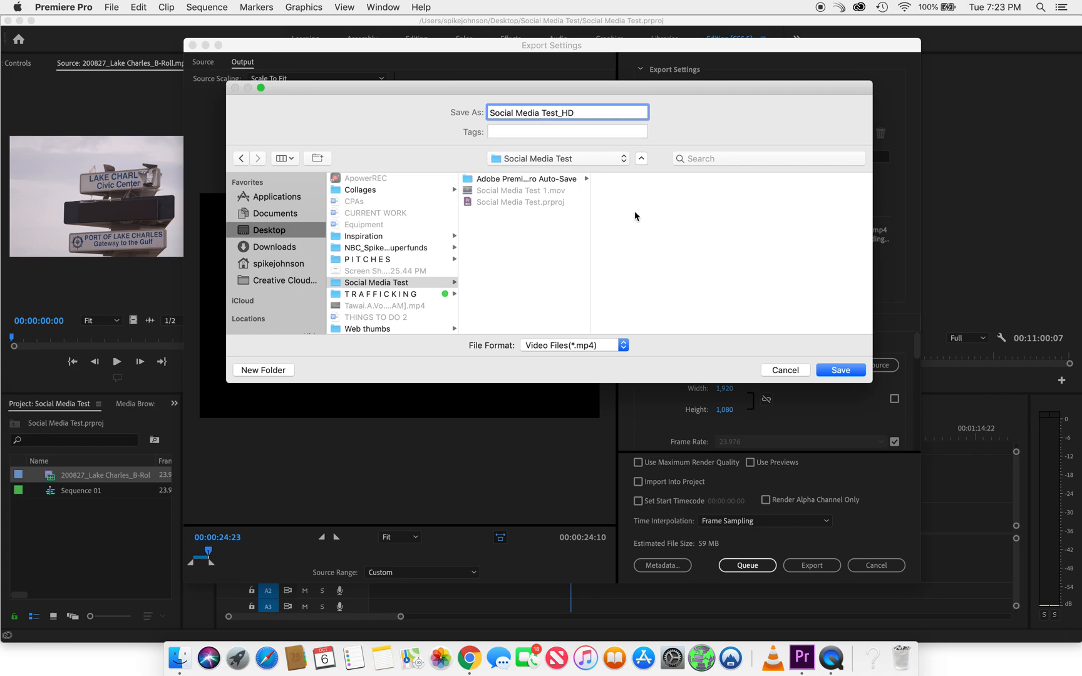
left_click(839, 371)
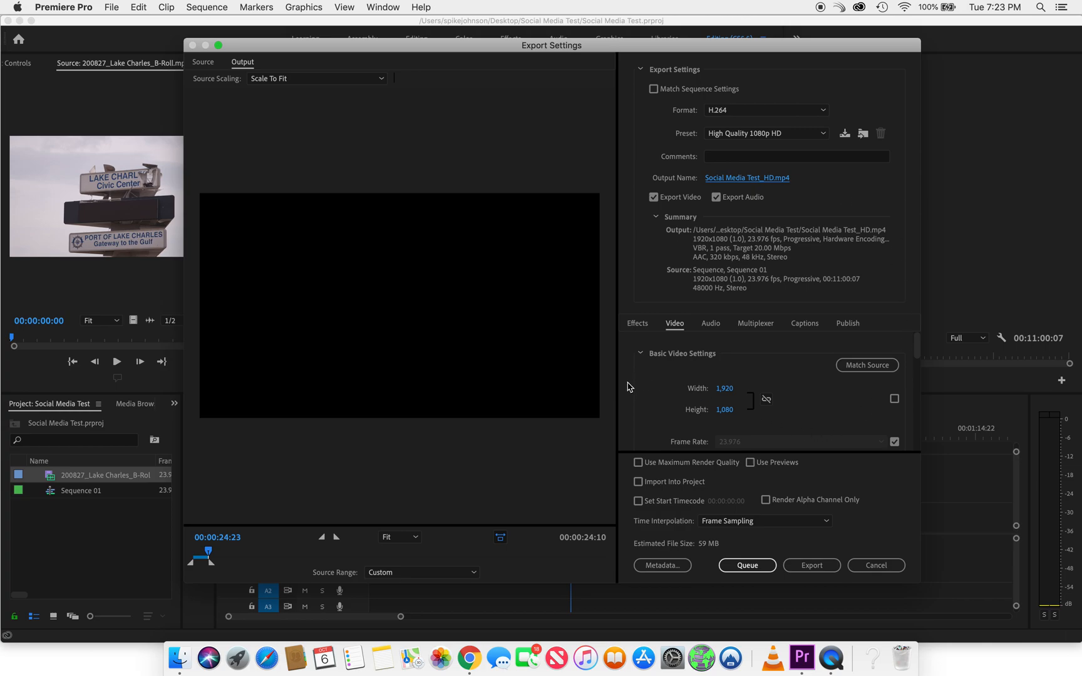
Review the basic video settings of the export and exclude audio from it
scroll(628, 387, "down", 5)
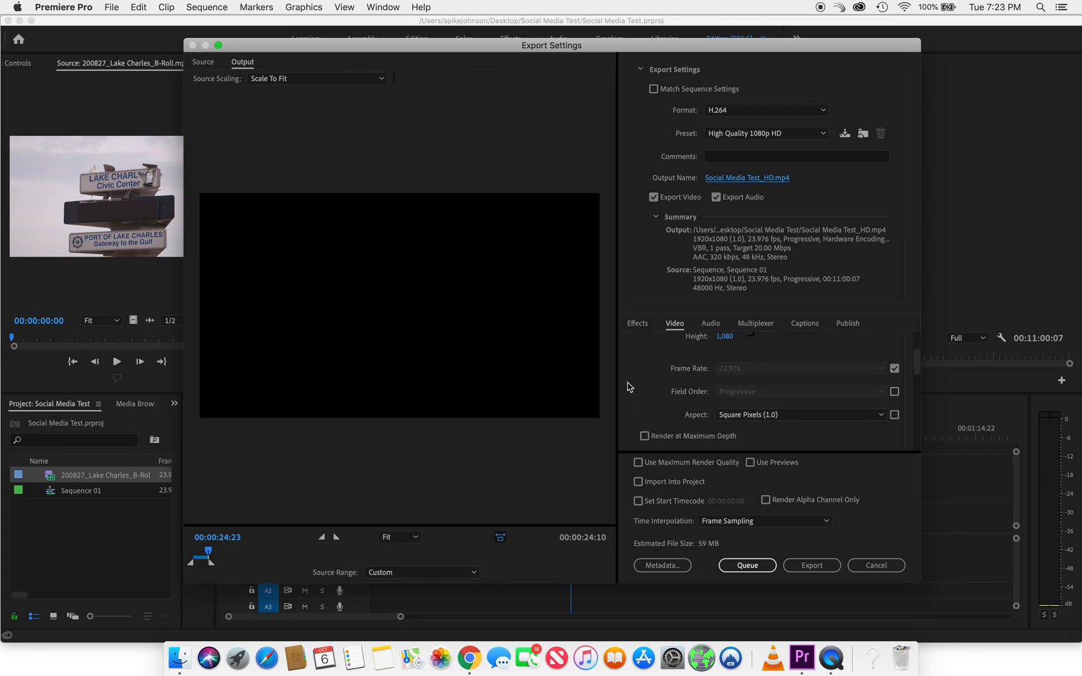
scroll(628, 387, "up", 4)
scroll(628, 387, "up", 1)
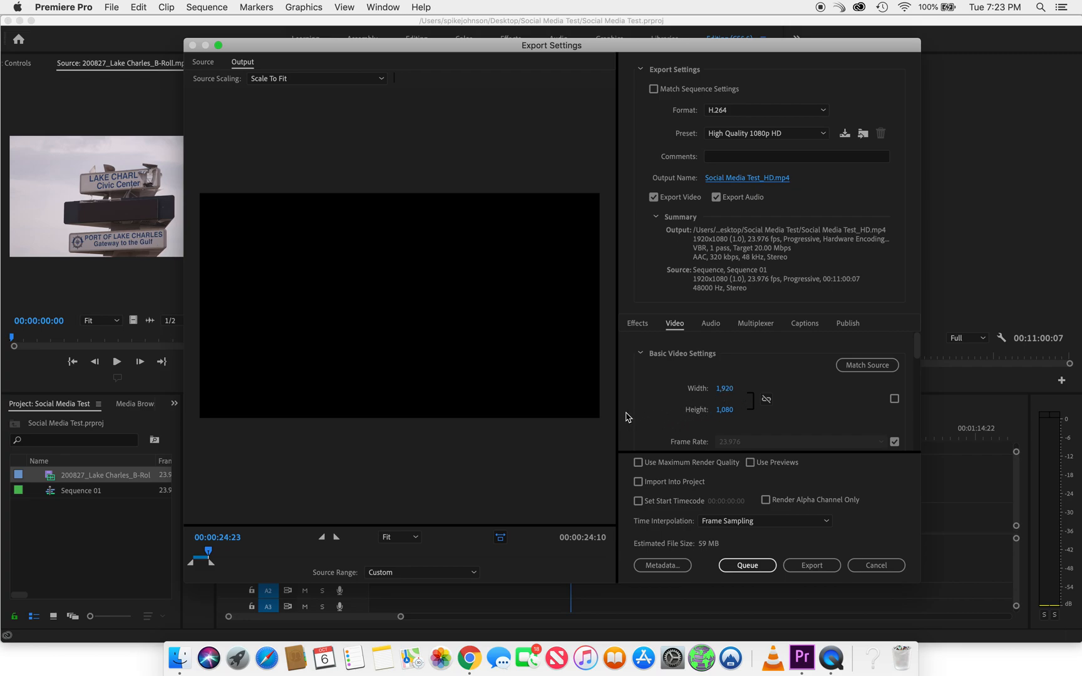
scroll(628, 418, "down", 3)
scroll(628, 417, "up", 2)
scroll(628, 417, "down", 3)
scroll(628, 418, "up", 5)
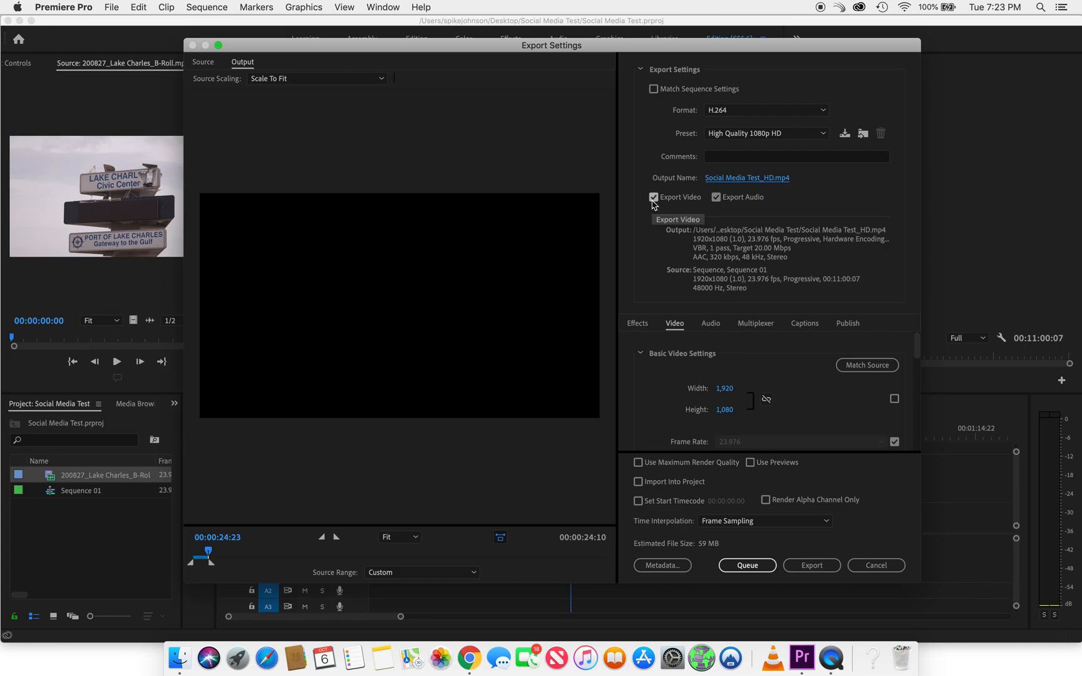
left_click(717, 198)
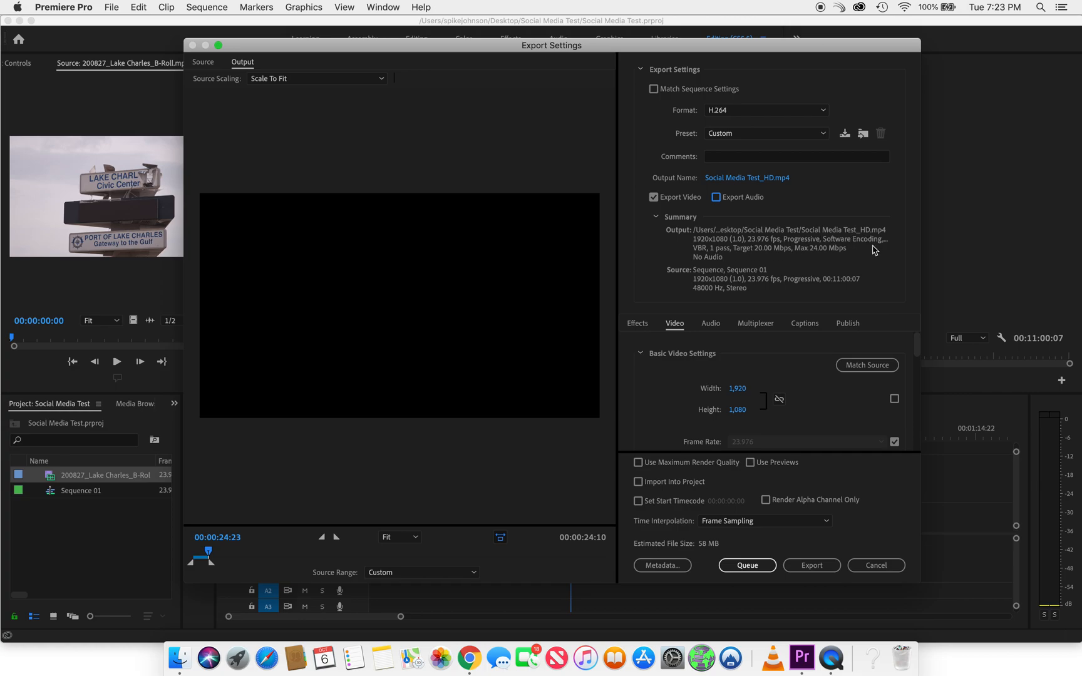
Check the effects and video settings, and export the sequence as Social Media Test_HD.mp4
left_click(638, 326)
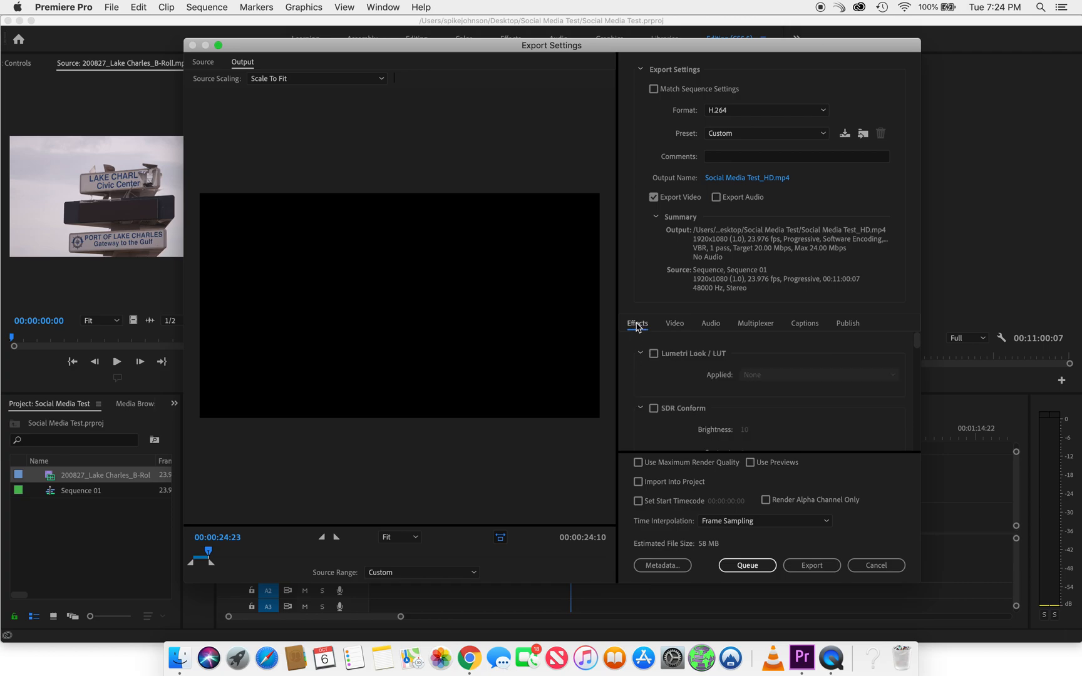
left_click(674, 326)
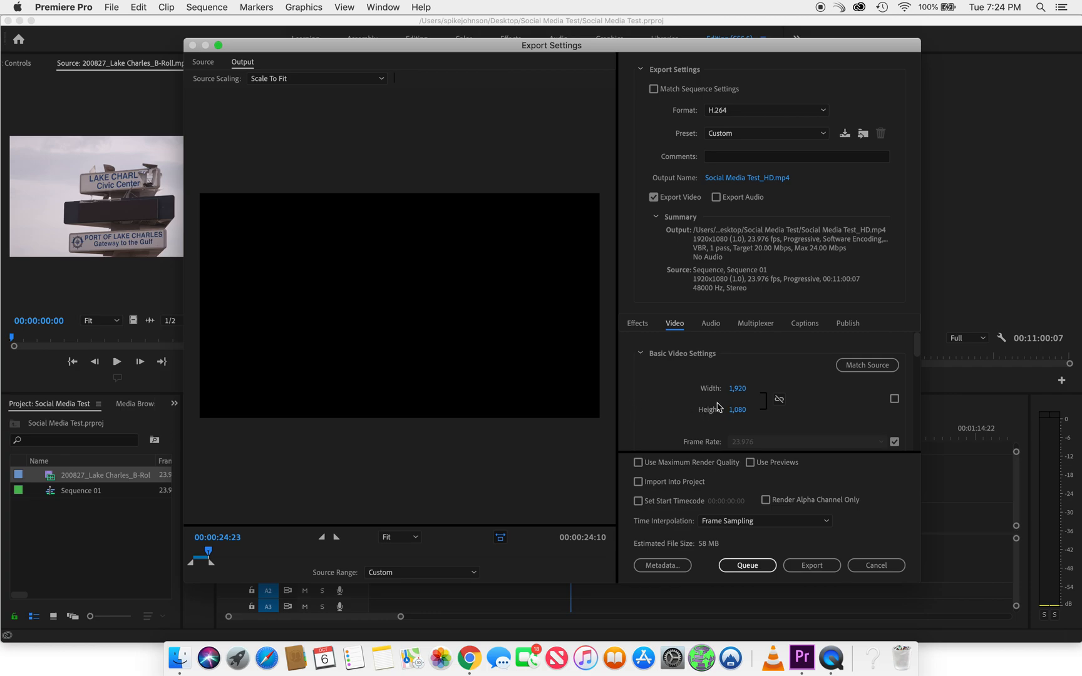
scroll(623, 418, "down", 3)
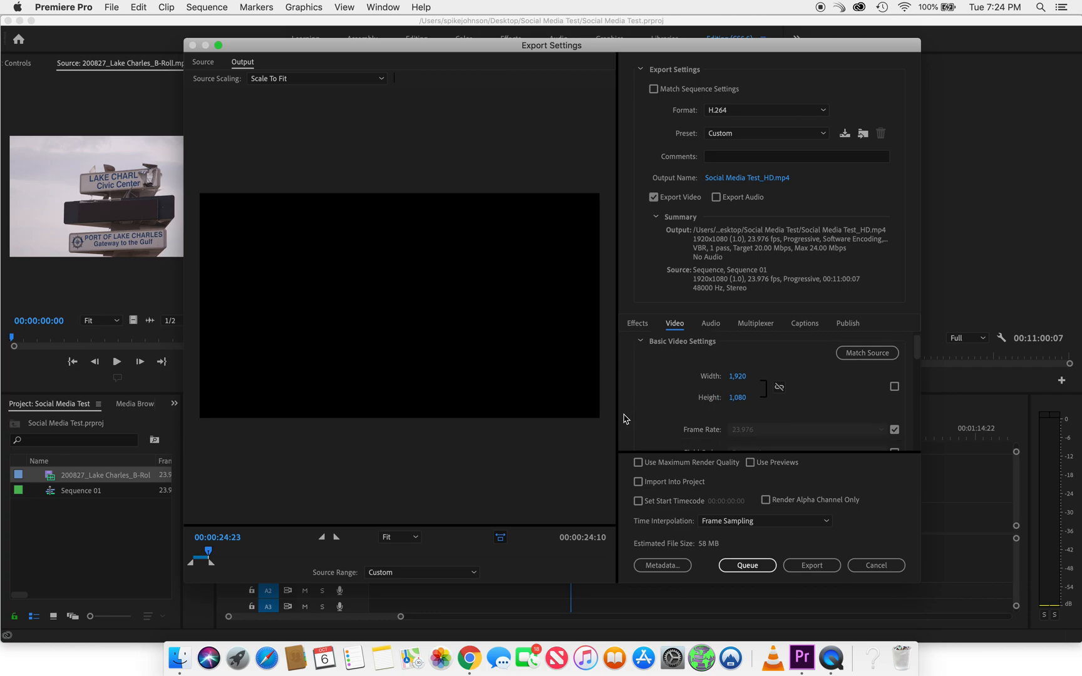
scroll(623, 418, "down", 5)
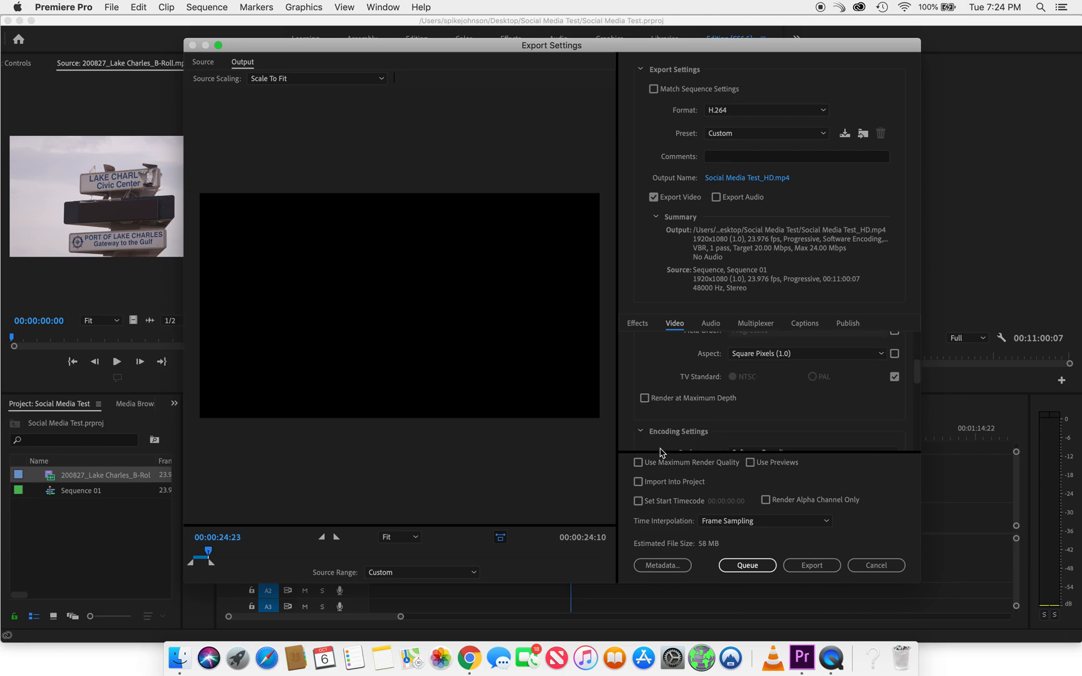
left_click(816, 567)
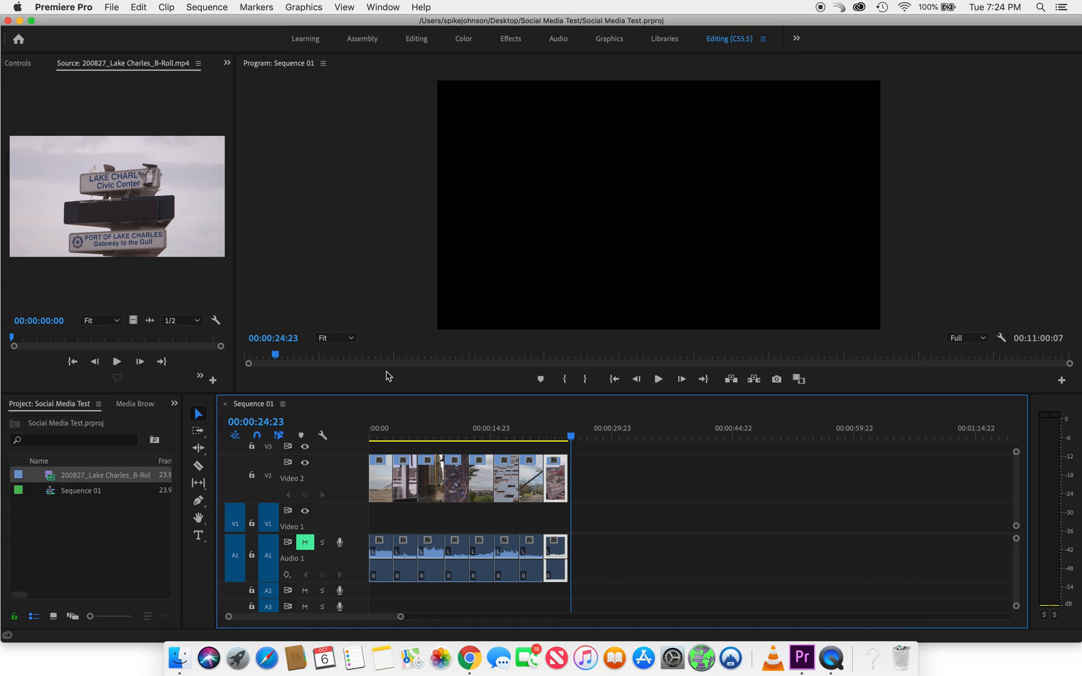
Switch to Finder and select Social Media Test_HD.mp4 in the Social Media Test folder on the Desktop
left_click(182, 656)
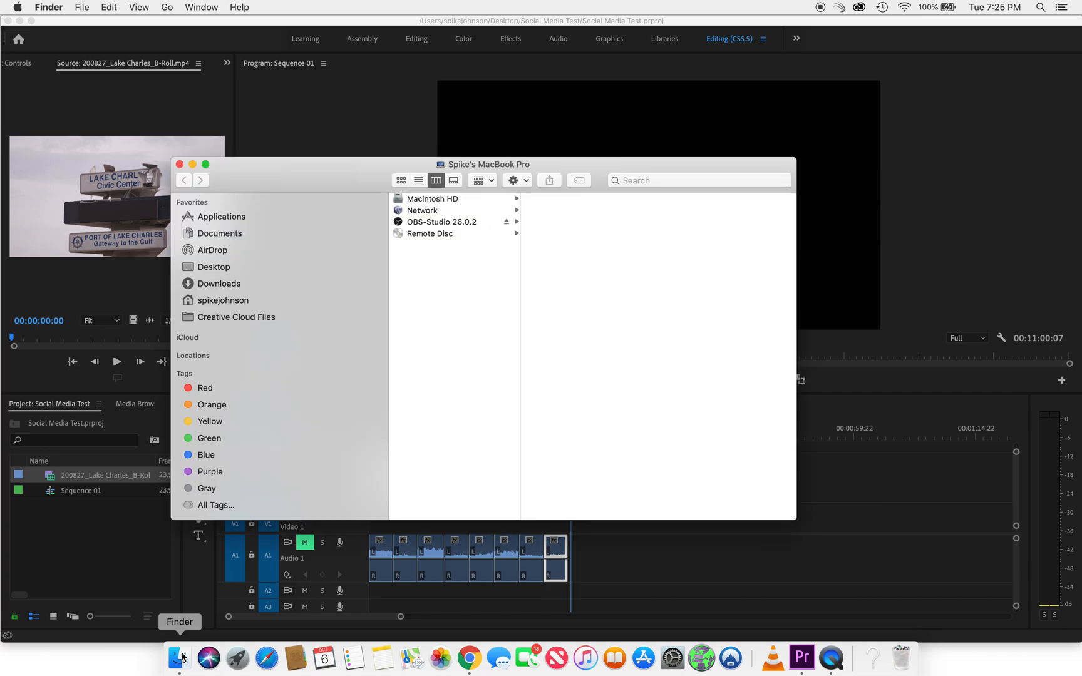
left_click(231, 270)
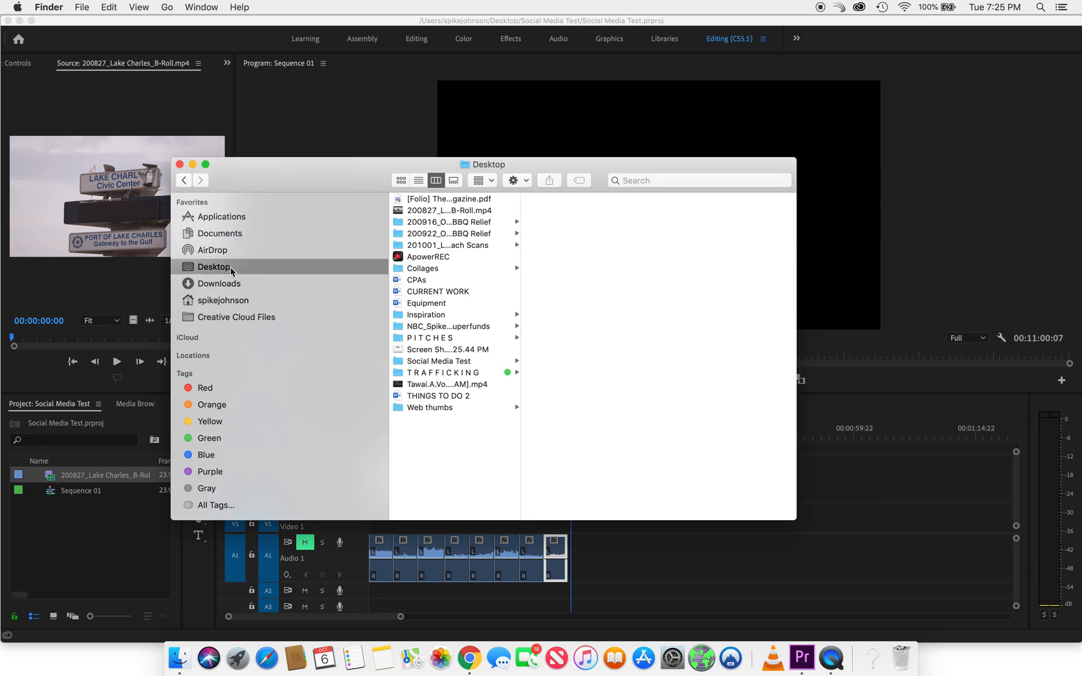
left_click(430, 363)
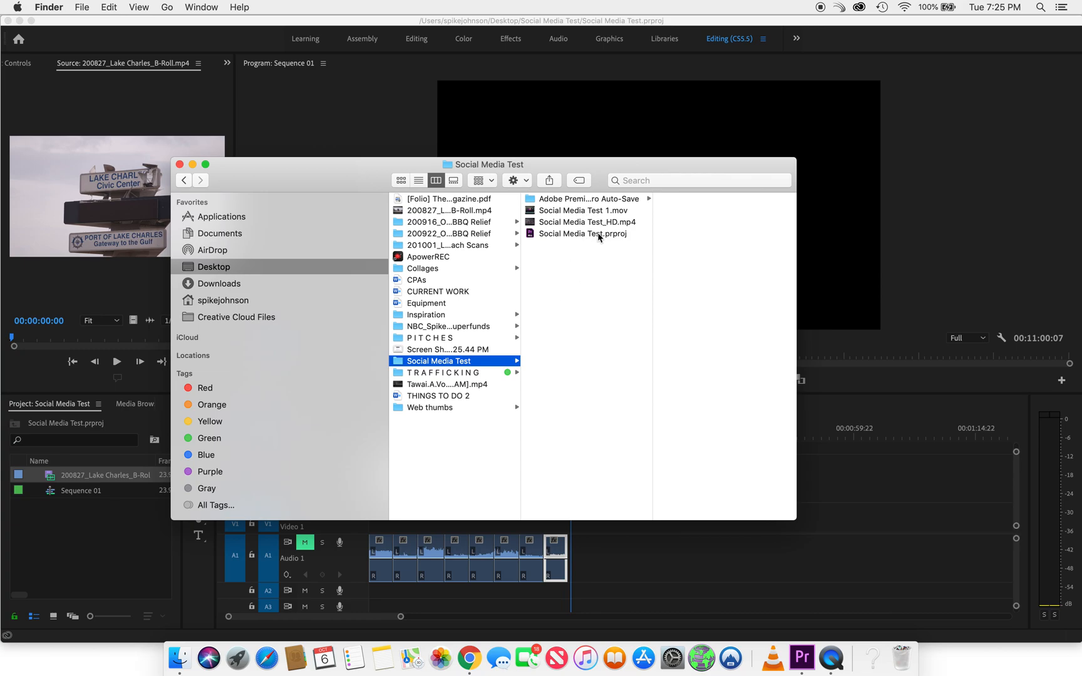
left_click(615, 228)
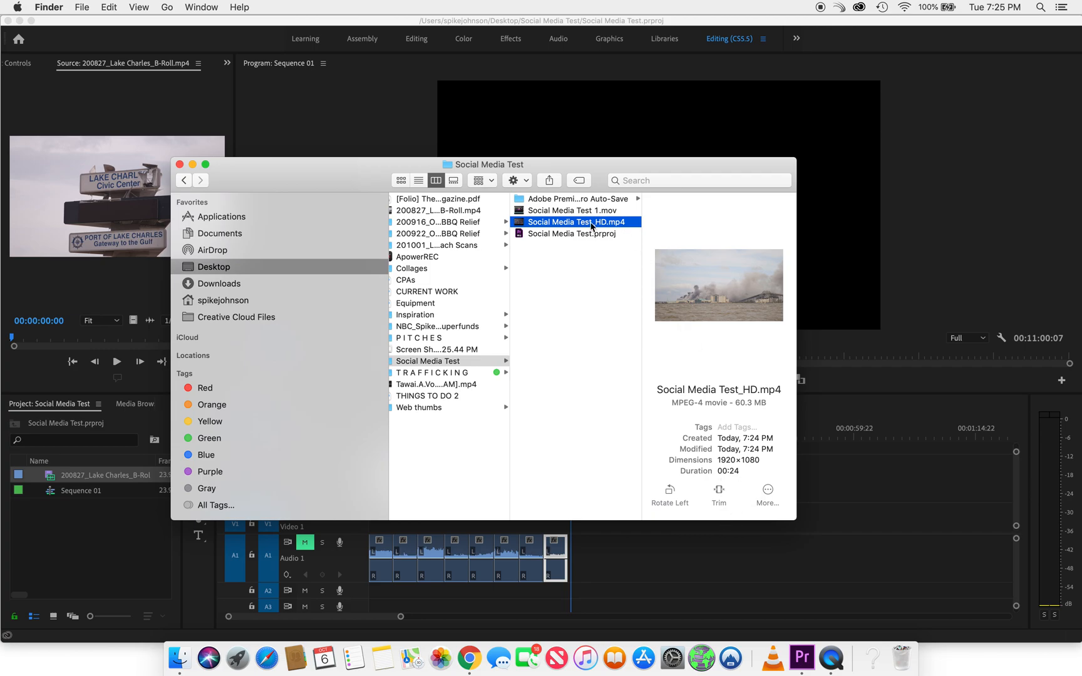
Preview the exported video, and close the Finder window to return to Premiere Pro
key("space")
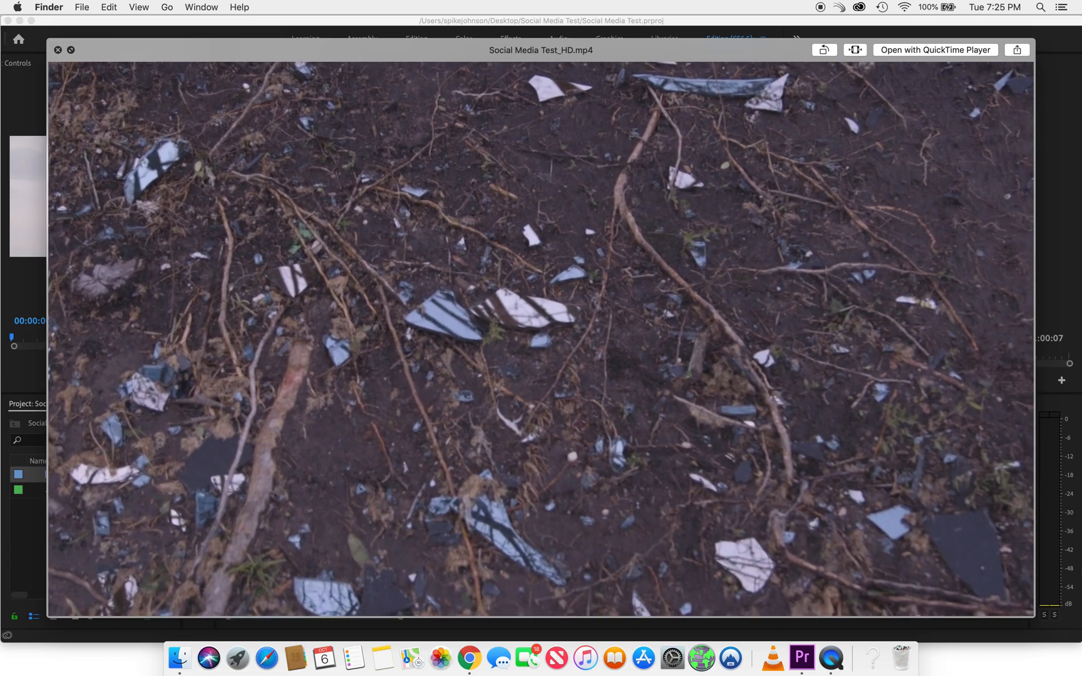
mouse_move(995, 460)
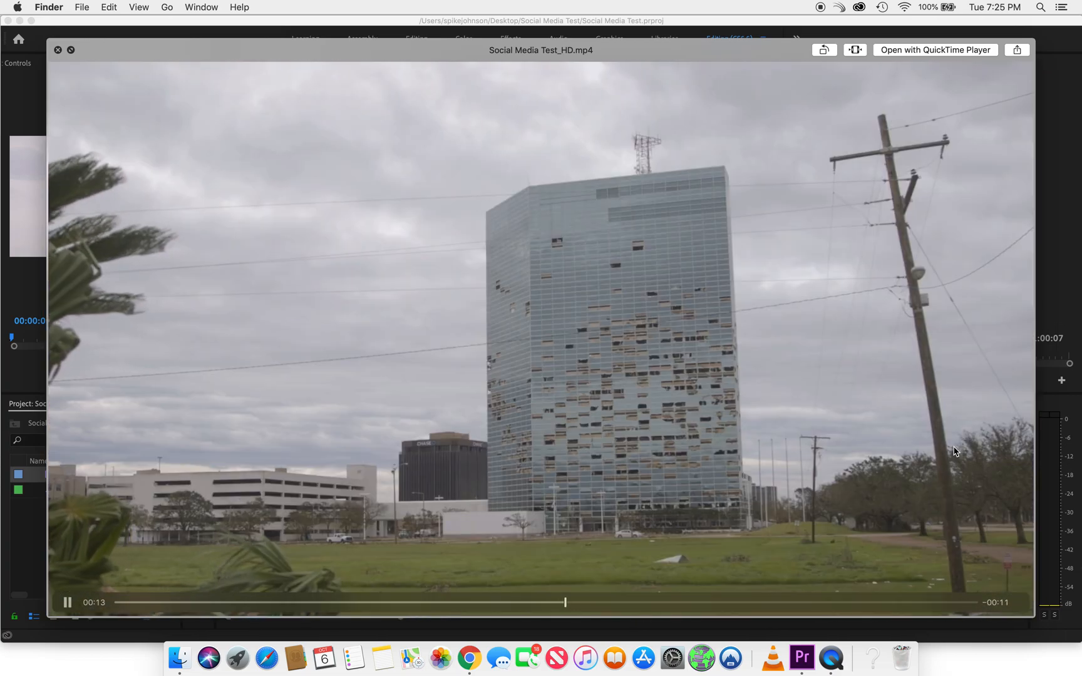
left_click(58, 50)
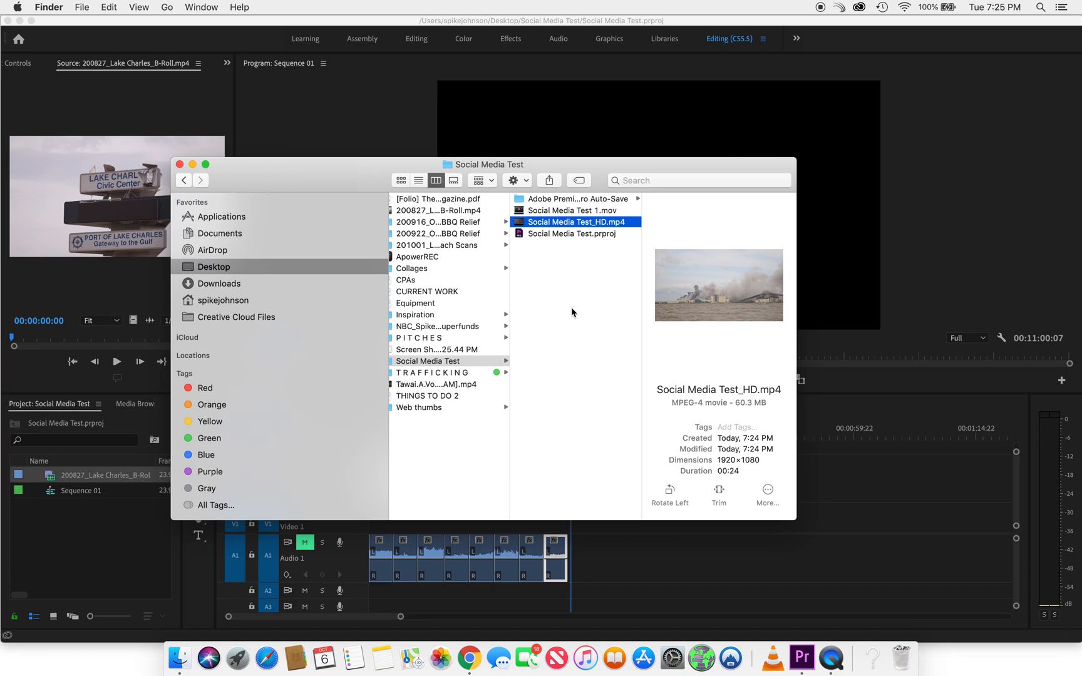
left_click(180, 165)
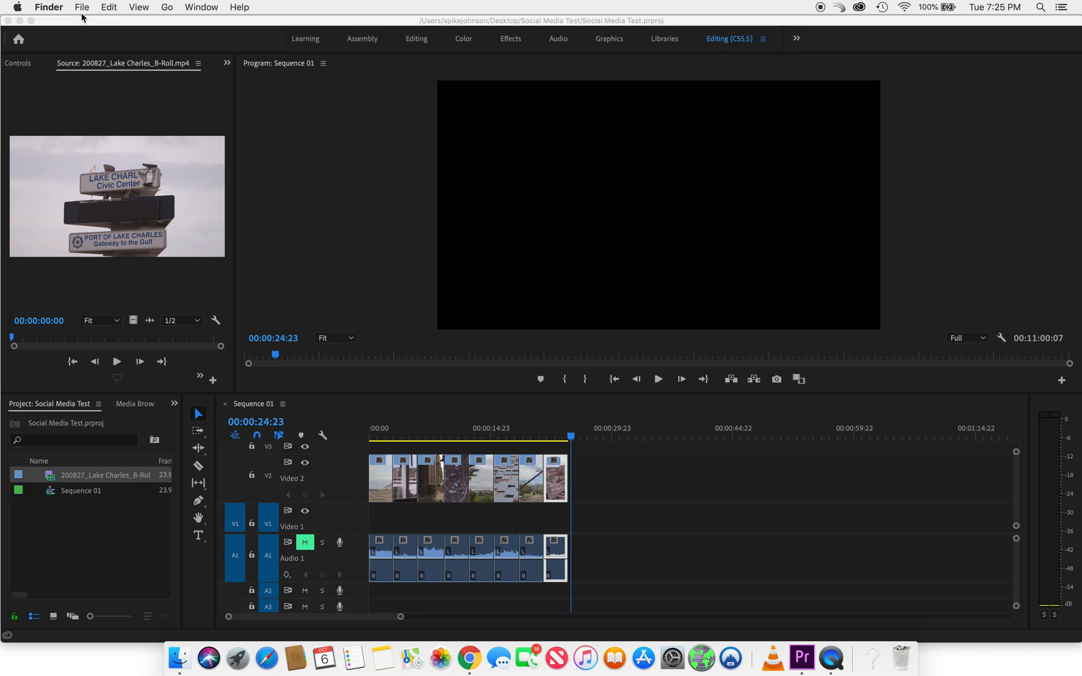
left_click(803, 658)
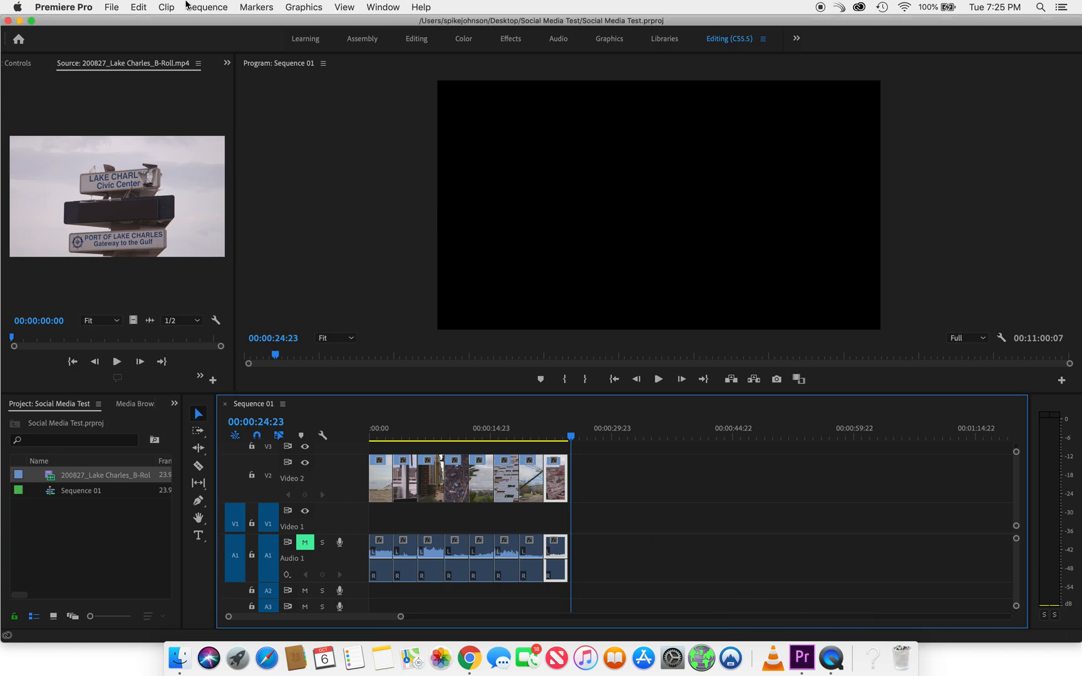
Open the export settings for the sequence and shorten the export range to end just past the last clip, about 25 seconds
left_click(108, 8)
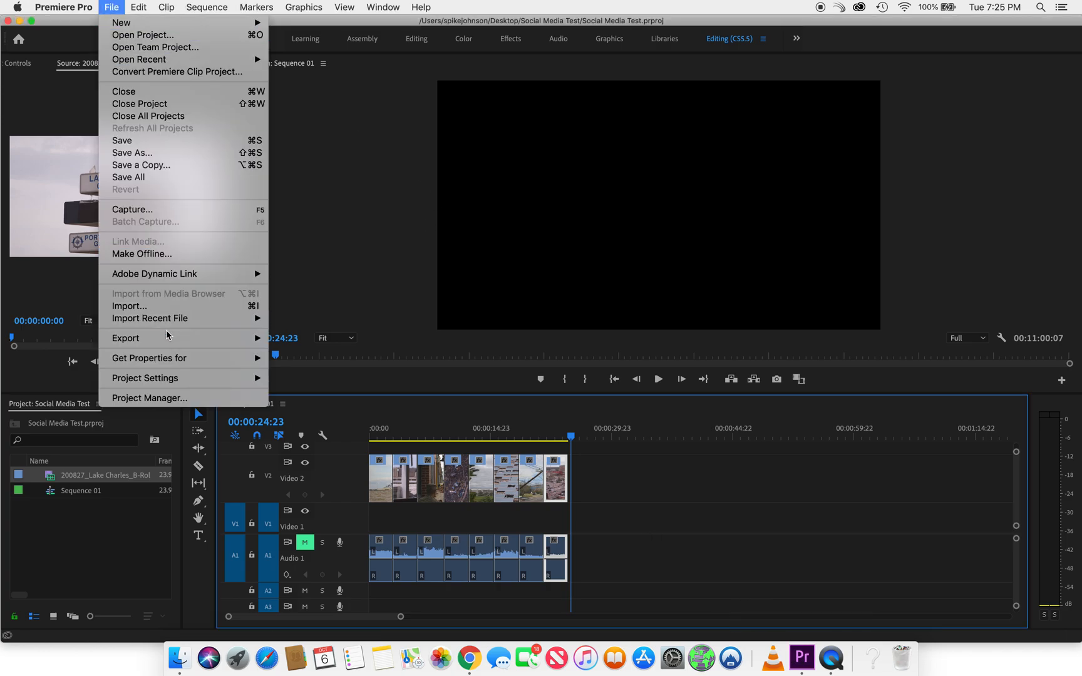
mouse_move(226, 338)
left_click(280, 339)
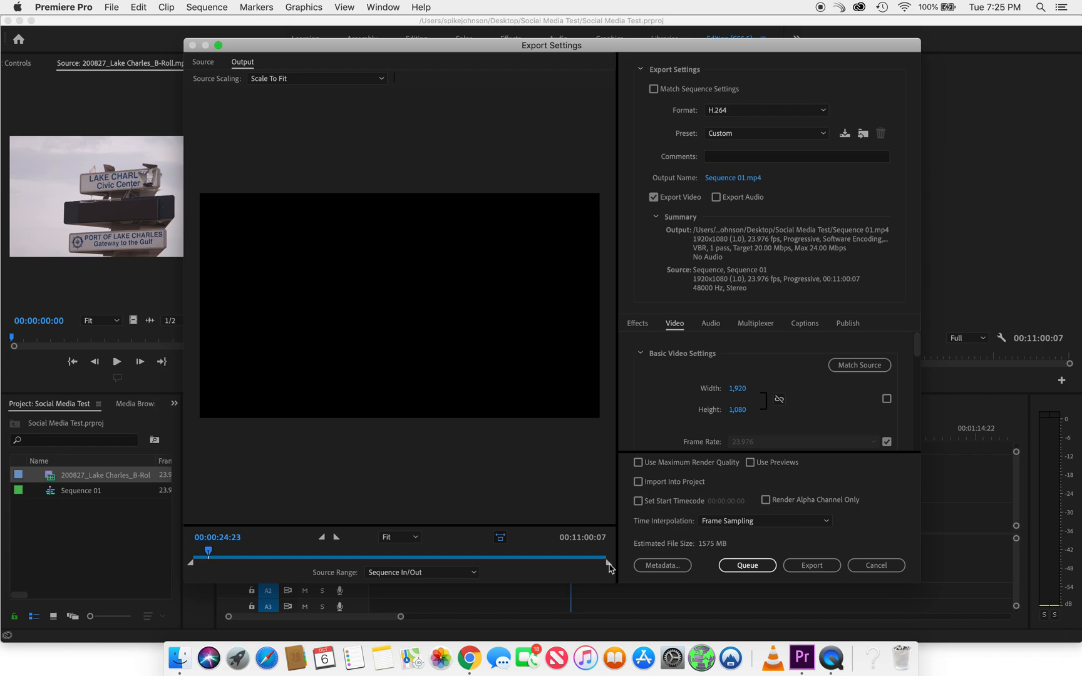
left_click_drag(607, 563, 208, 568)
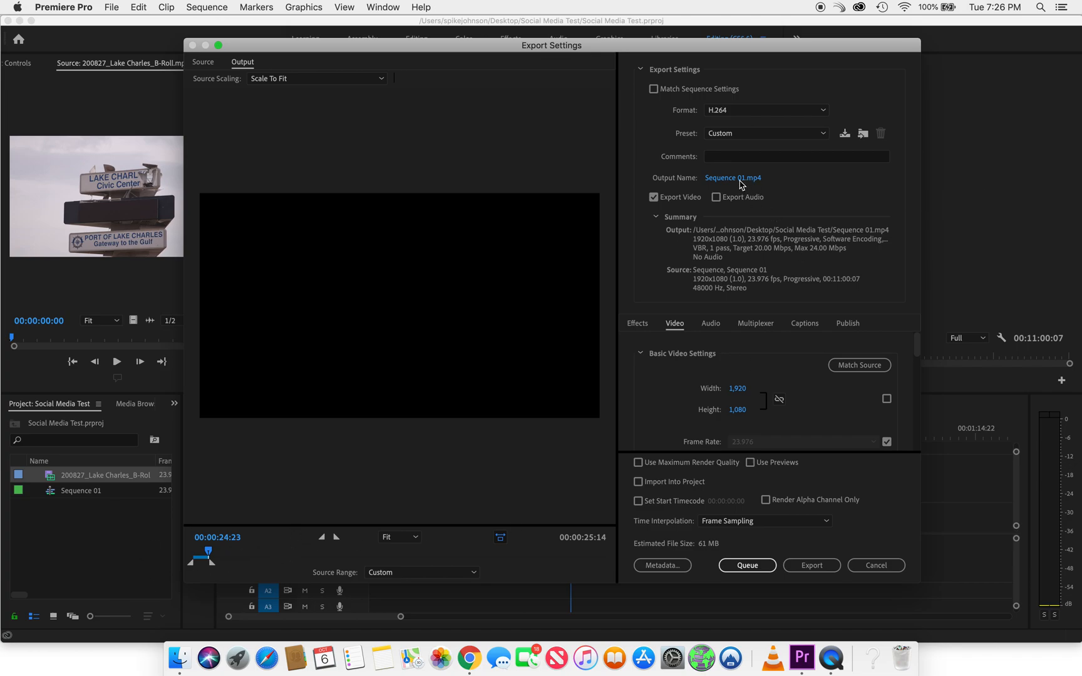
Apply the Mobile Device 1080p HD preset to the H.264 export
left_click(740, 135)
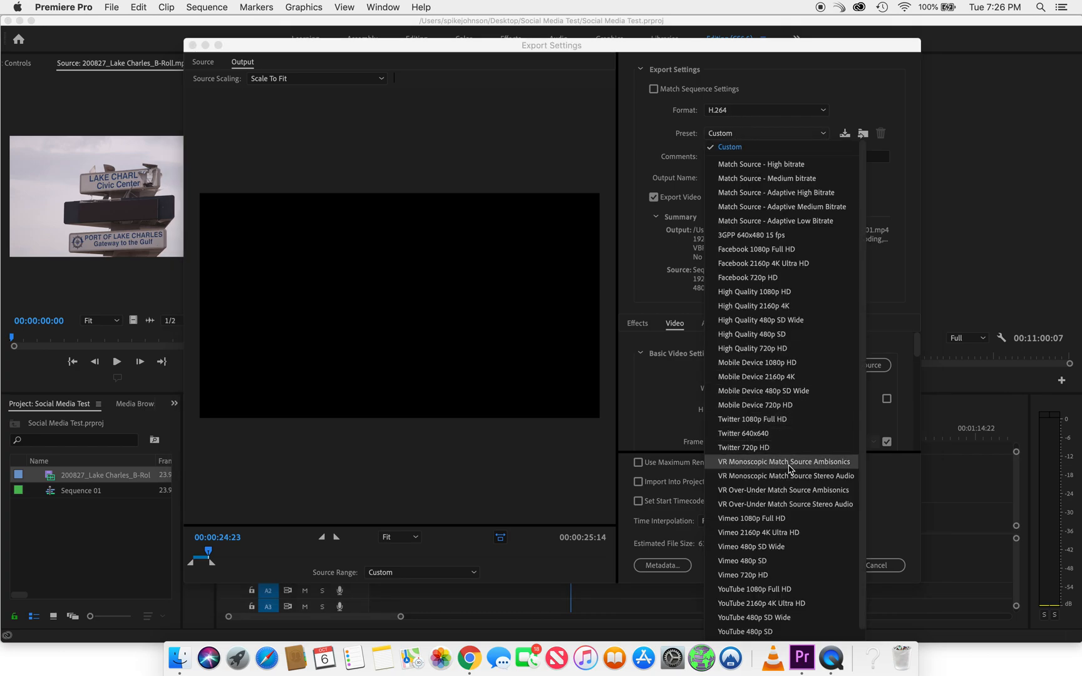
scroll(790, 402, "down", 1)
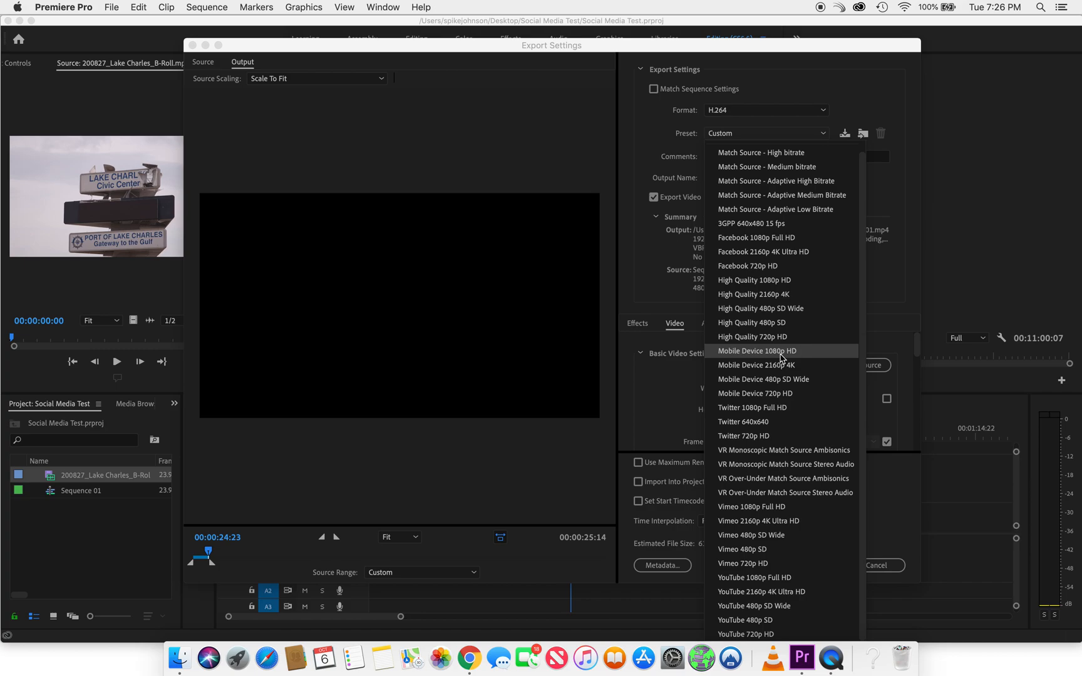
left_click(783, 359)
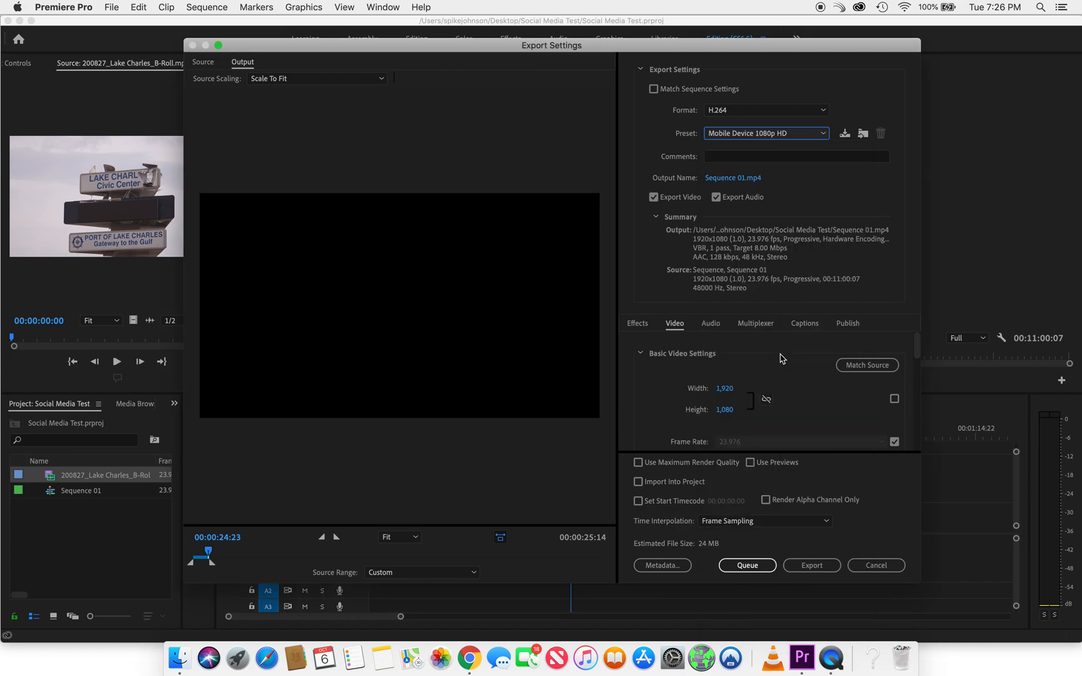
Name the export output Social Media Test_Mobile and save it in the Social Media Test folder
left_click(717, 179)
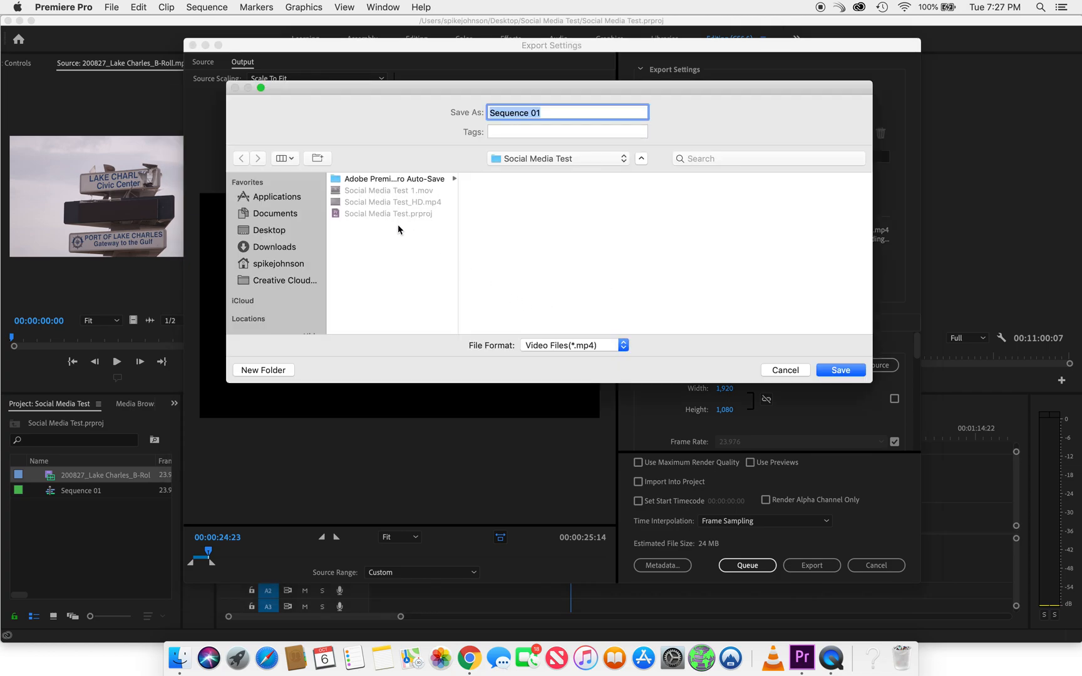
left_click(412, 203)
left_click(592, 118)
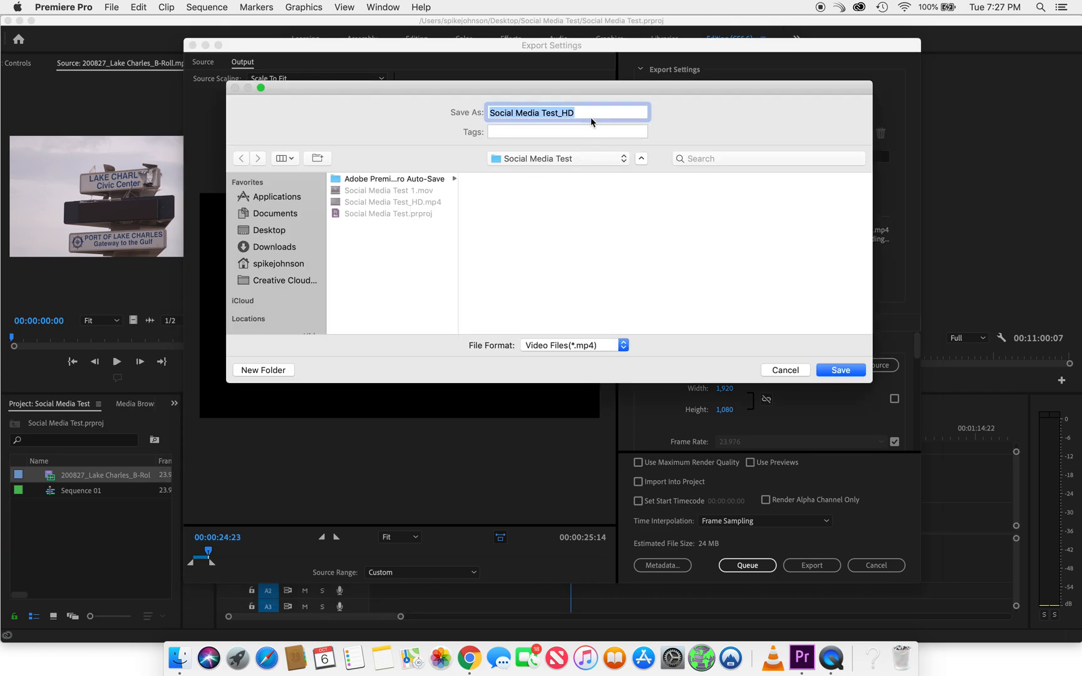
key("Right")
key("BackSpace")
key("BackSpace")
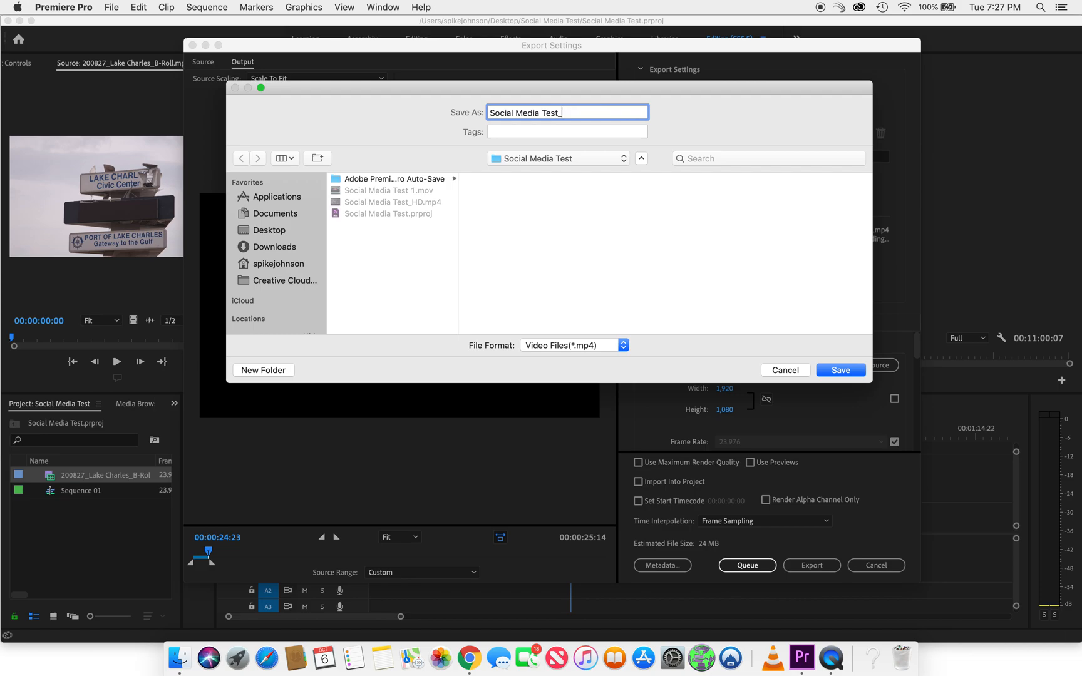
type("Mobiler")
left_click(831, 371)
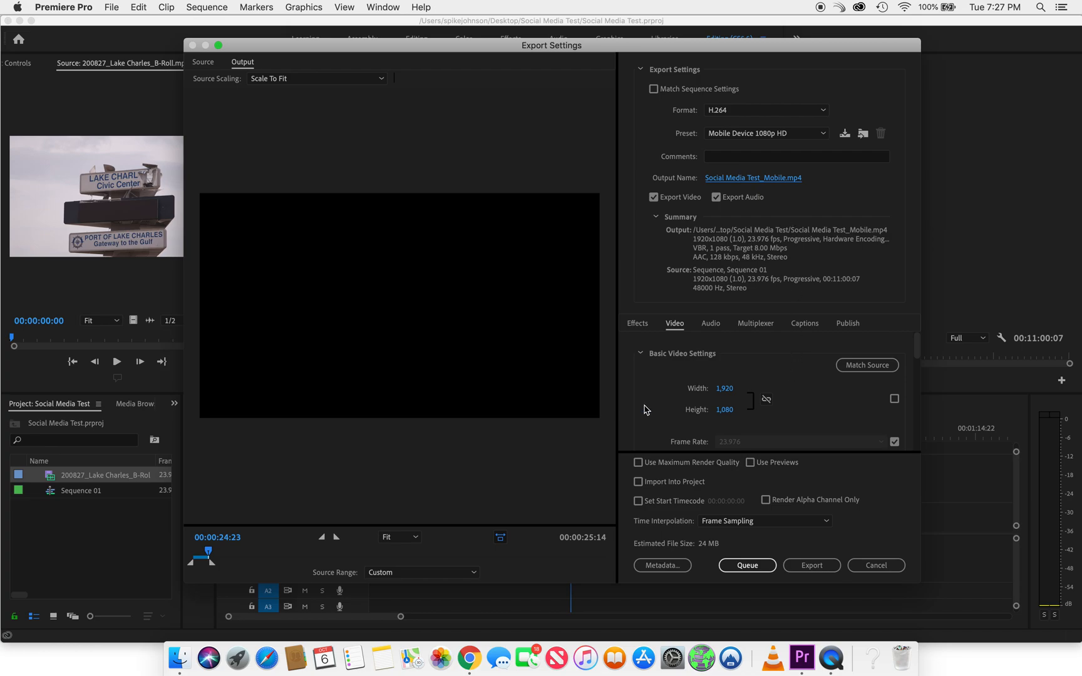
Exclude audio from the mobile version, check its video settings, and export it
left_click(715, 198)
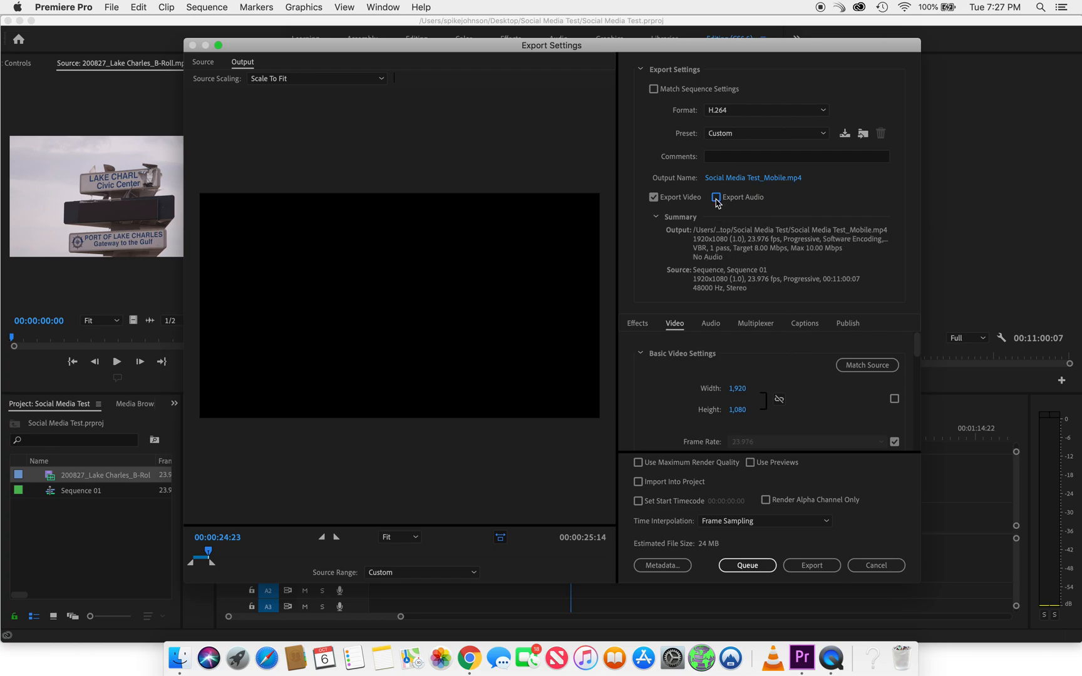
scroll(648, 427, "down", 1)
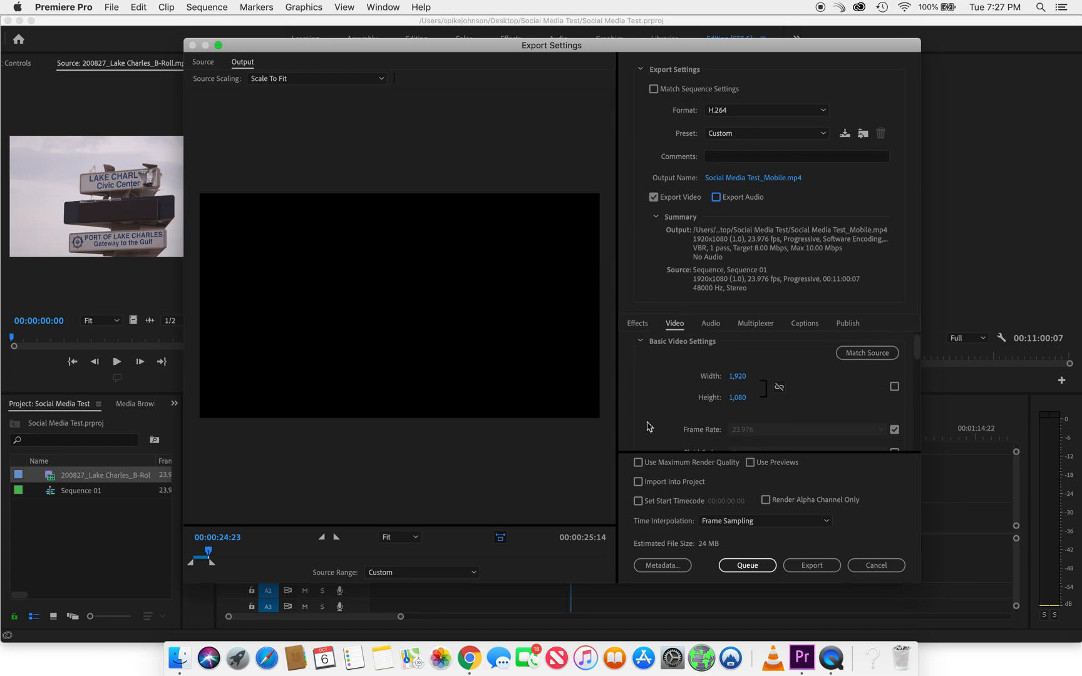
left_click(808, 565)
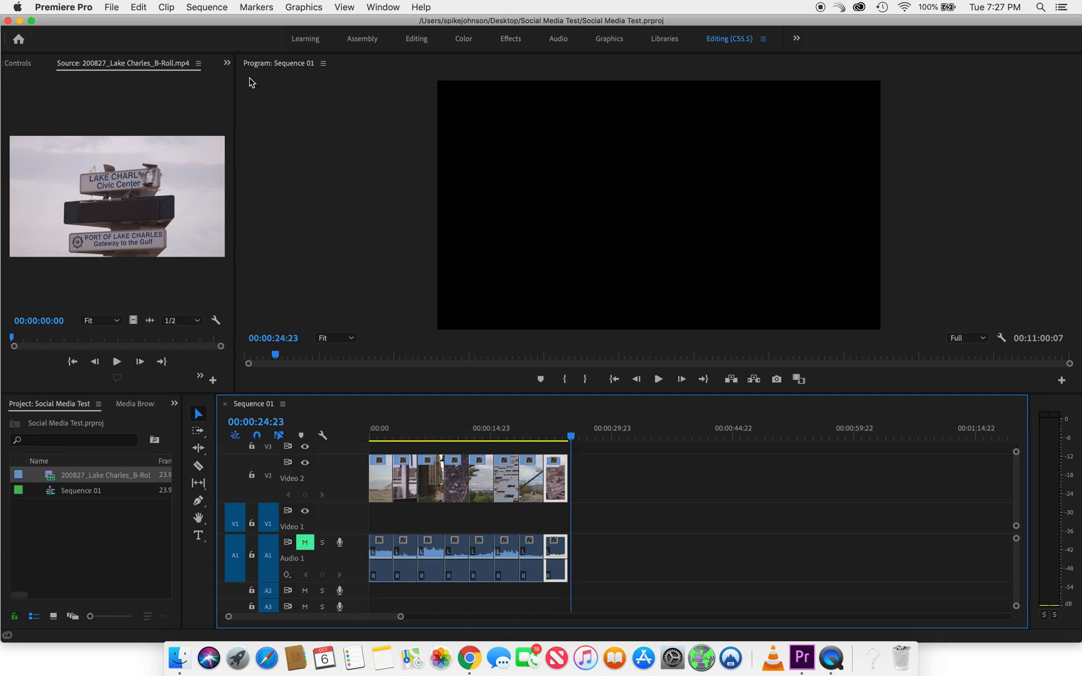
Switch to Finder, select Social Media Test_Mobile.mp4 in the Desktop's Social Media Test folder, and preview it
left_click(179, 657)
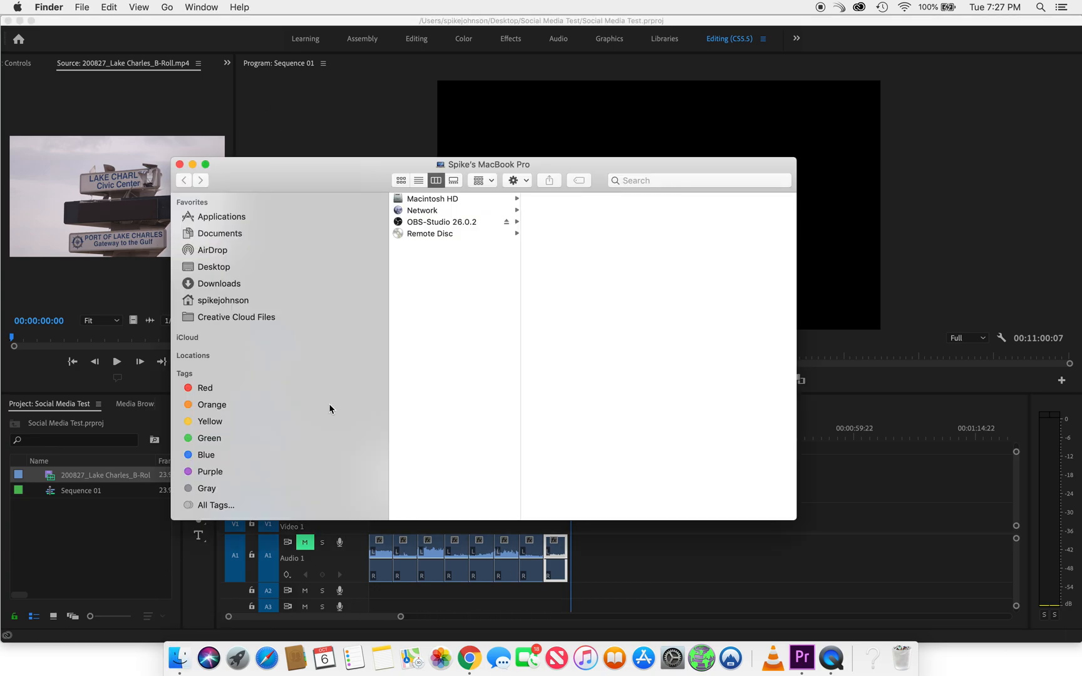
left_click(228, 265)
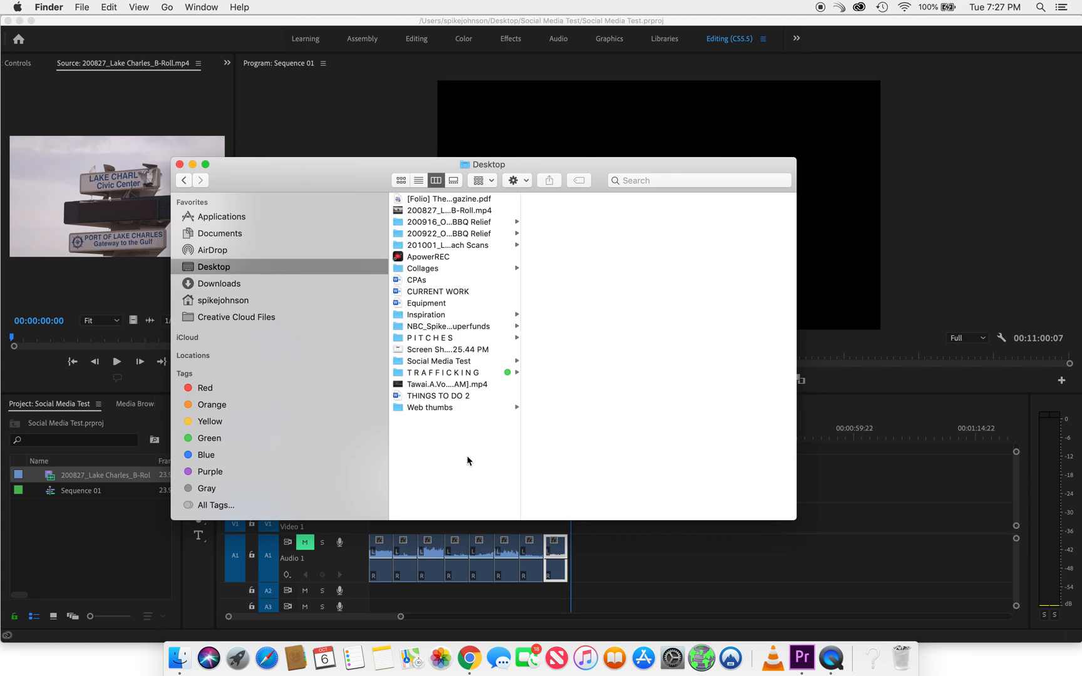
left_click(466, 362)
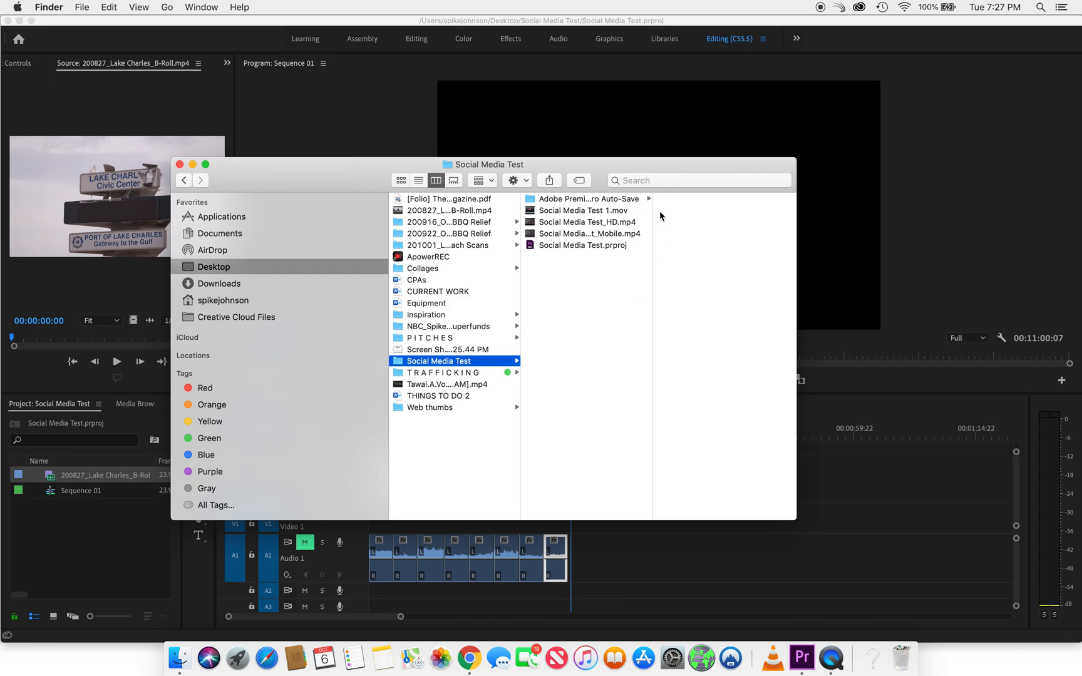
left_click(619, 236)
left_click_drag(642, 231, 747, 234)
key("space")
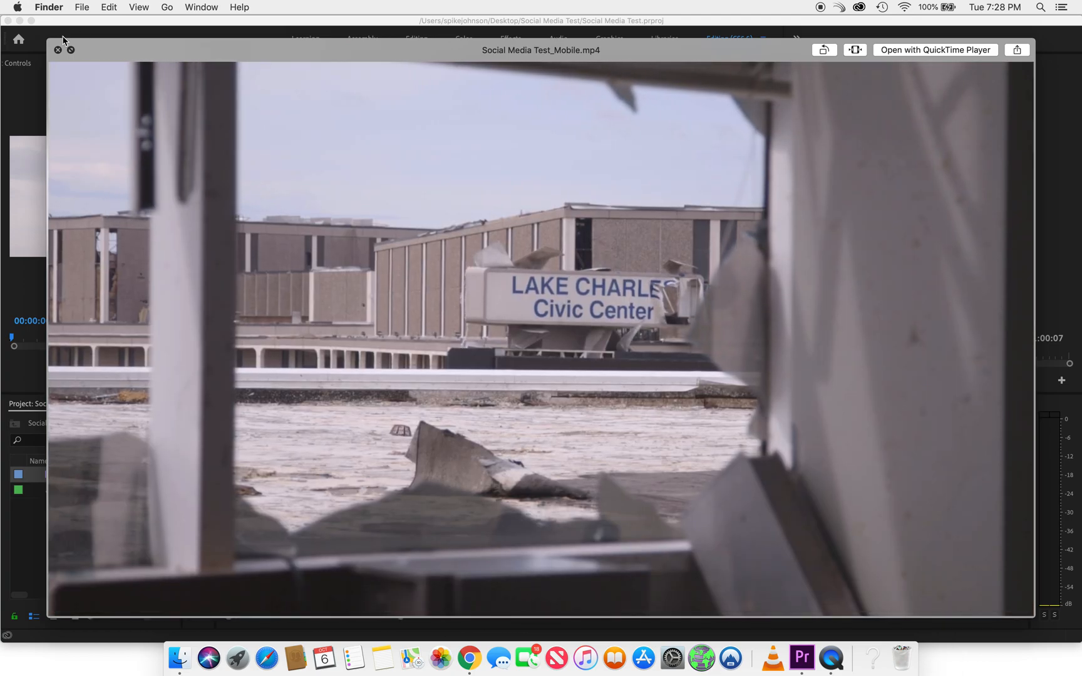
key("space")
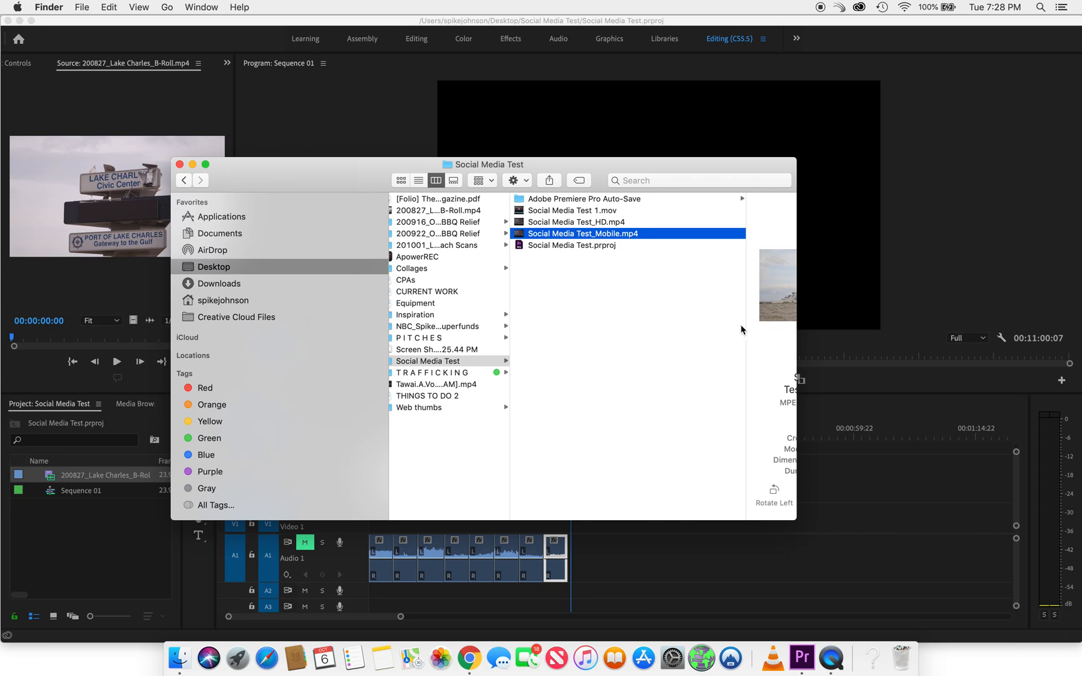
Compare the file details of Social Media Test_Mobile.mp4 and Social Media Test_HD.mp4, and close the Finder window
key("Left")
left_click(676, 233)
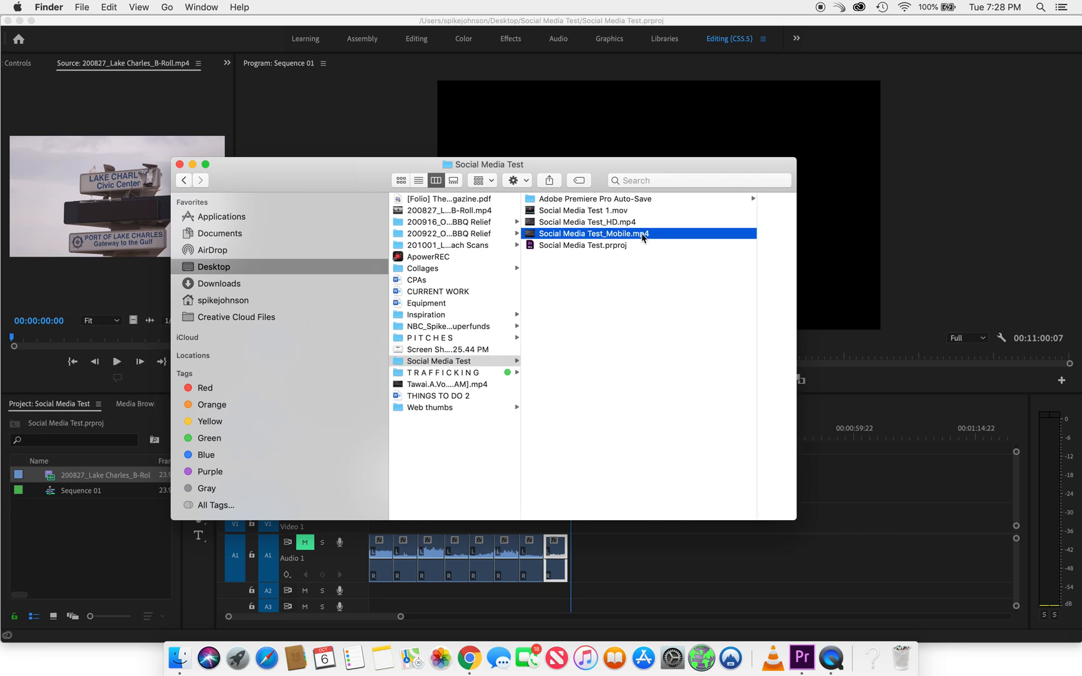
left_click_drag(684, 166, 679, 168)
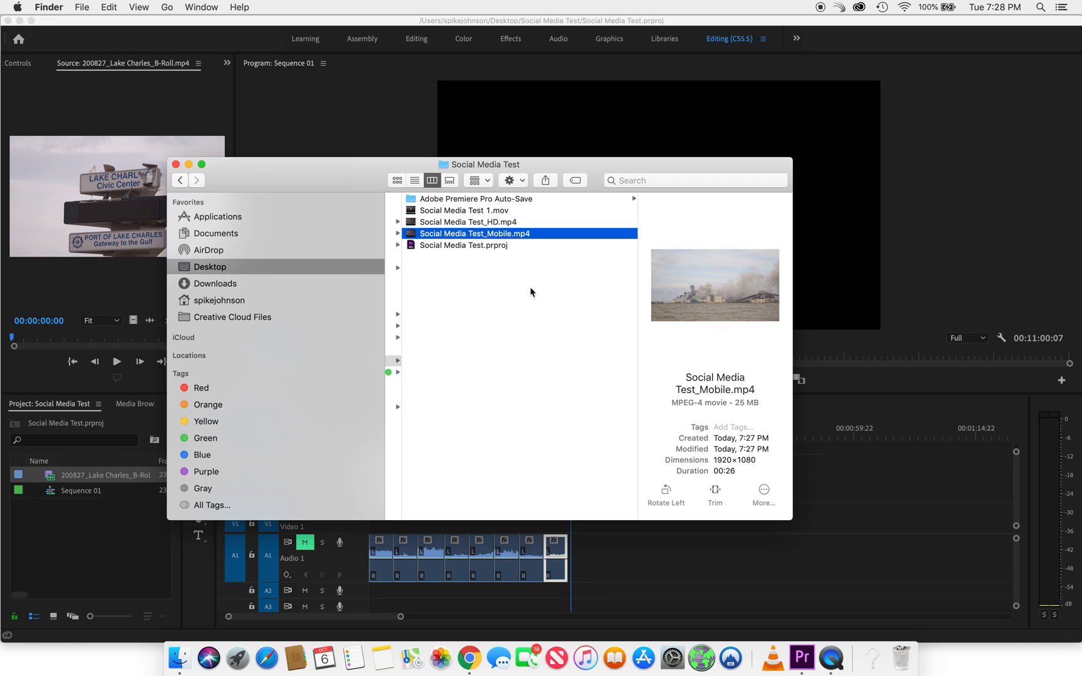
left_click(505, 223)
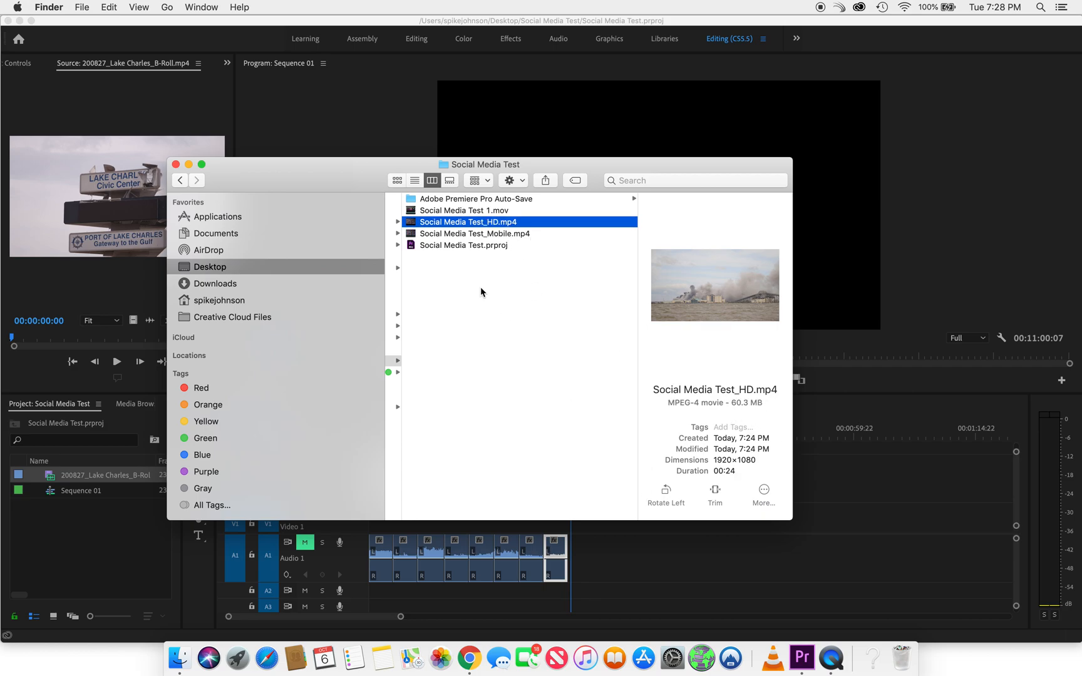
left_click(176, 164)
Back in Premiere Pro, enlarge the timeline area and move all clips from Video 2 down to Video 1
left_click(546, 399)
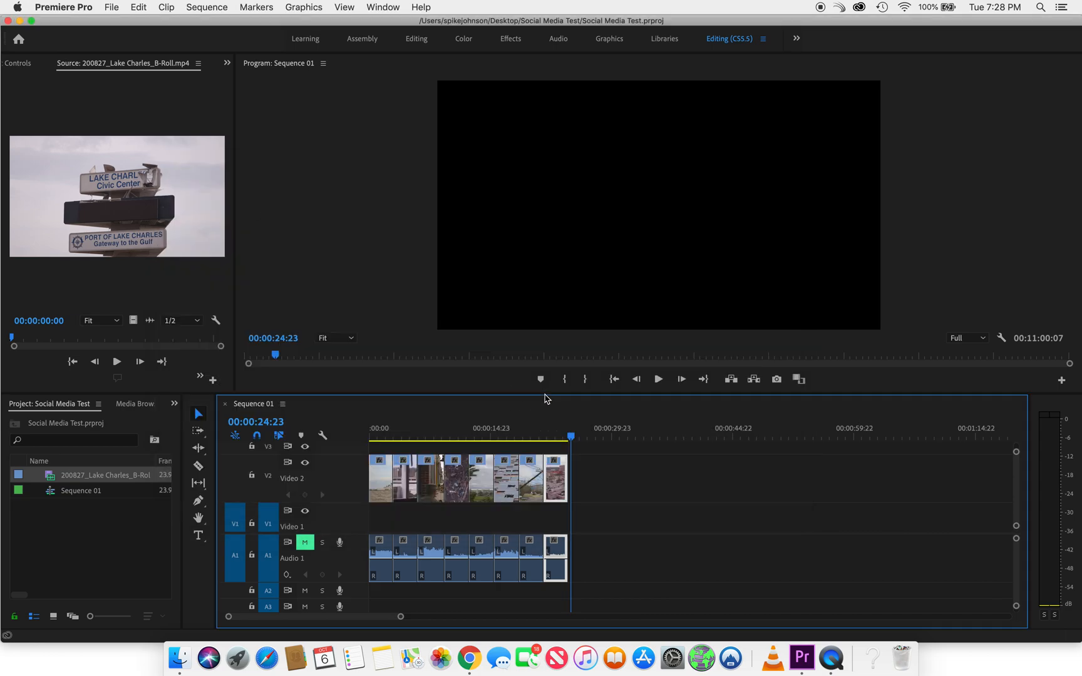
left_click_drag(545, 377, 557, 287)
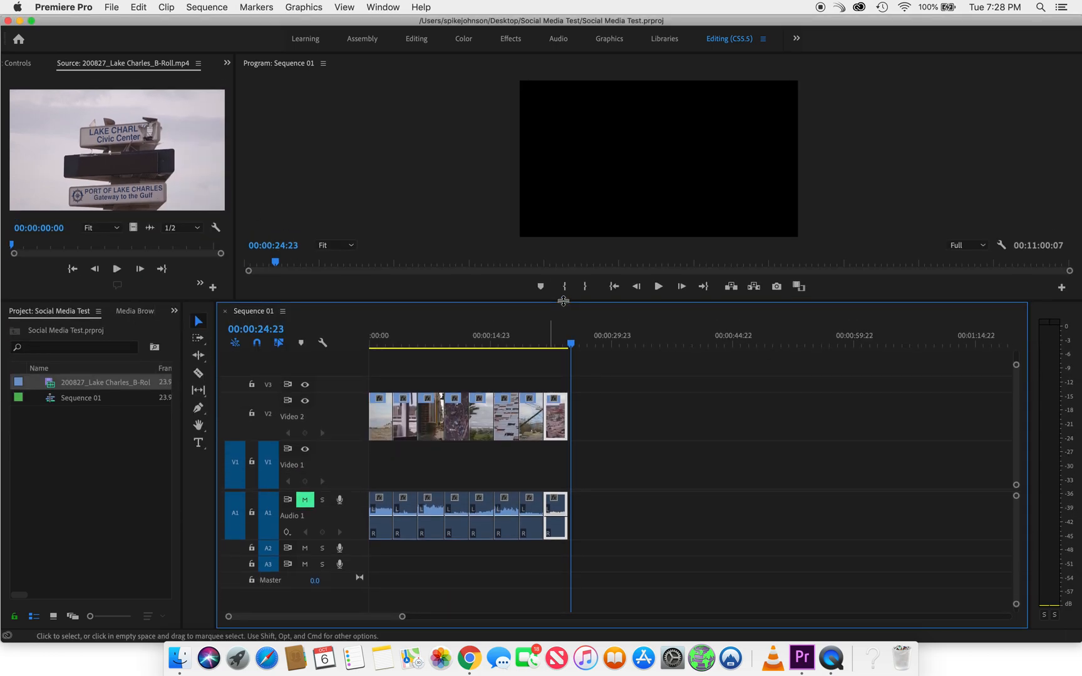
left_click_drag(597, 422, 382, 469)
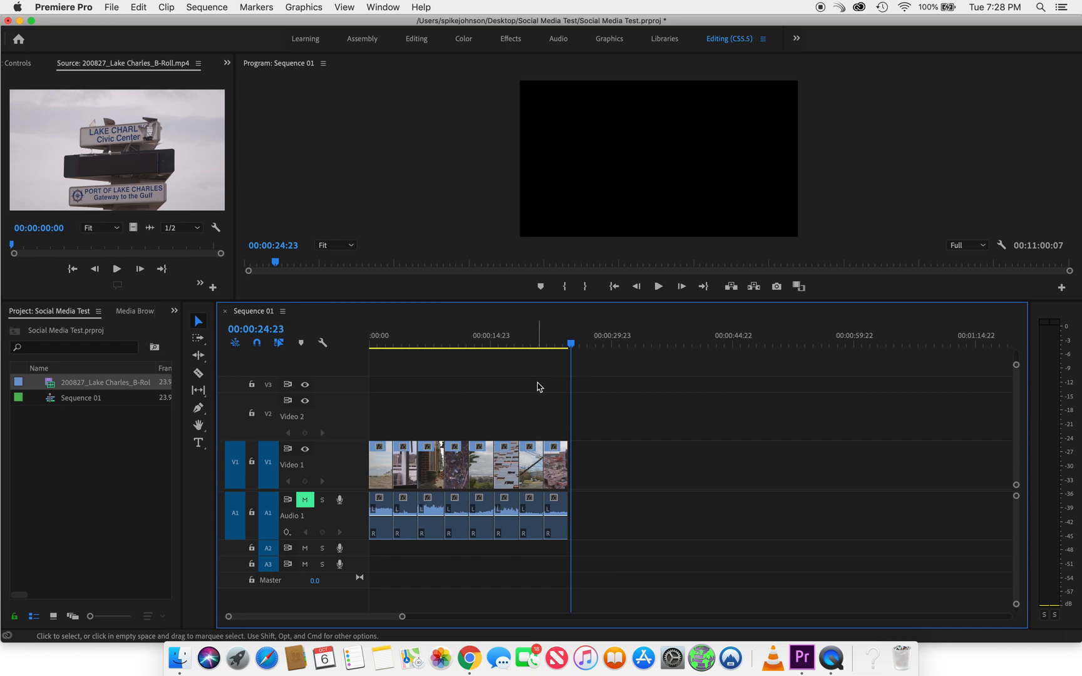
Move the seventh clip up to Video 2 so it overlaps the end of the sixth, and close the gap before the last clip
left_click(561, 471)
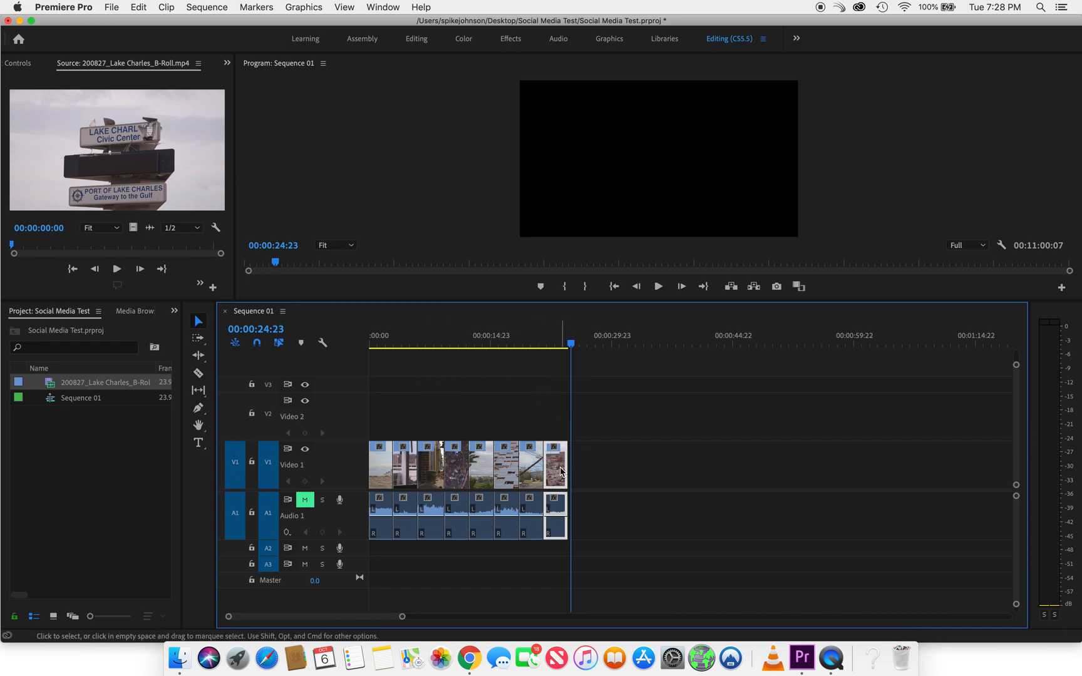
left_click_drag(531, 466, 521, 424)
key("equal")
key("equal")
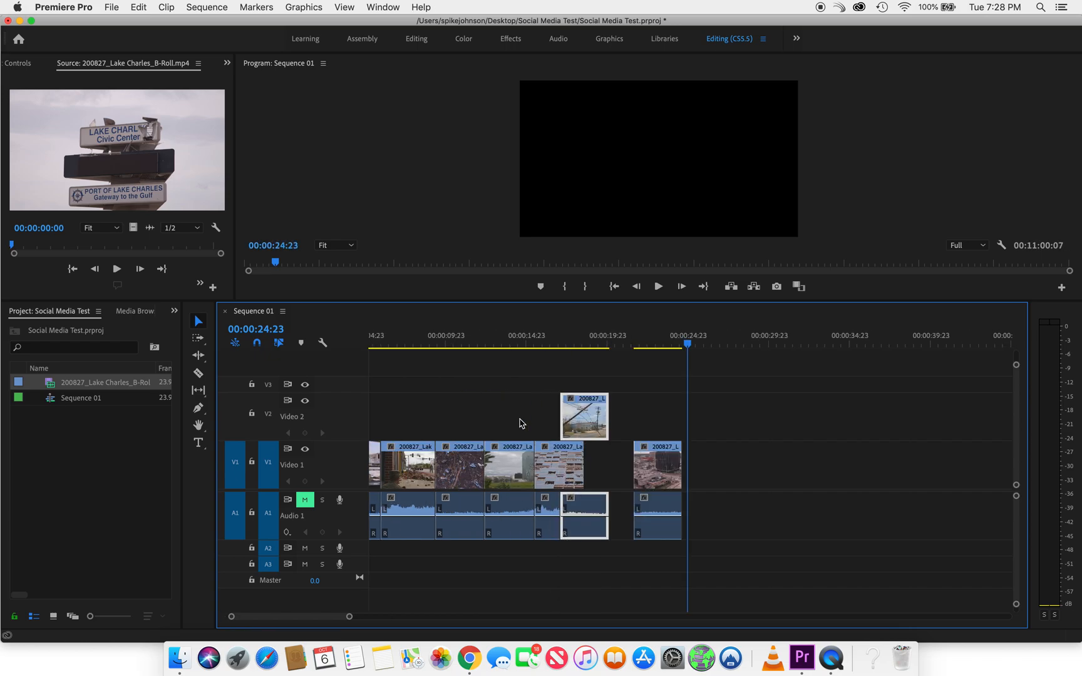
left_click_drag(609, 480, 563, 479)
Play back the sequence through the overlapping seventh clip into the last clip
left_click_drag(411, 337, 387, 337)
left_click(403, 337)
key("space")
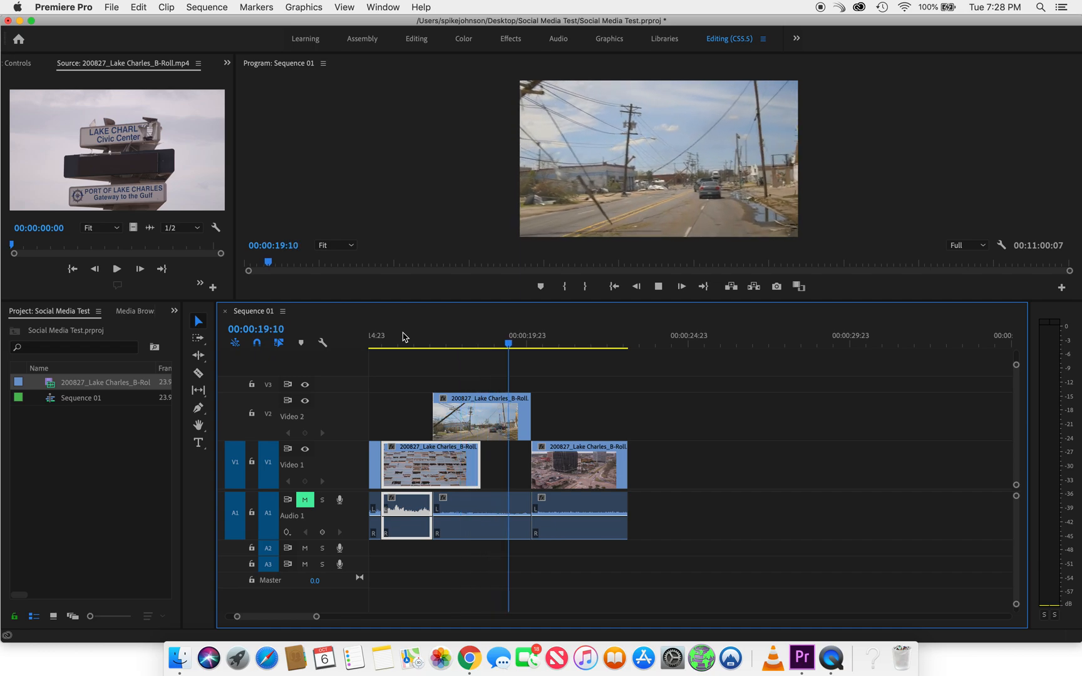
key("space")
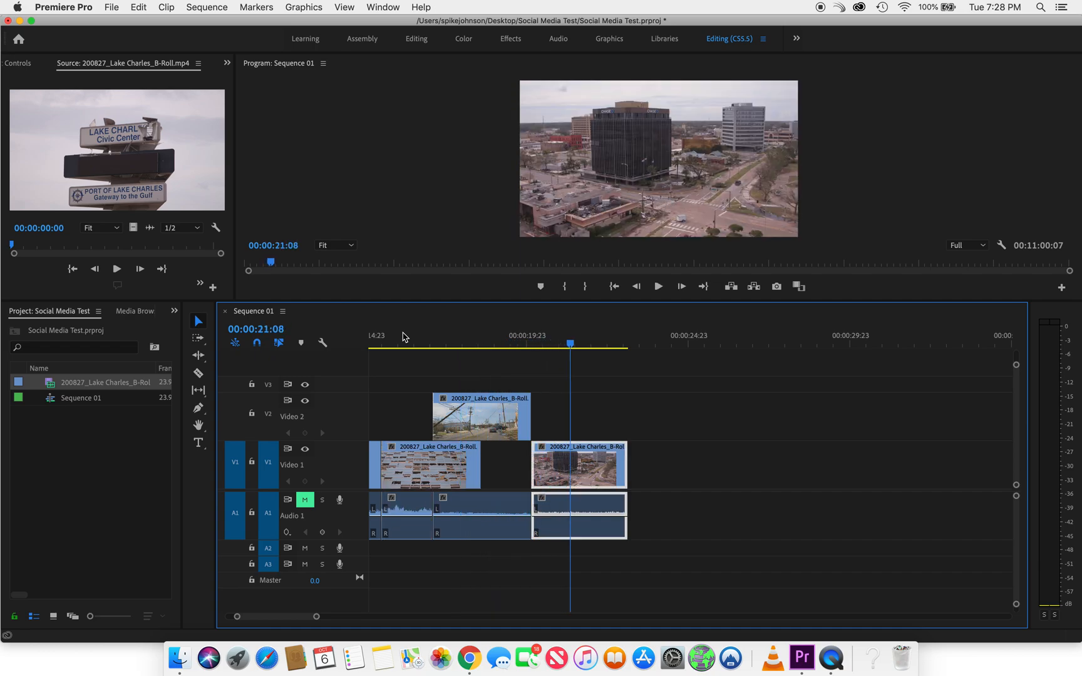
Move the second clip's audio to Audio 2, unlink it from its video, and extend it under the neighbouring clips at both ends
key("minus")
key("minus")
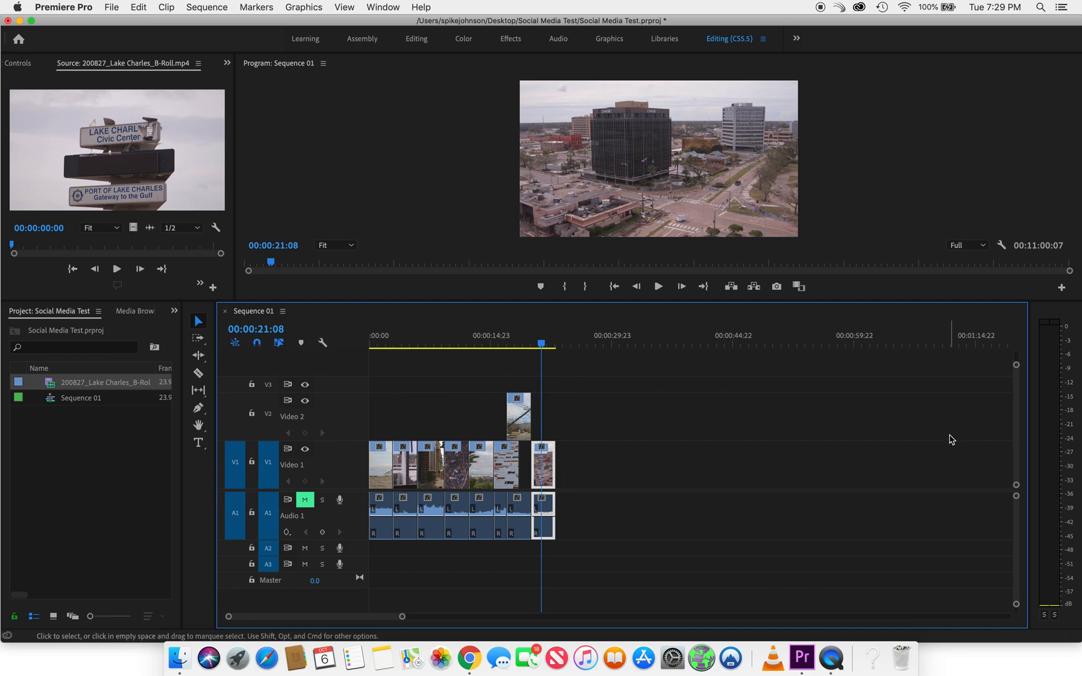
left_click_drag(410, 533, 403, 554)
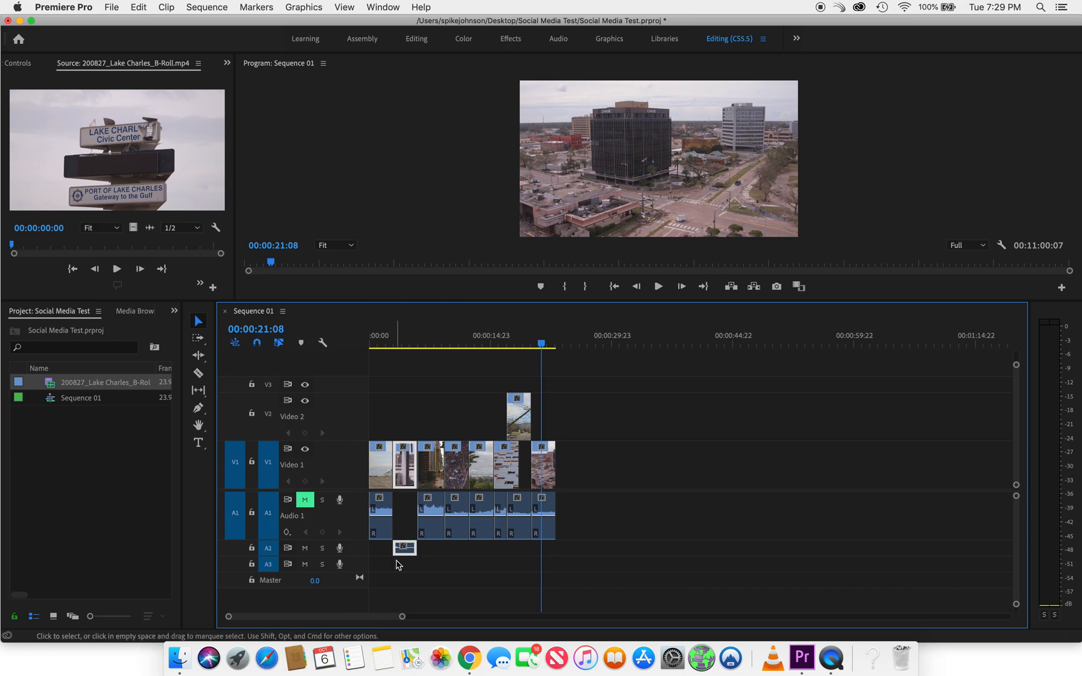
right_click(404, 469)
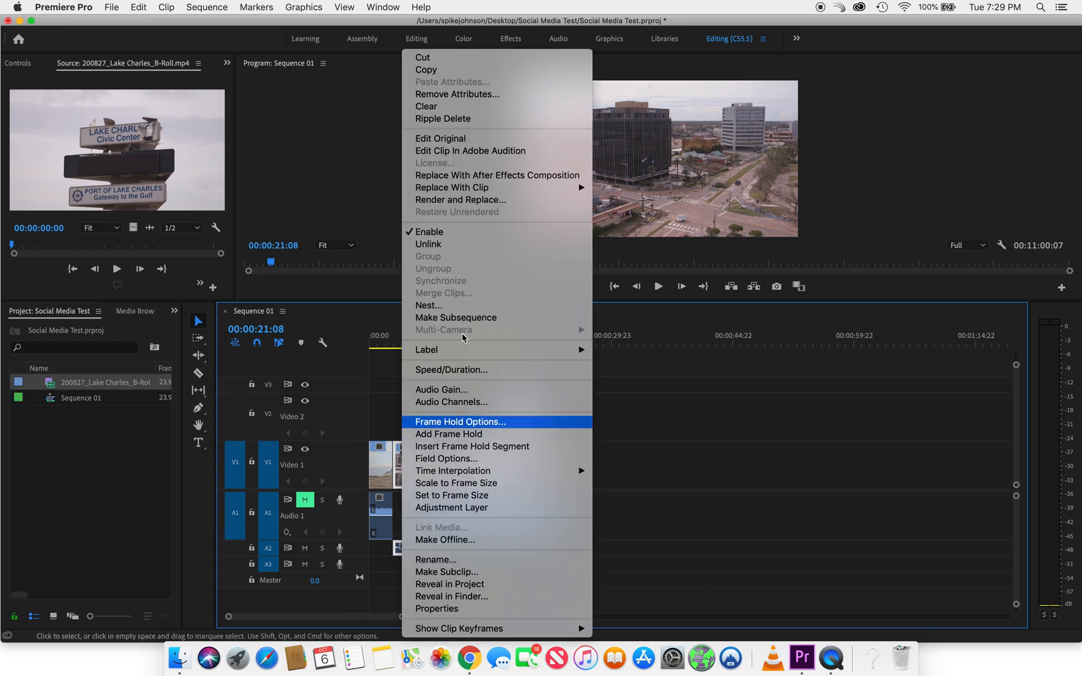
left_click(451, 245)
left_click_drag(393, 547, 432, 547)
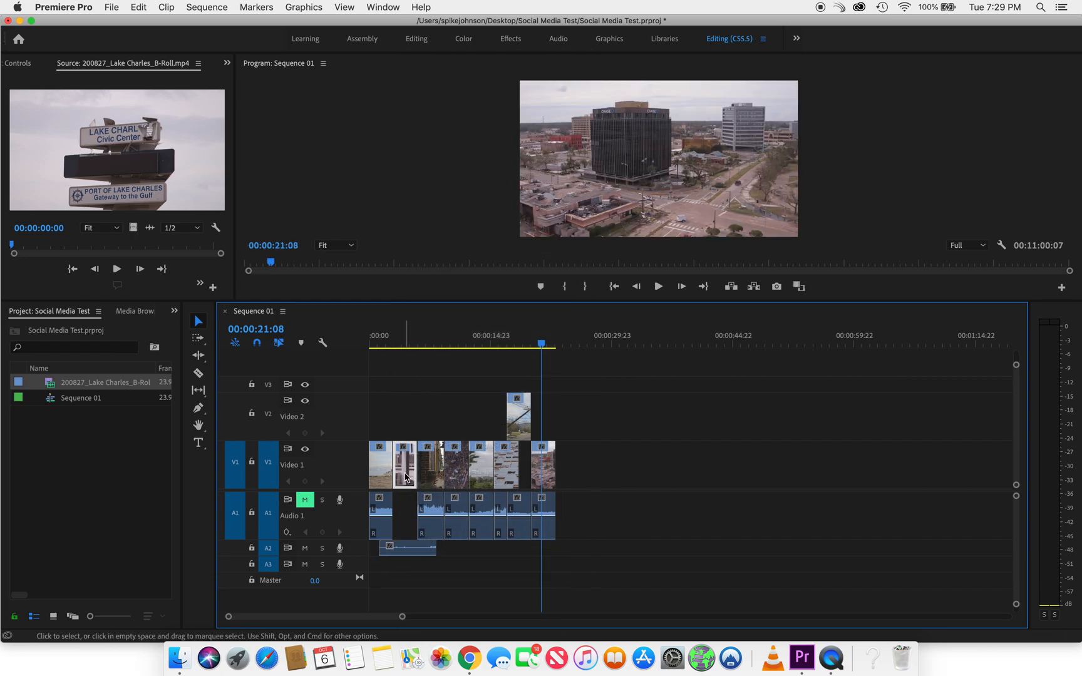
Link the extended audio on Audio 2 to the second video clip again
left_click(410, 552)
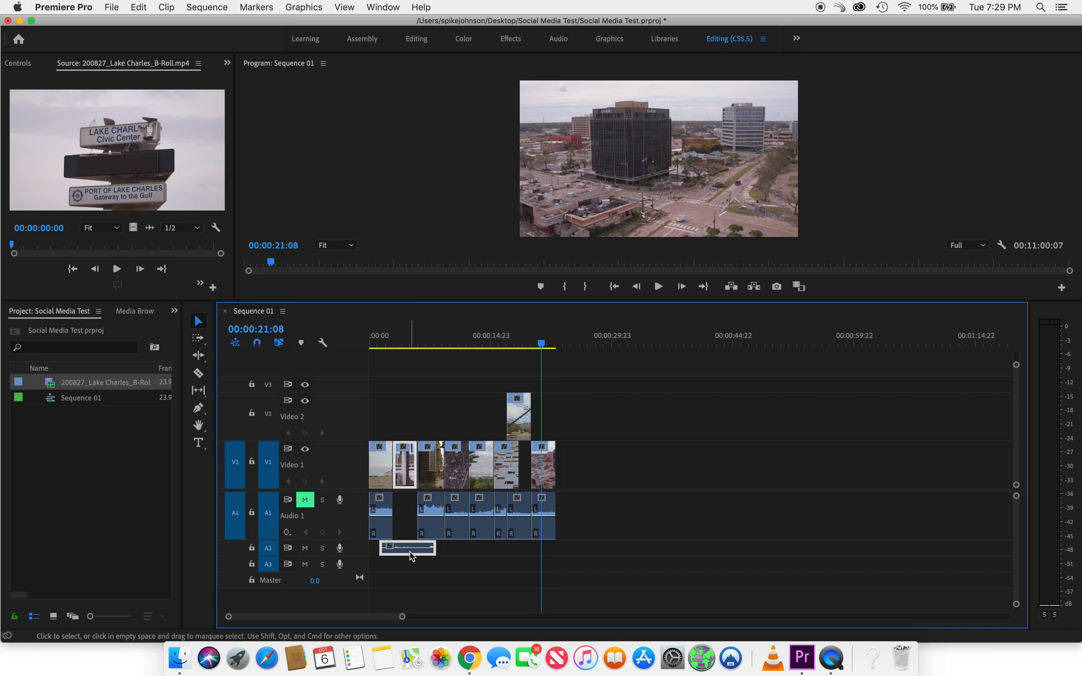
right_click(407, 553)
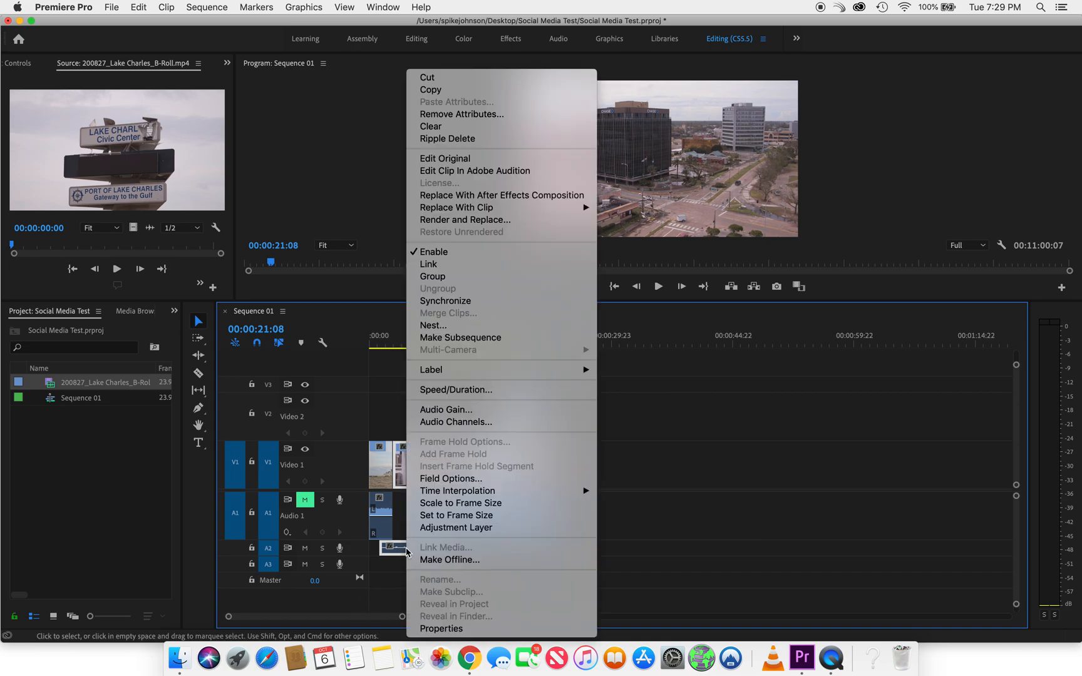
left_click(469, 265)
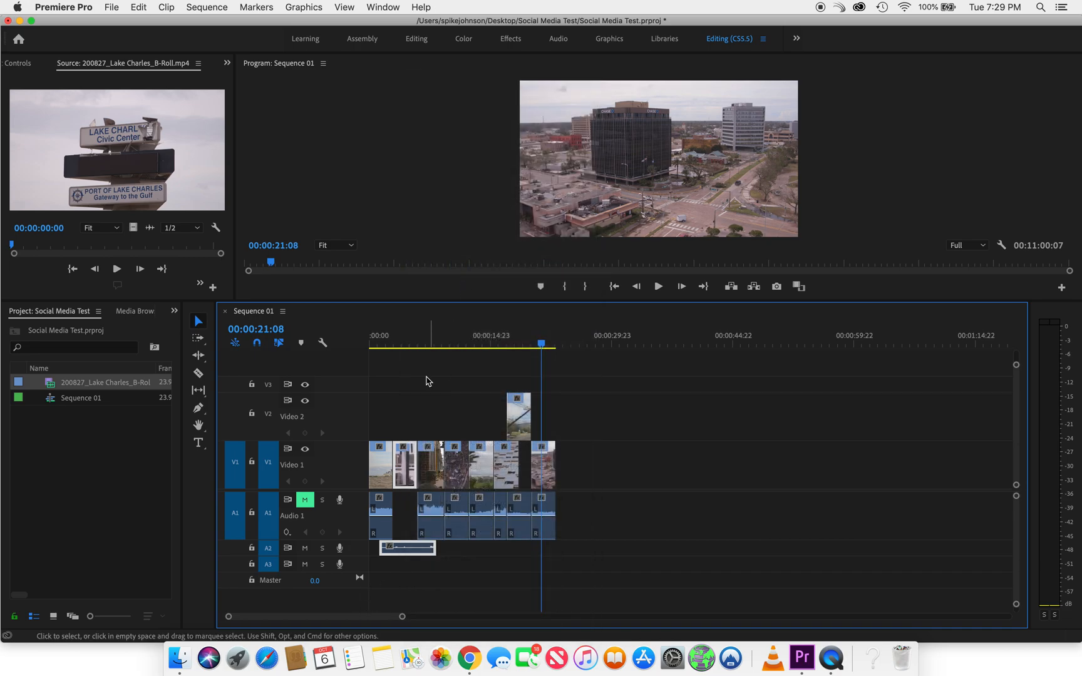
Place the playhead at 00:00:02:03 within the first clip and expand the Audio 2 track to display its waveforms
left_click(408, 341)
key("backslash")
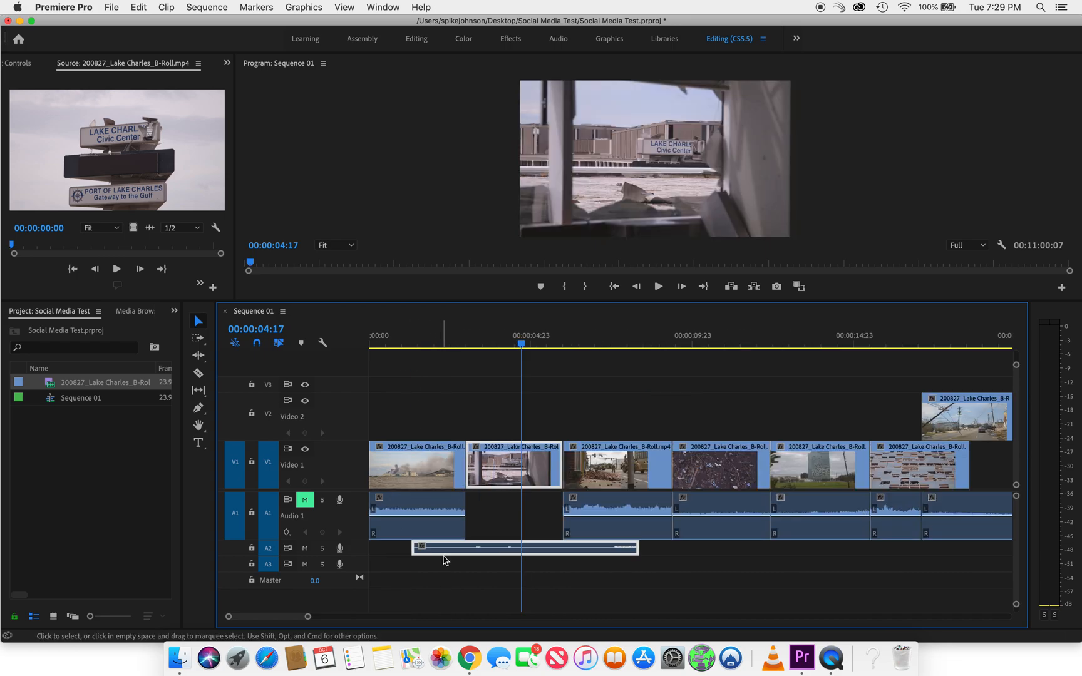
left_click(438, 332)
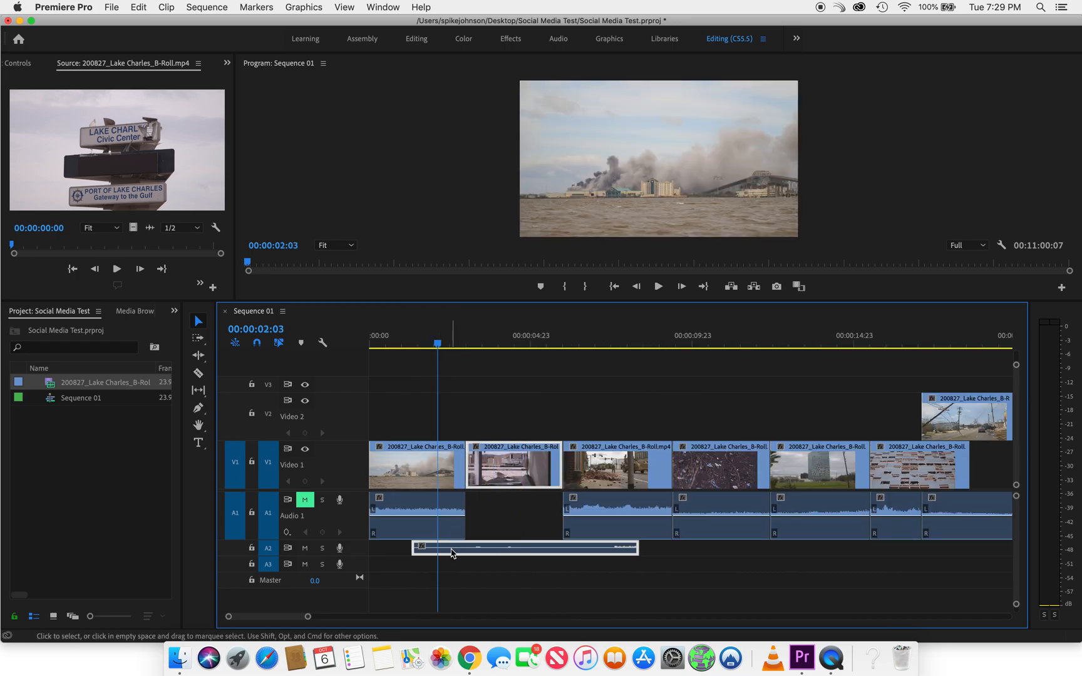
double_click(360, 553)
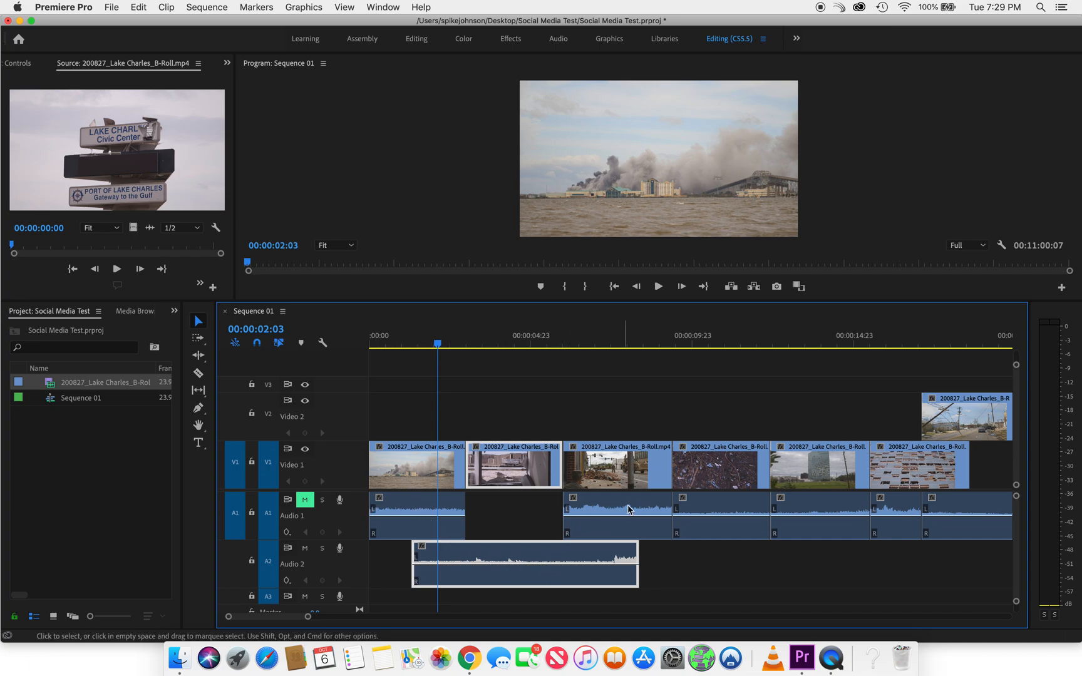
Move the fourth clip's audio down to Audio 2 and save the project
left_click_drag(688, 533, 711, 547)
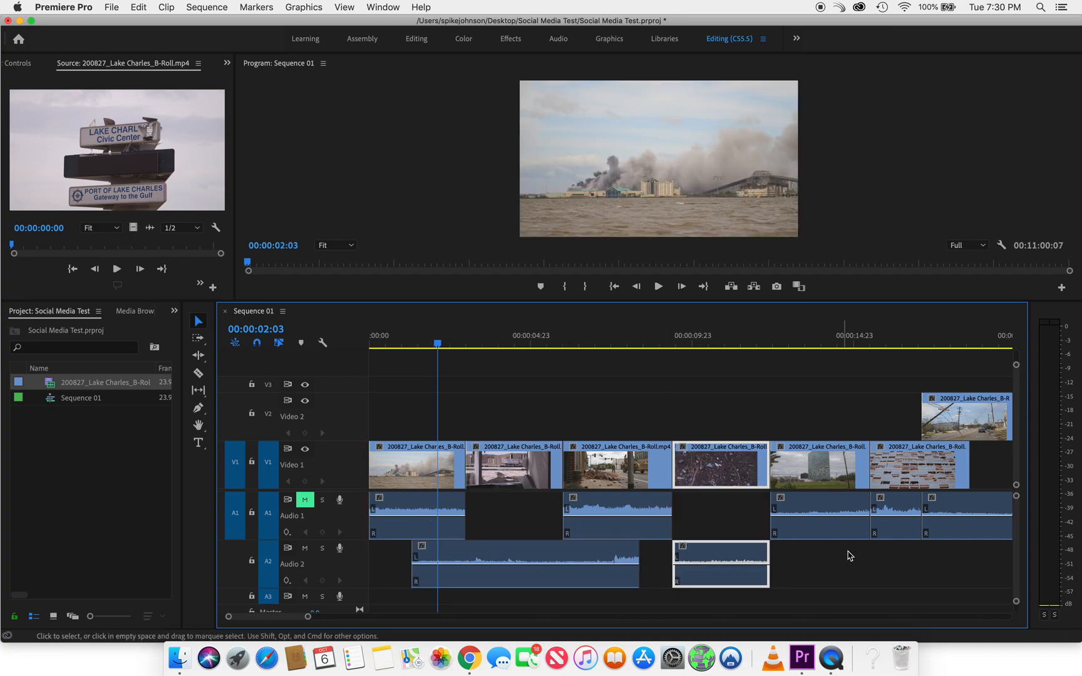
key("minus")
key("minus")
key("super+s")
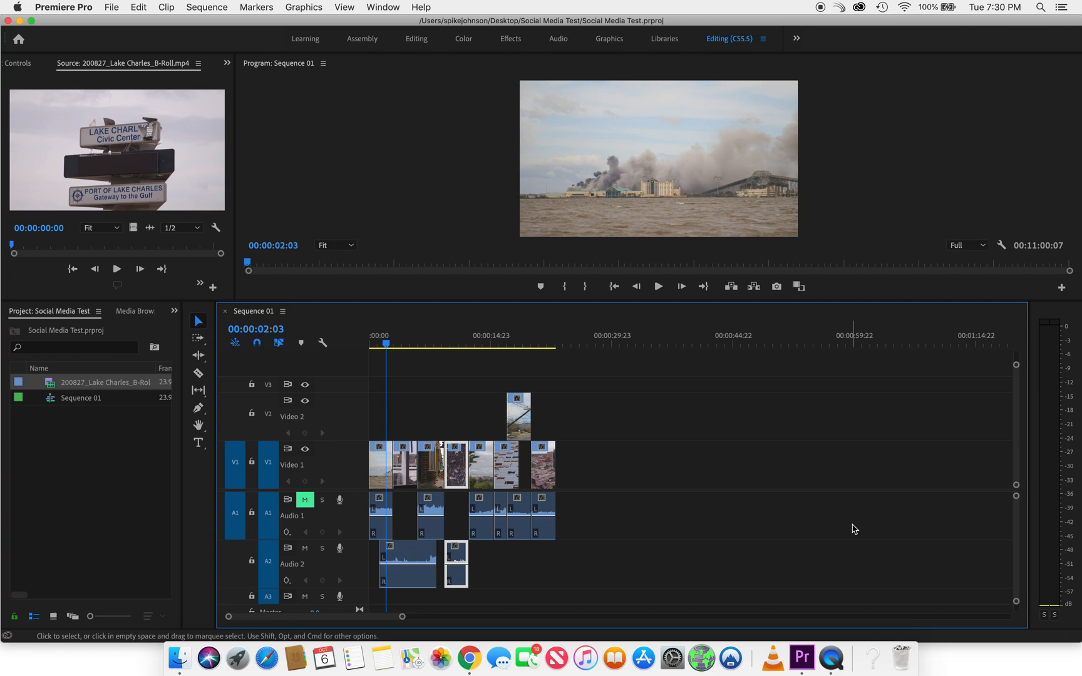